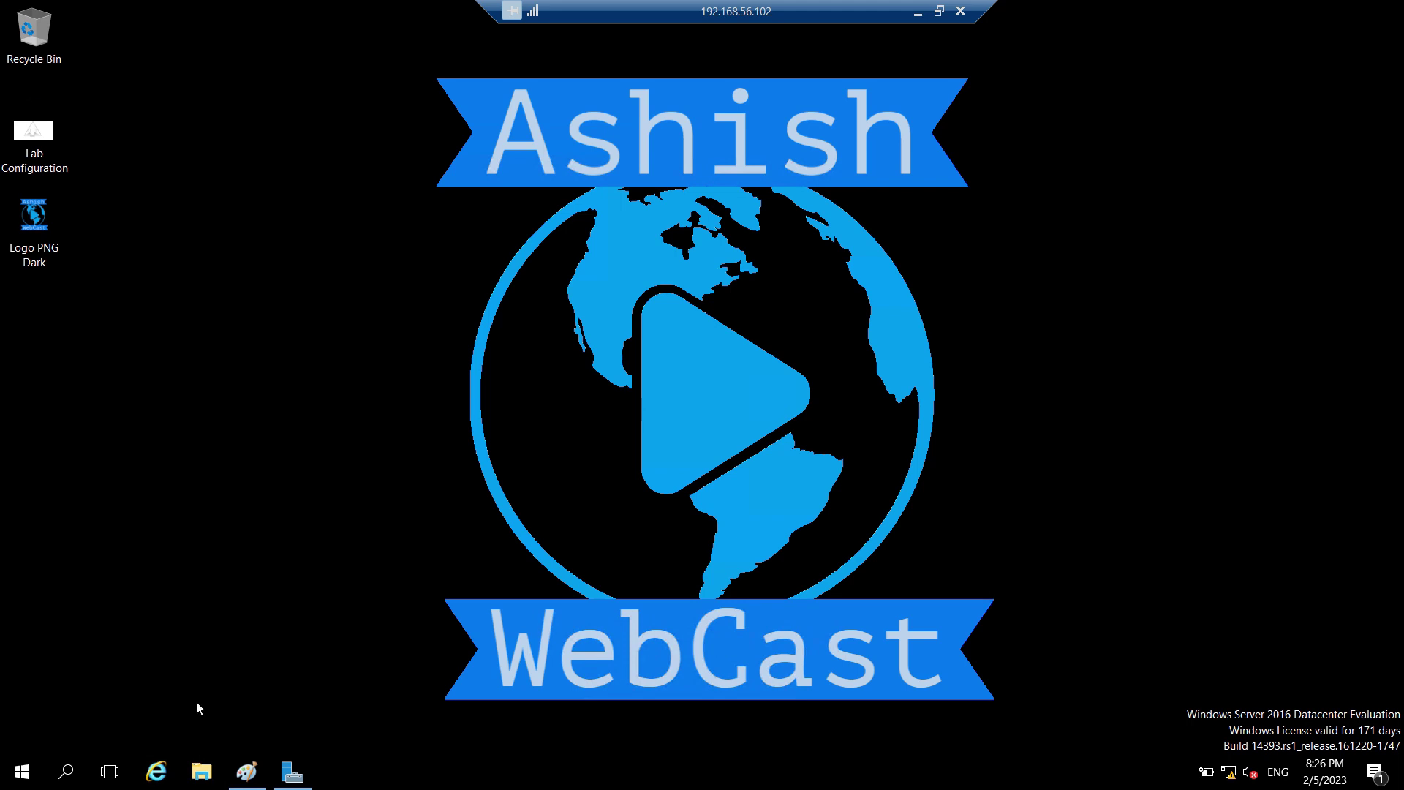
Bring the Paint window with the DC1 and RODC lab configuration diagram to the front.
click(246, 773)
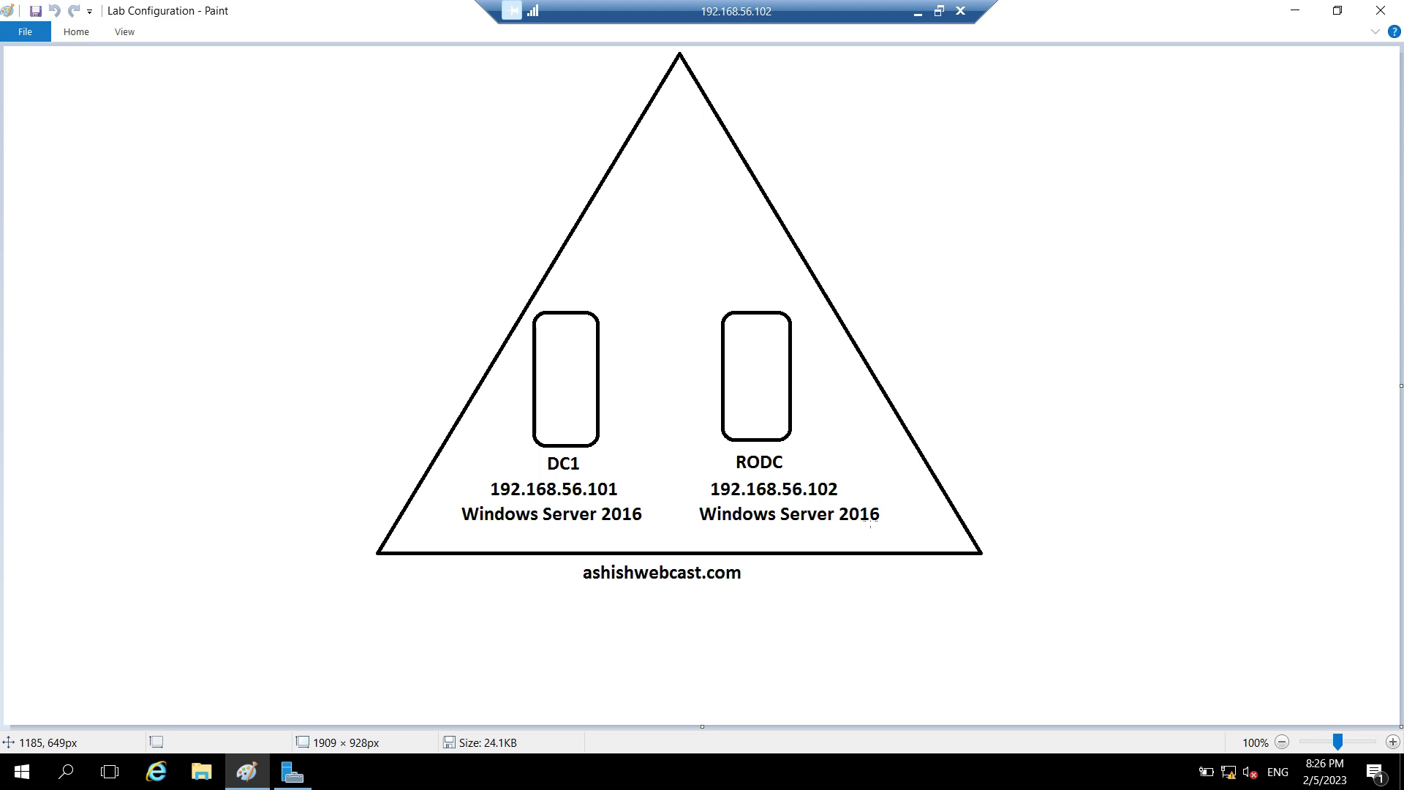
Minimize the Paint diagram window to reveal the desktop.
click(1295, 12)
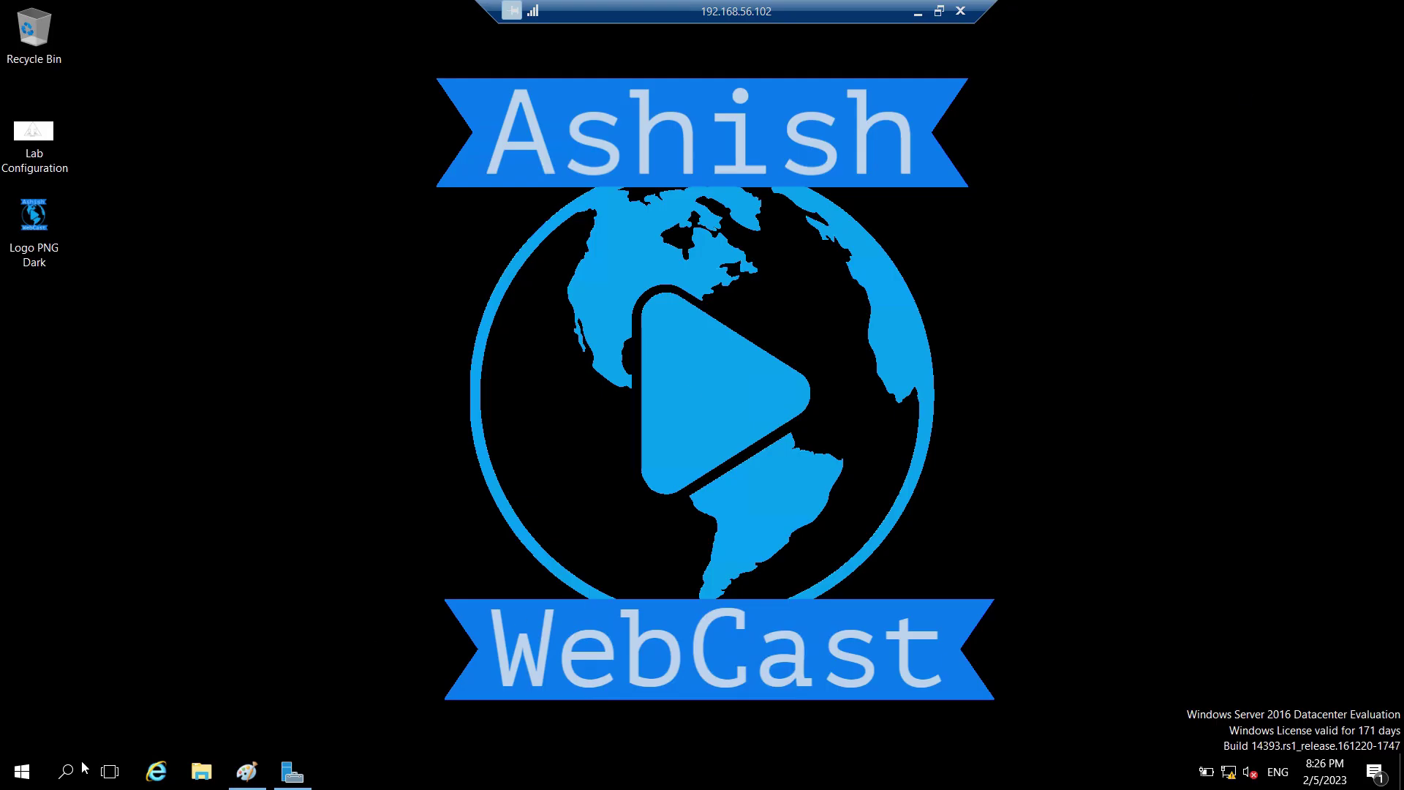
Show RODC's Local Server page in Server Manager and open its Ethernet network connections.
click(303, 783)
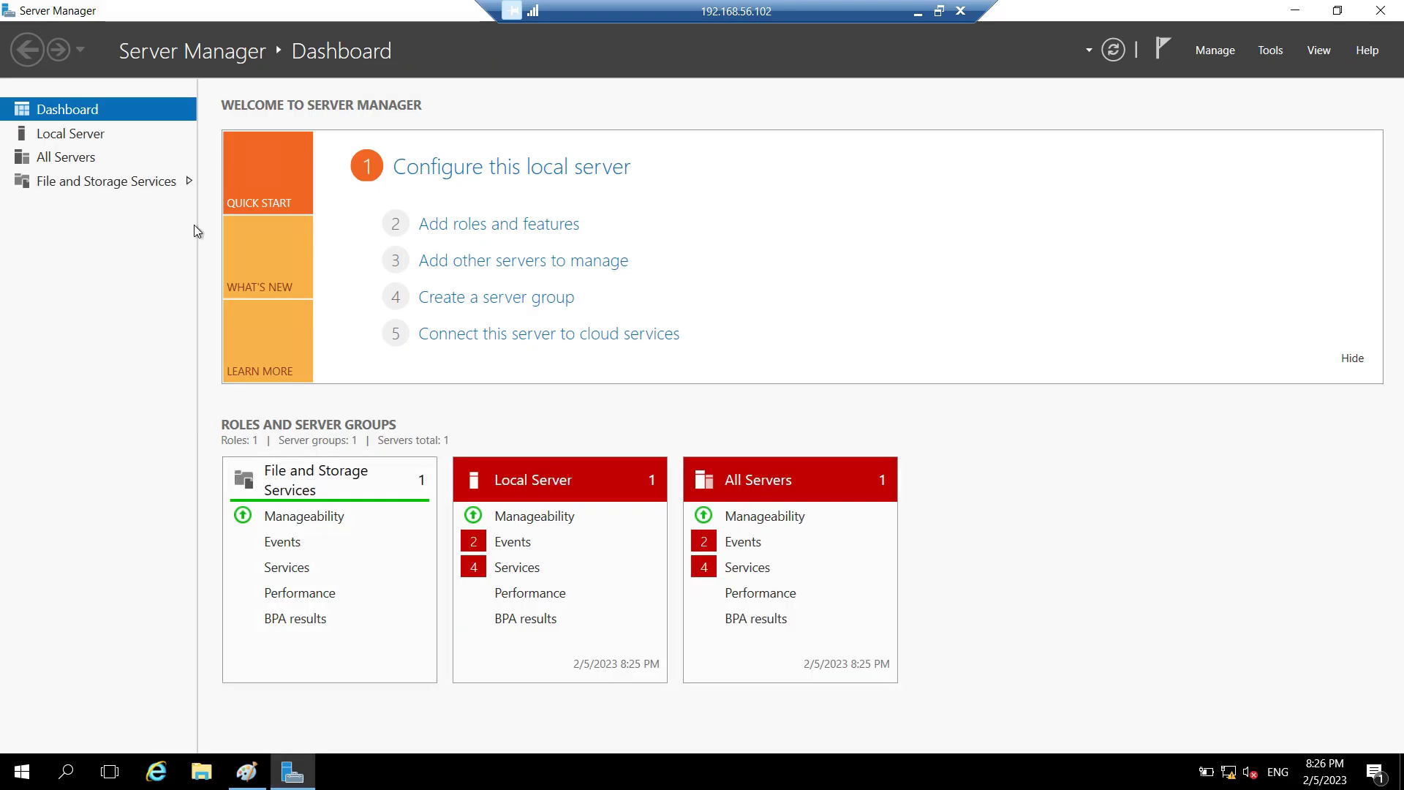
click(90, 139)
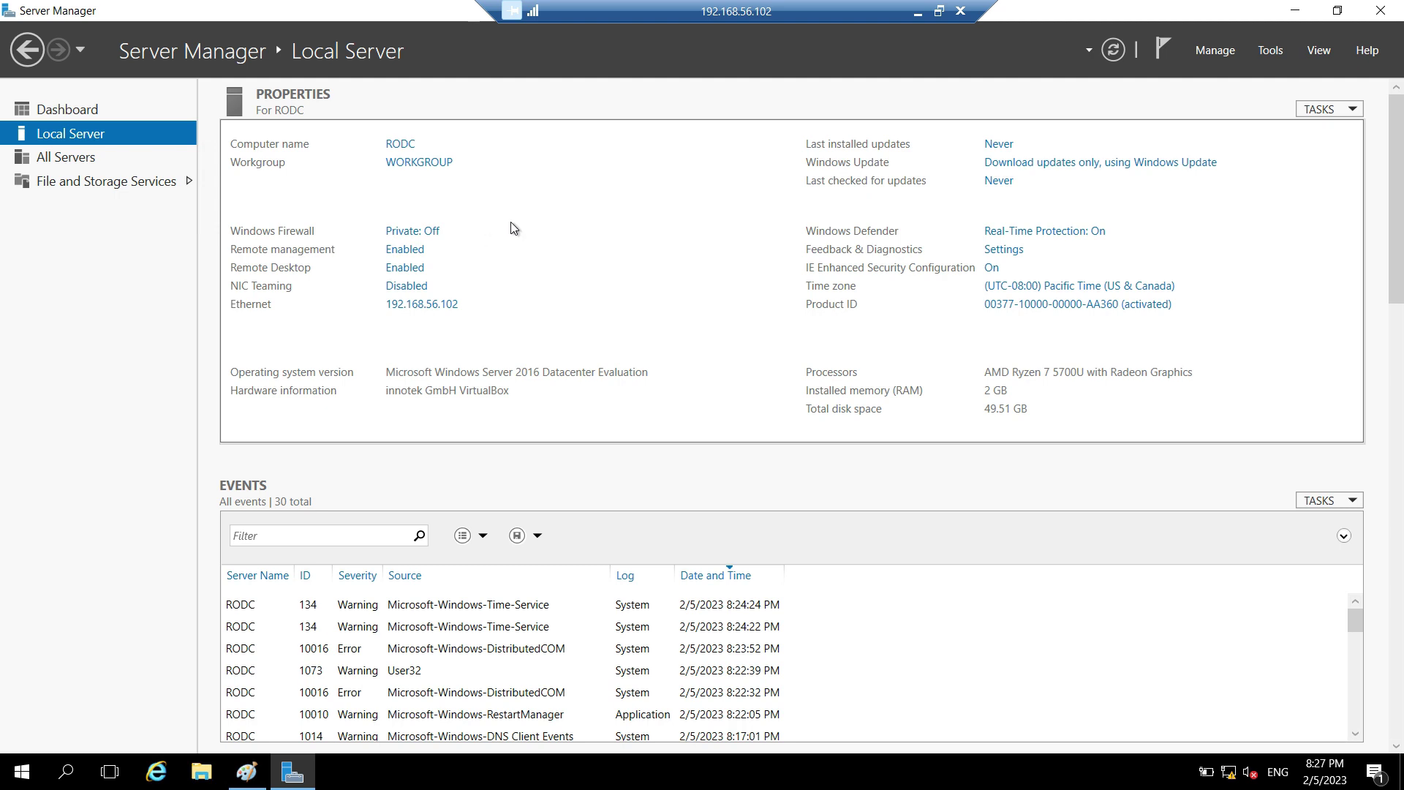
click(418, 312)
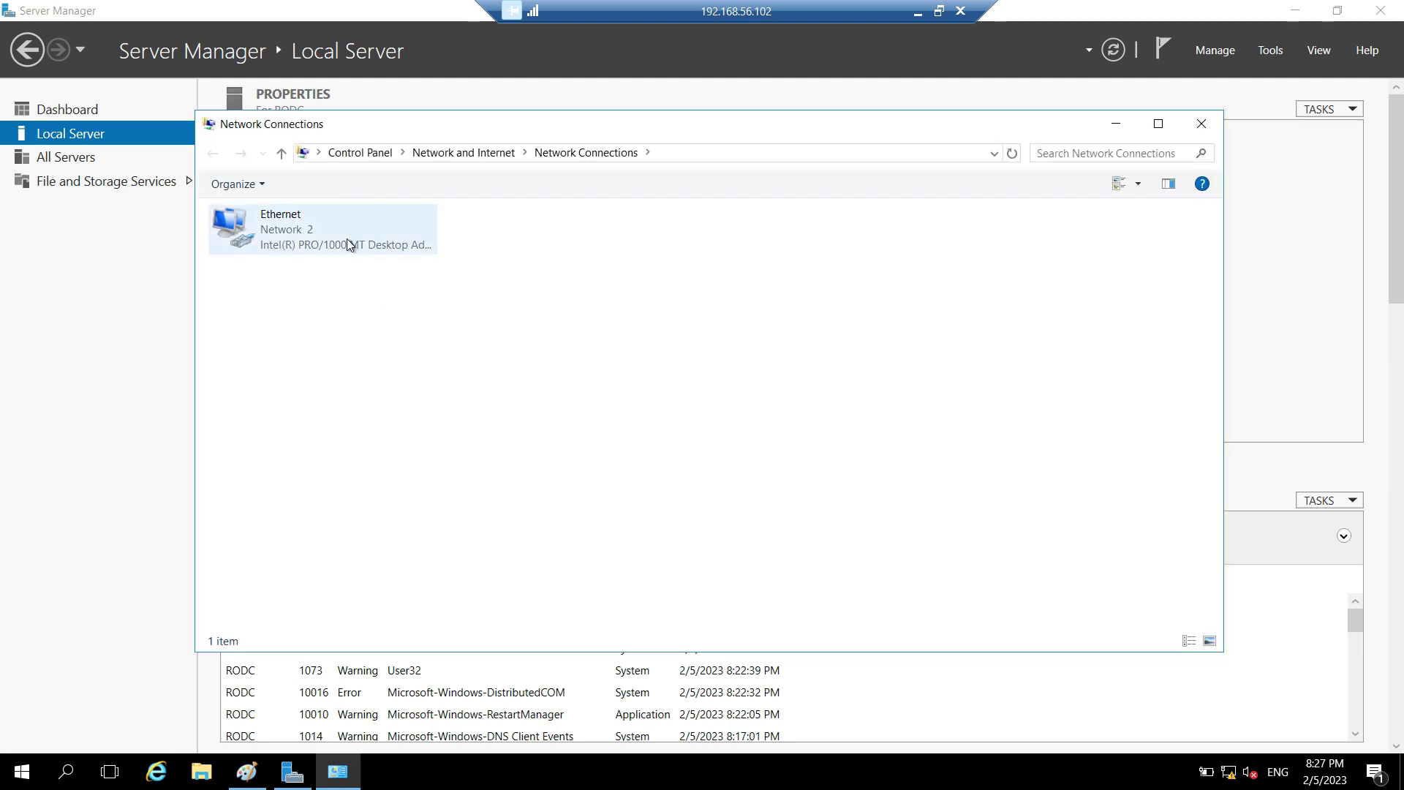
Set the Ethernet adapter's IPv4 preferred DNS server to 192.168.56.101 and close its settings windows.
double_click(346, 239)
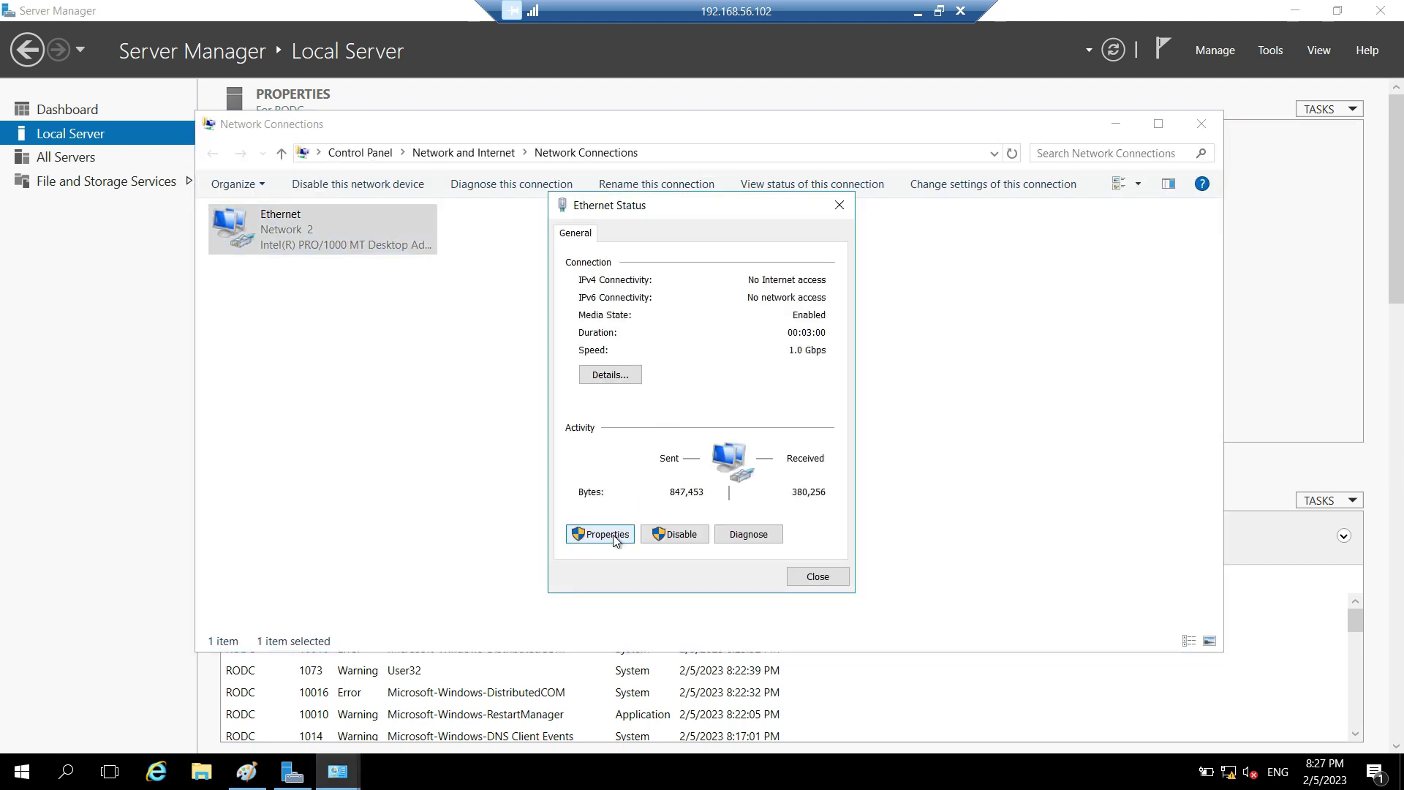
click(613, 537)
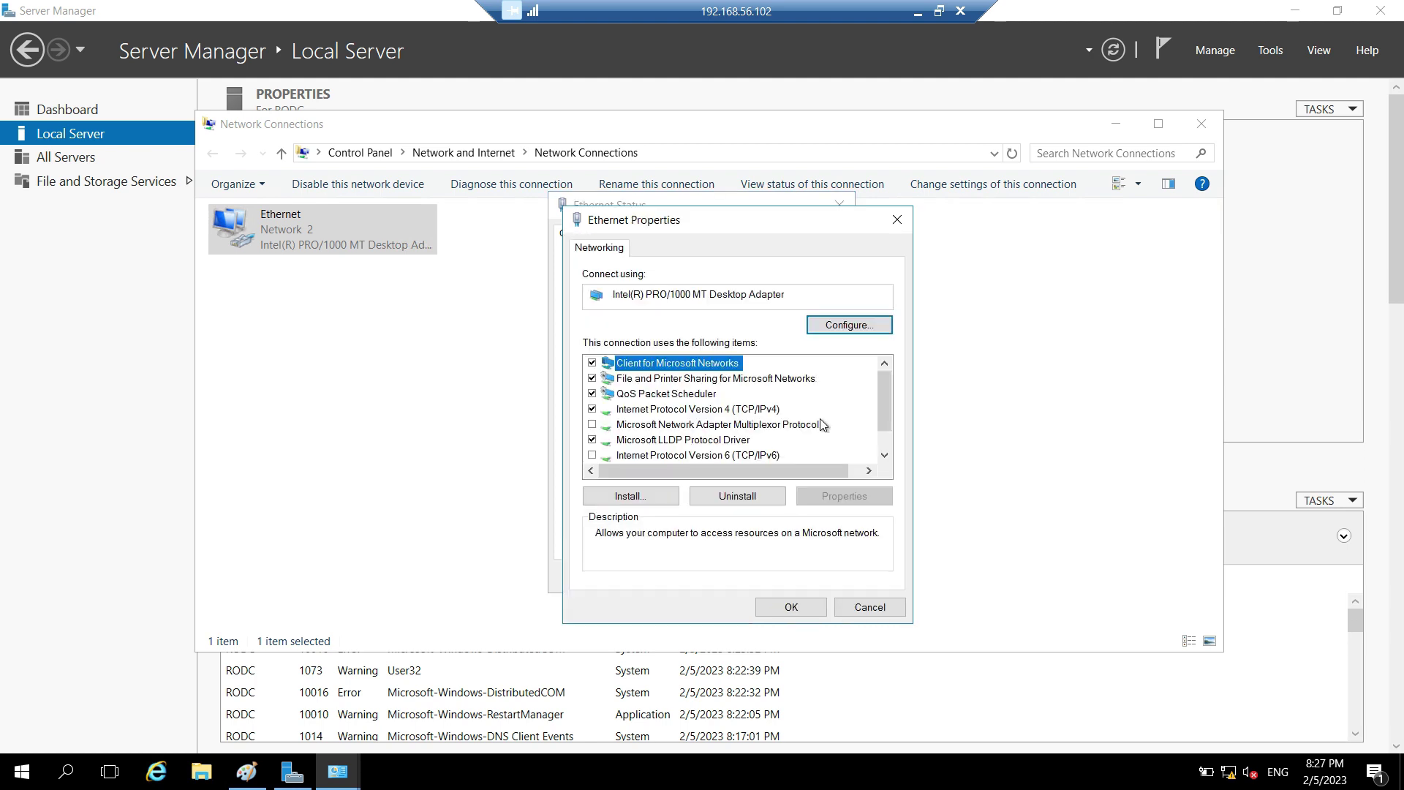
double_click(713, 411)
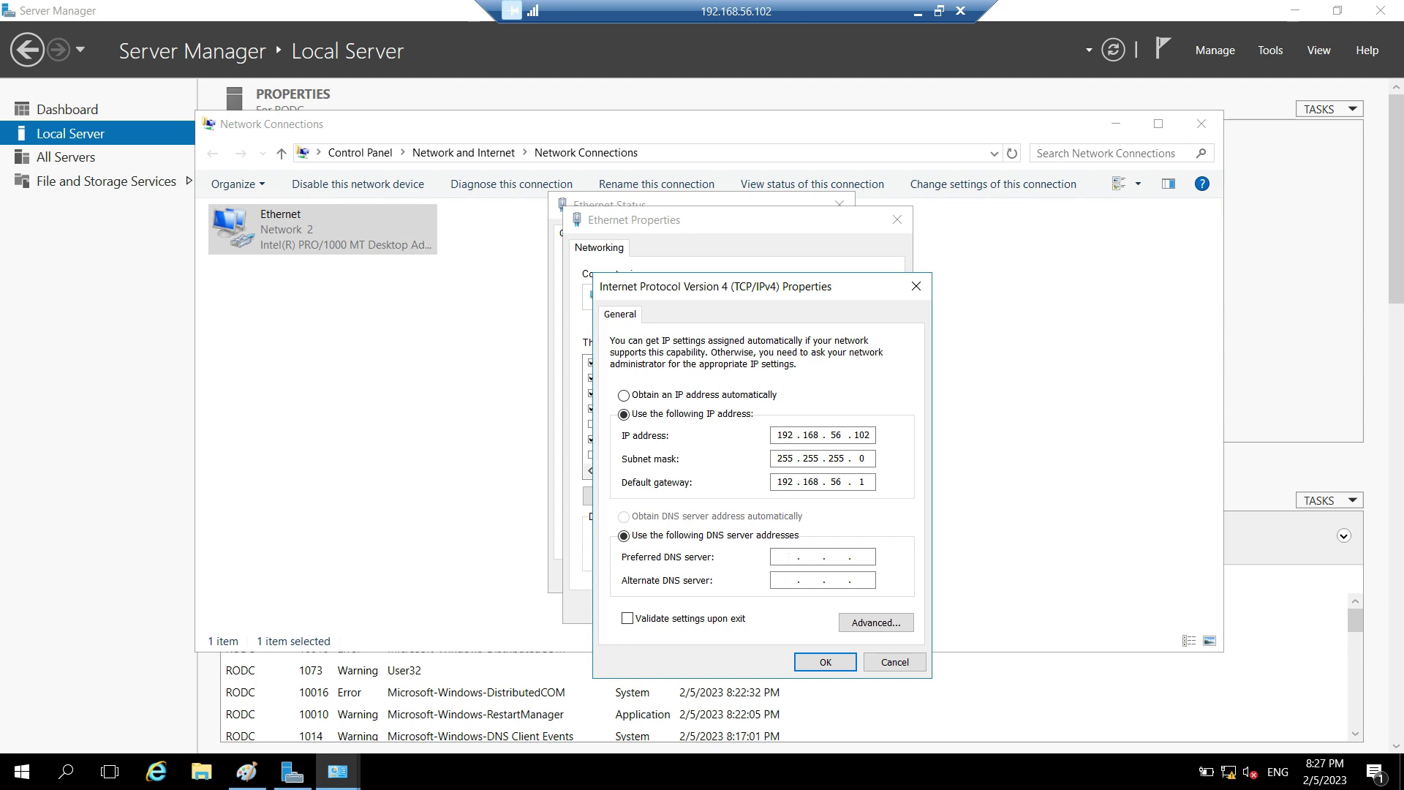
text(192 . 168 . 56 . 101)
click(825, 663)
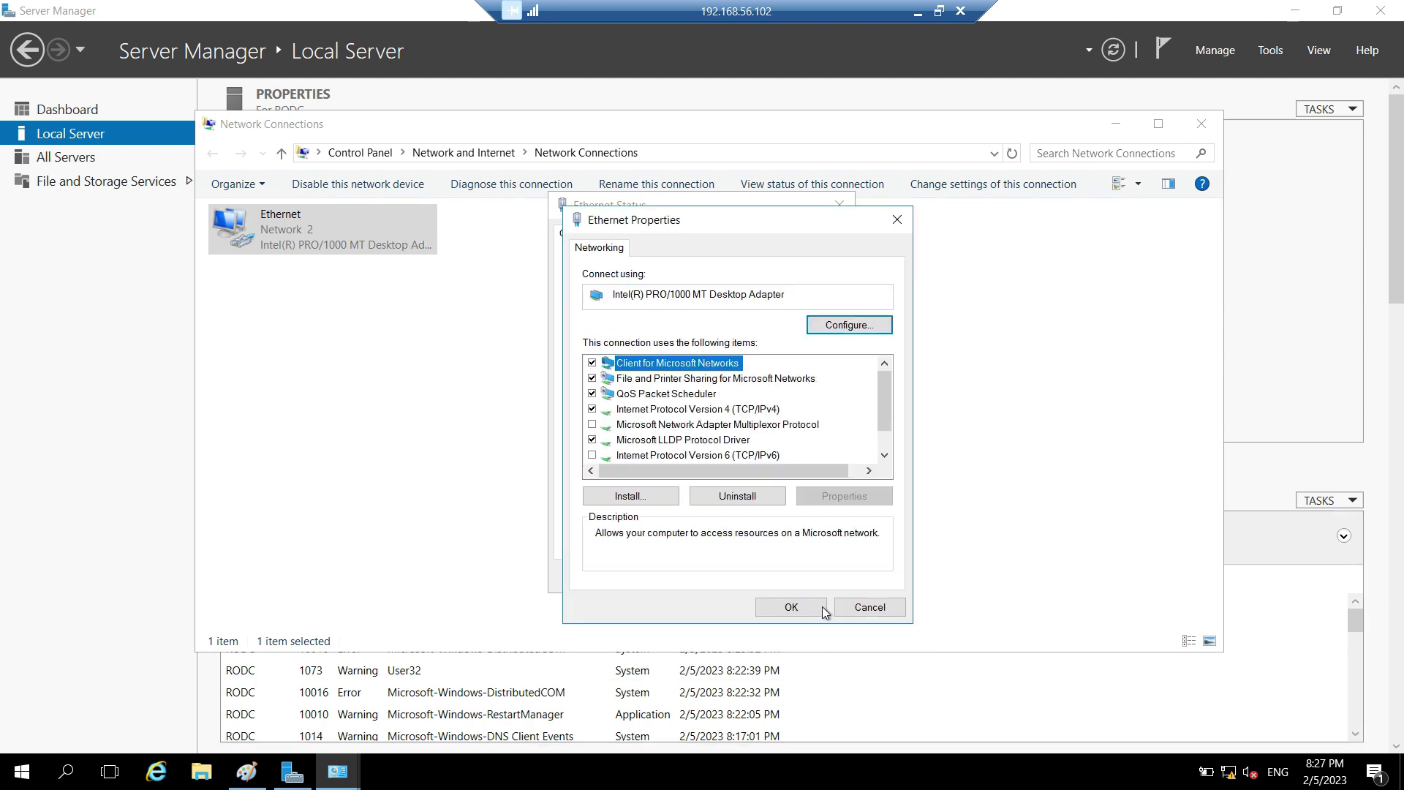
click(791, 607)
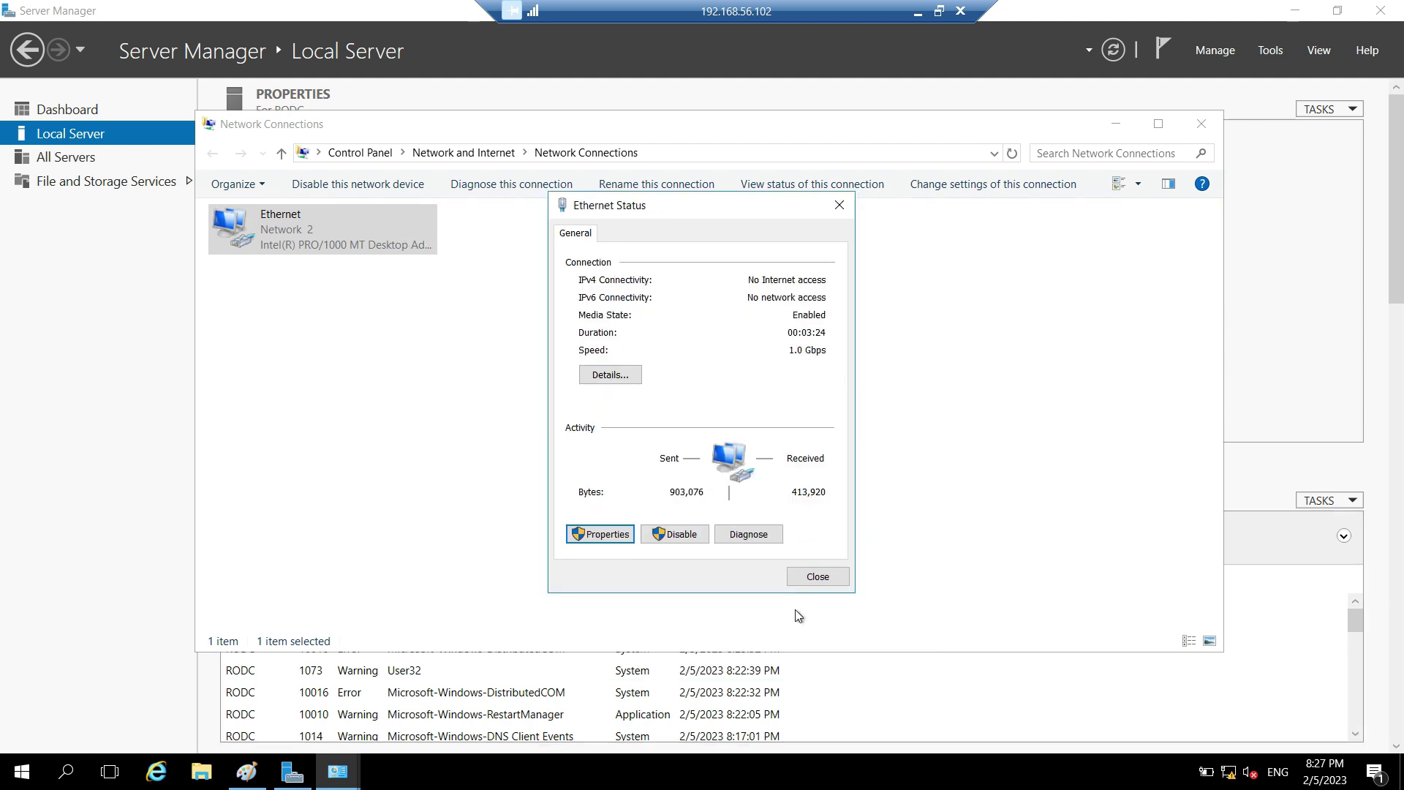
click(818, 577)
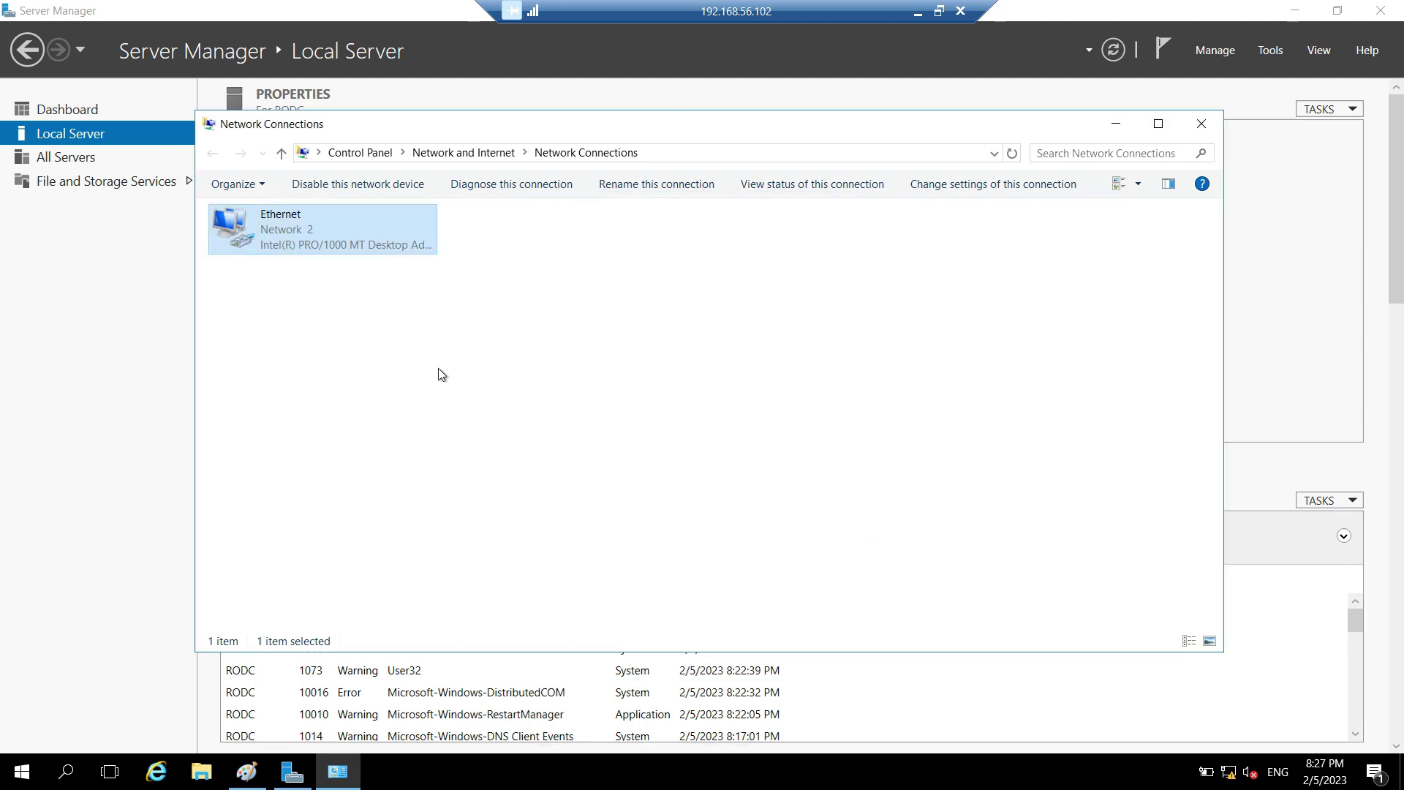
click(68, 771)
Launch Command Prompt as administrator in a maximized window.
text(cmd)
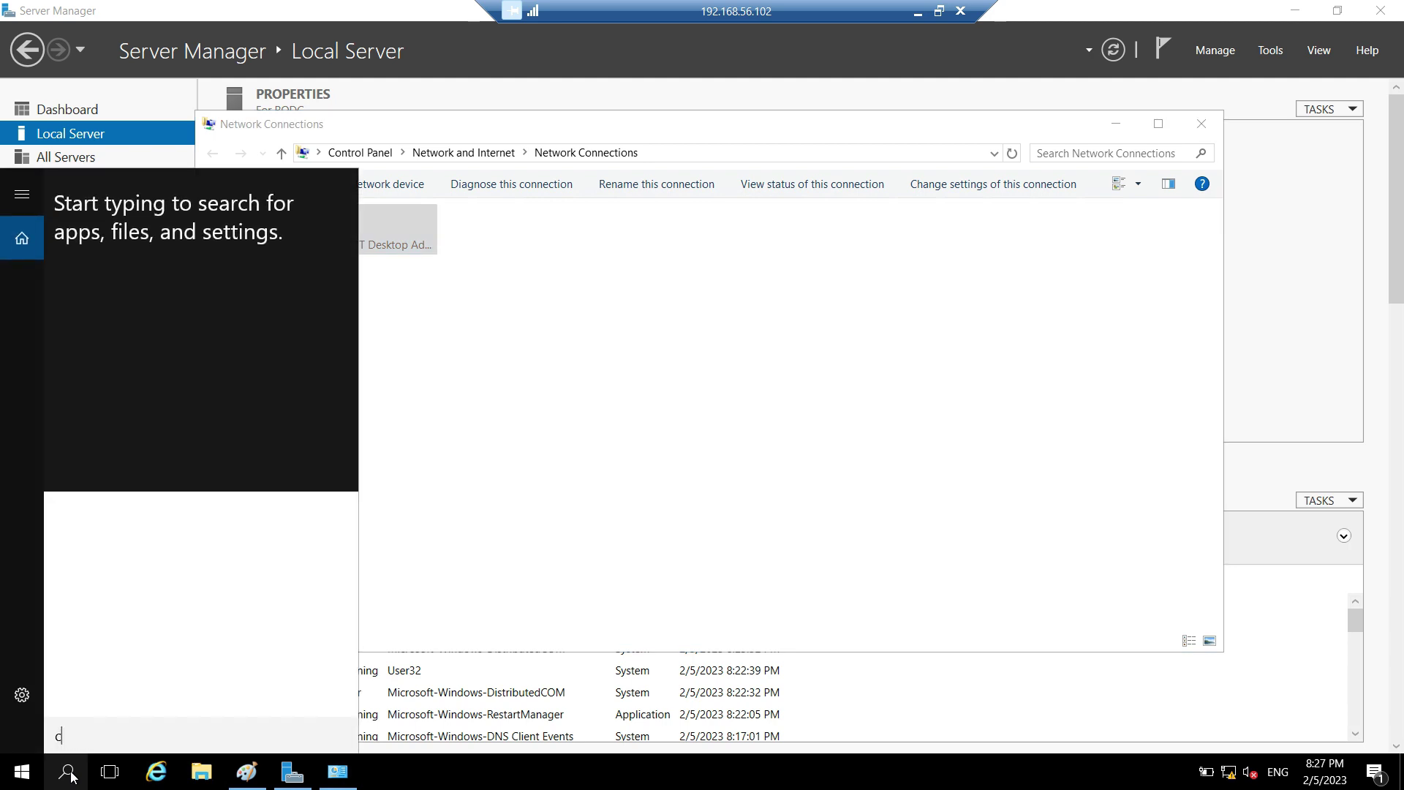
right_click(224, 212)
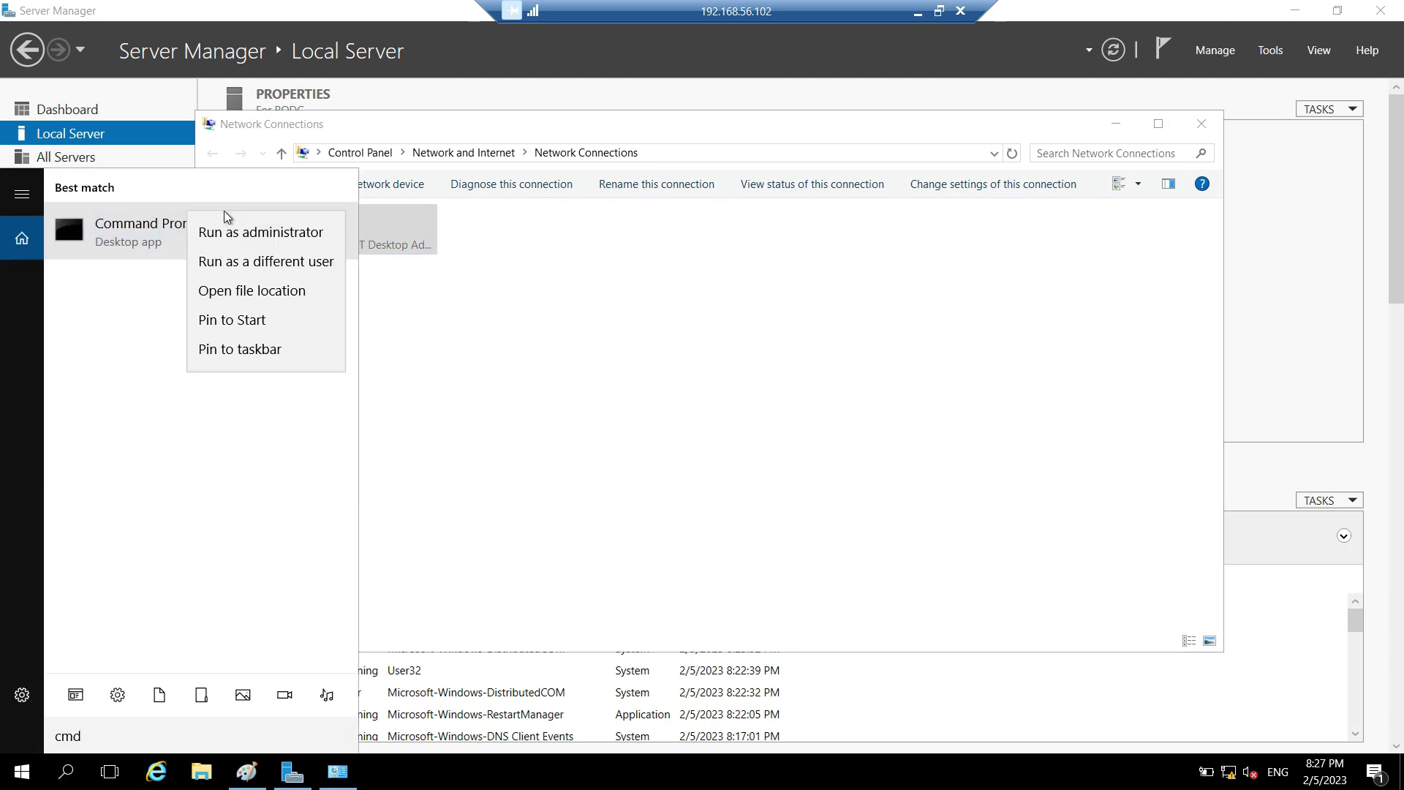
click(266, 233)
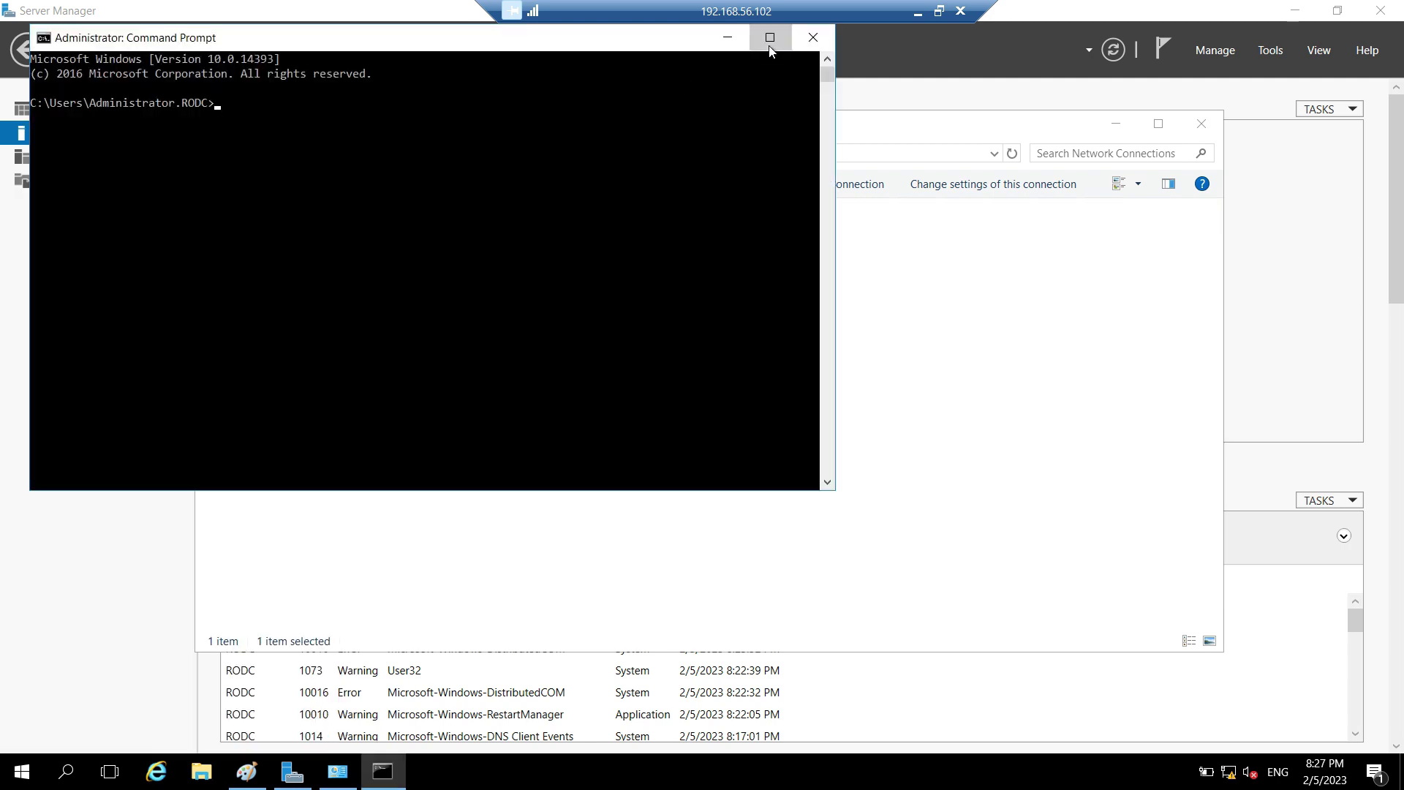
click(770, 37)
Ping ashishwebcast.com to confirm it answers from 192.168.56.101.
text(ipconfig )
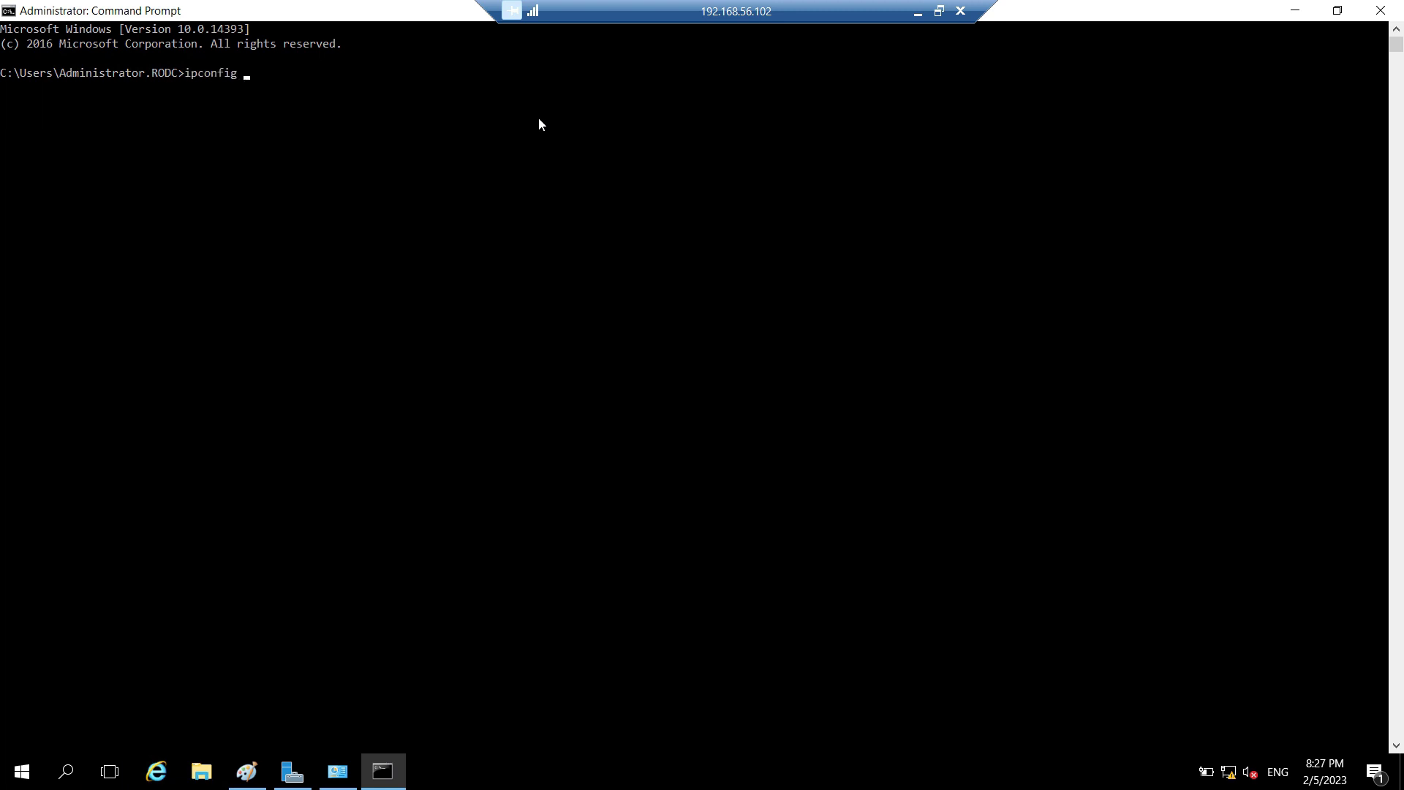
text(ashishwebcast.com)
key(Return)
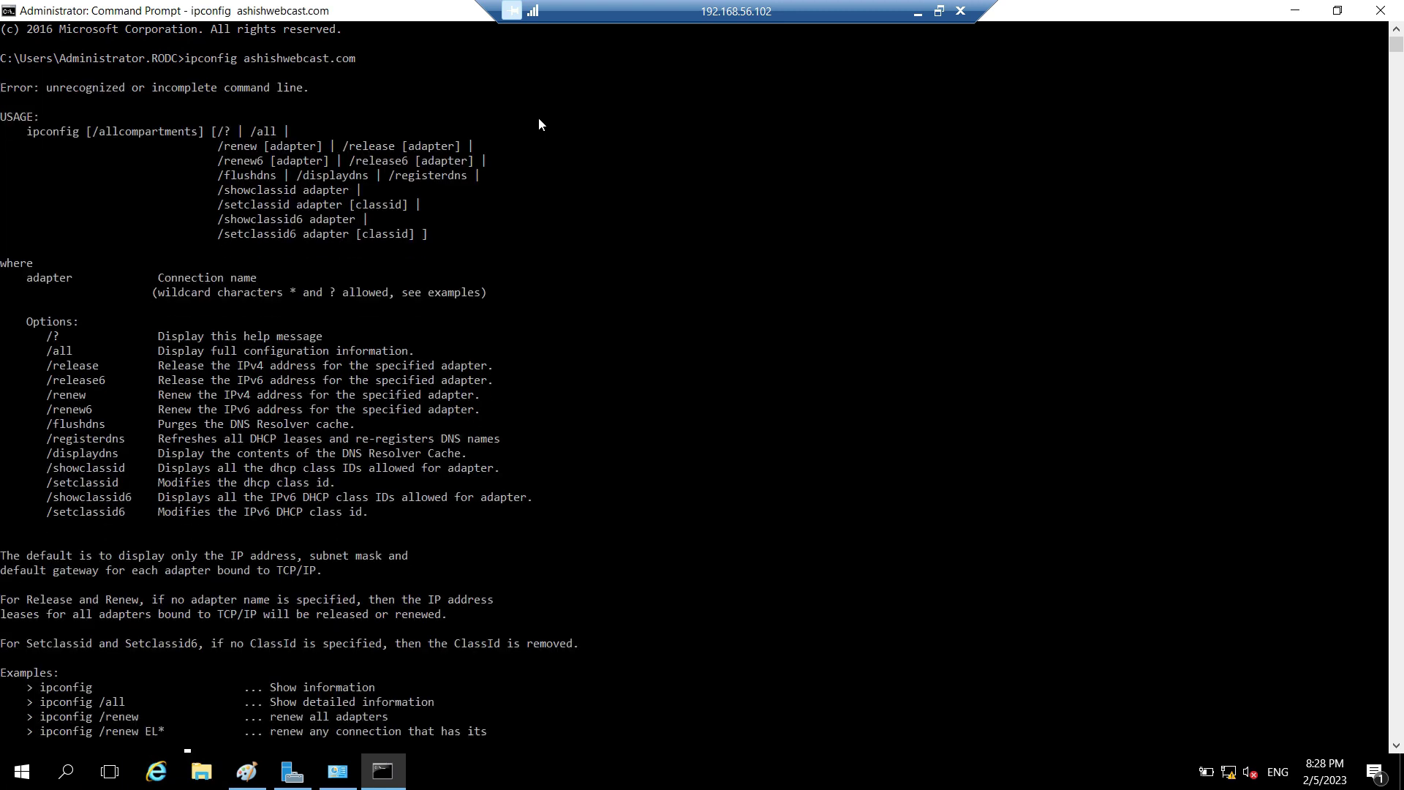
text(ipconfi=)
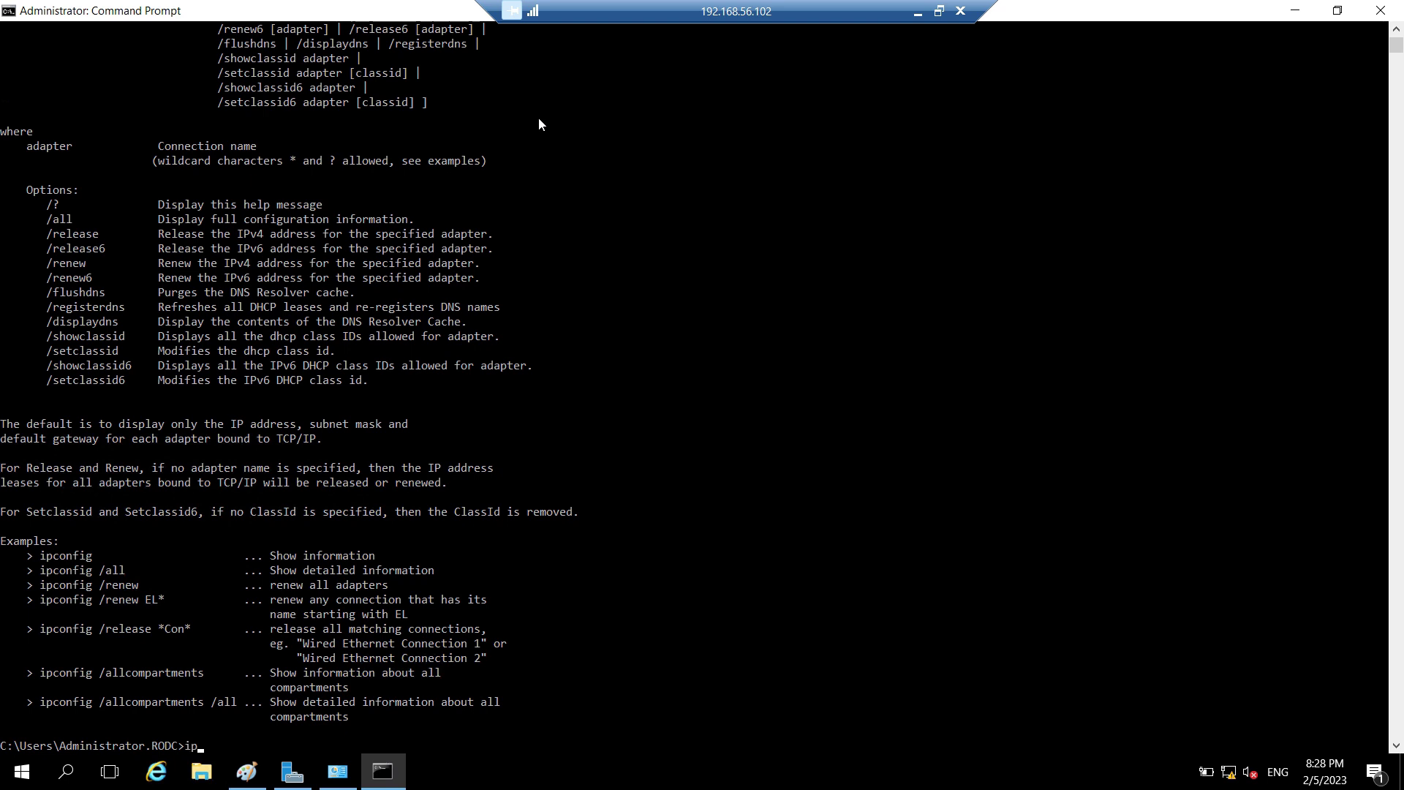
key(BackSpace)
key(BackSpace)
key(BackSpace)
key(BackSpace)
key(BackSpace)
key(BackSpace)
key(BackSpace)
key(BackSpace)
text(ping ashishwebcast.com)
key(Return)
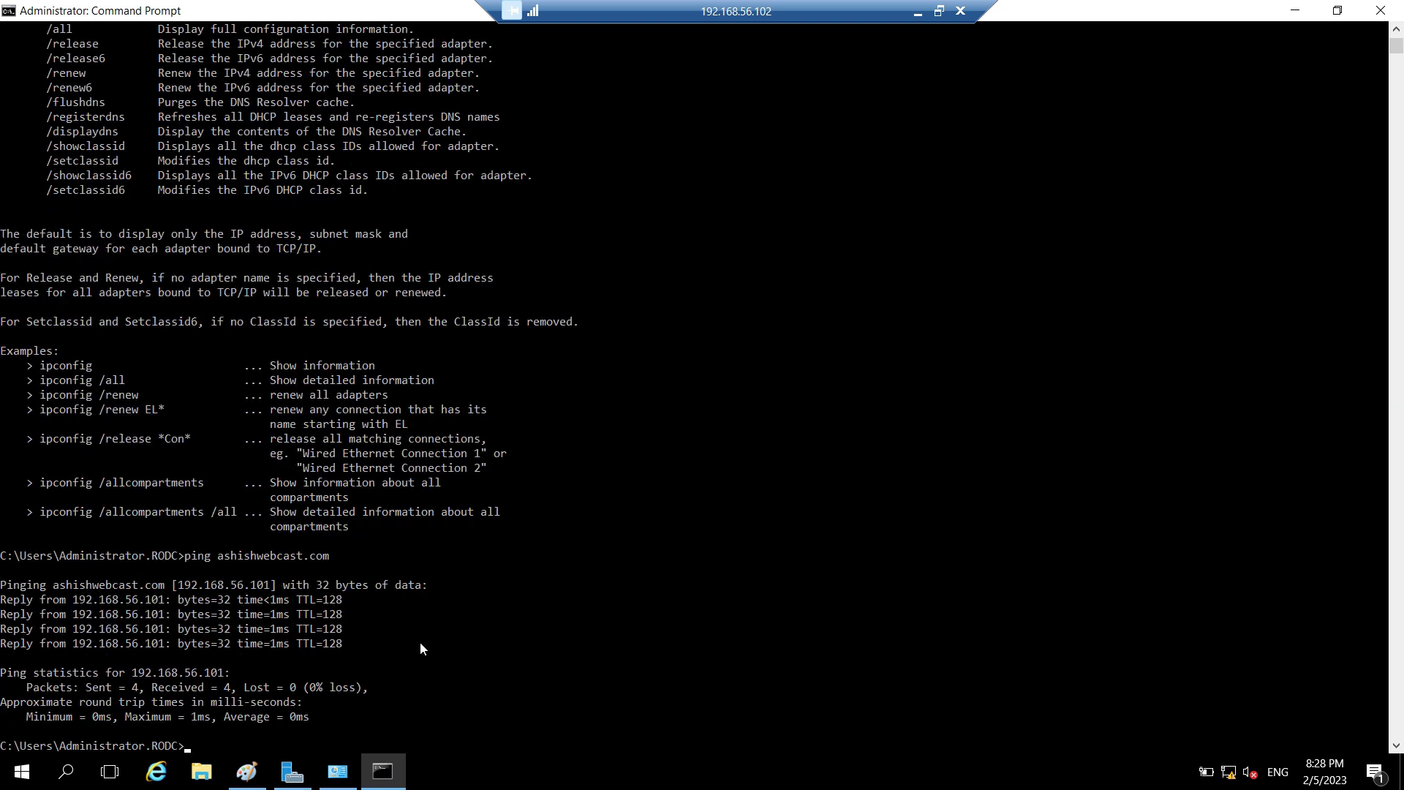
Run nltest /dsgetdc:ashishwebcast.com to locate DC1, then return to Server Manager.
text(nltest /dsgetdc:ashishwebacst.com)
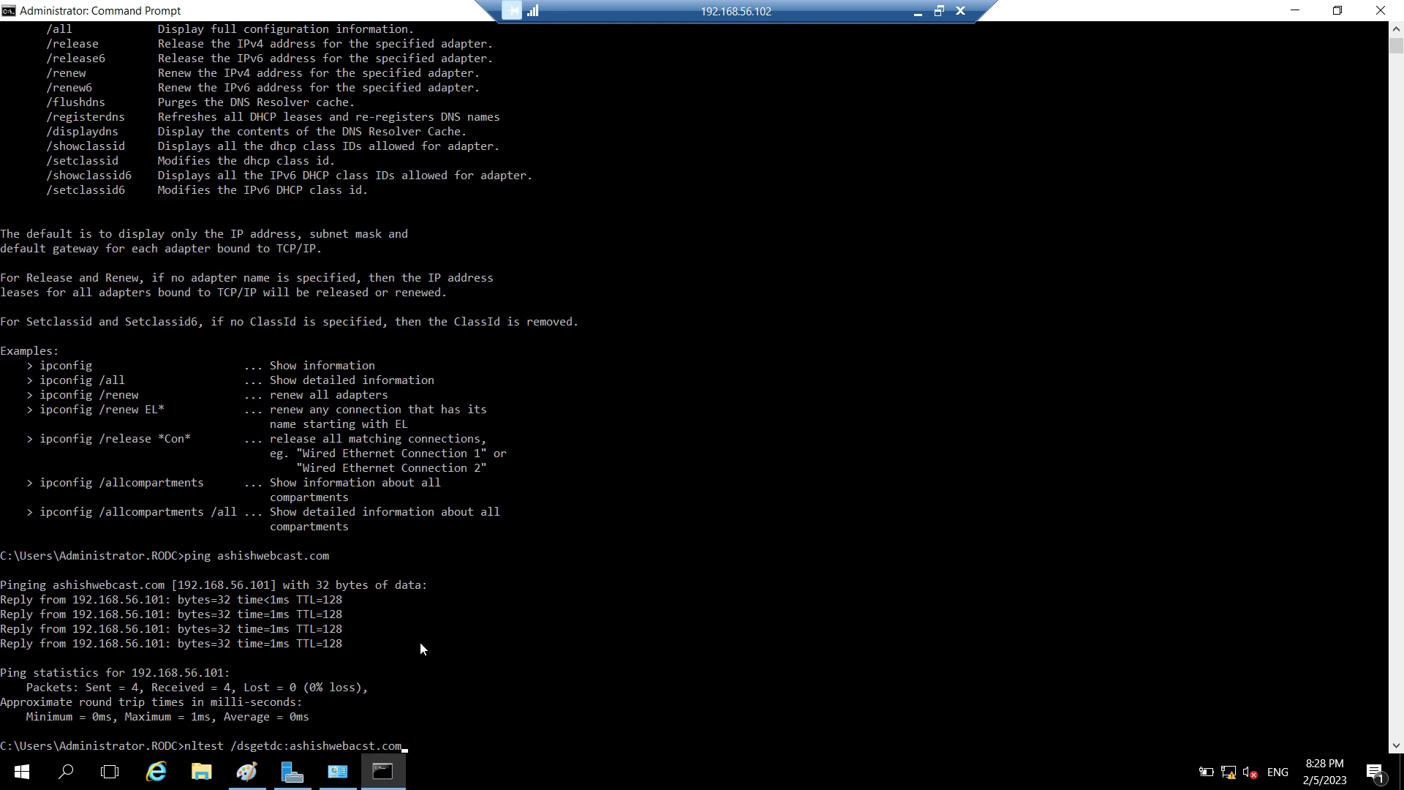
scroll(433, 633, down, 5)
scroll(461, 613, down, 3)
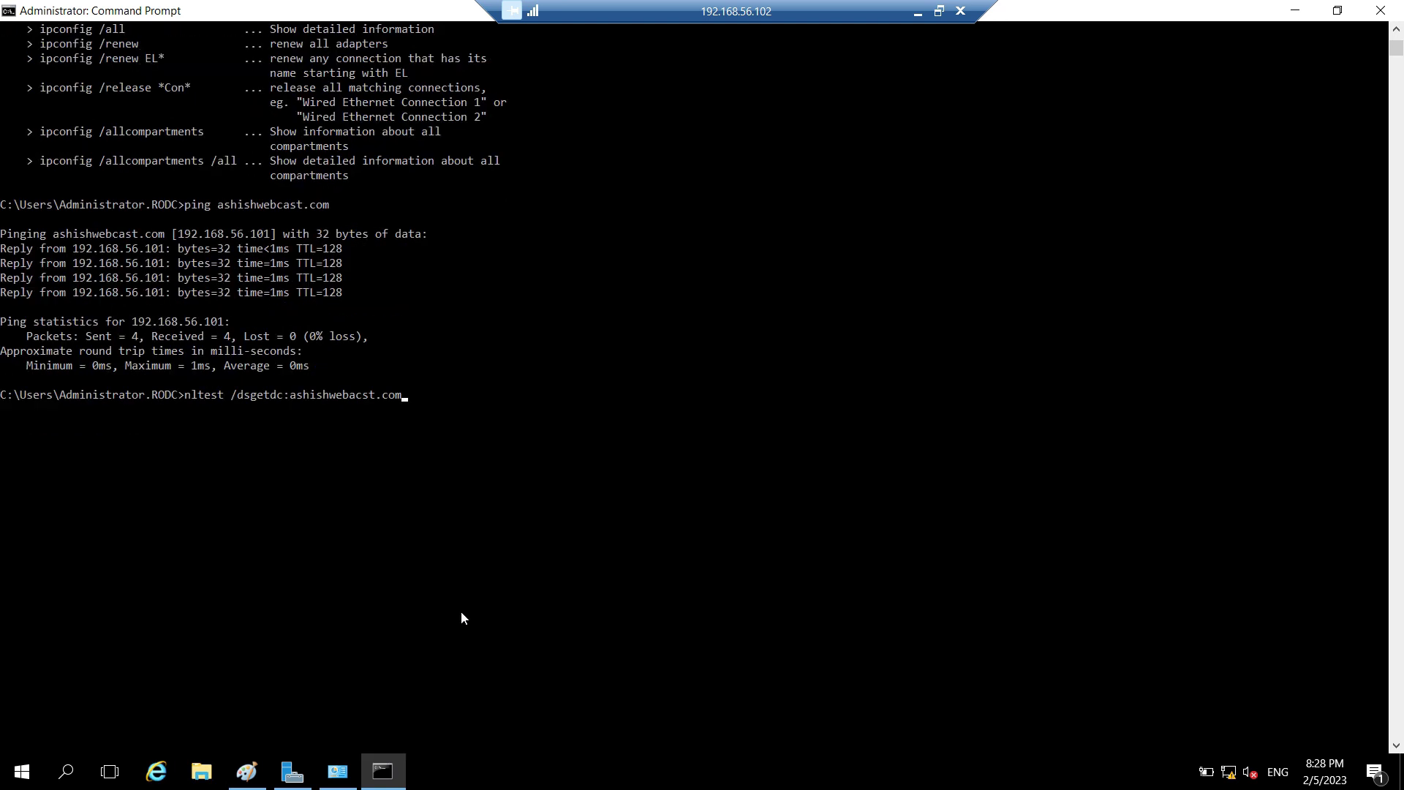
key(Left)
key(Left)
key(Left)
key(Left)
key(Left)
key(BackSpace)
key(Right)
text(a)
key(Return)
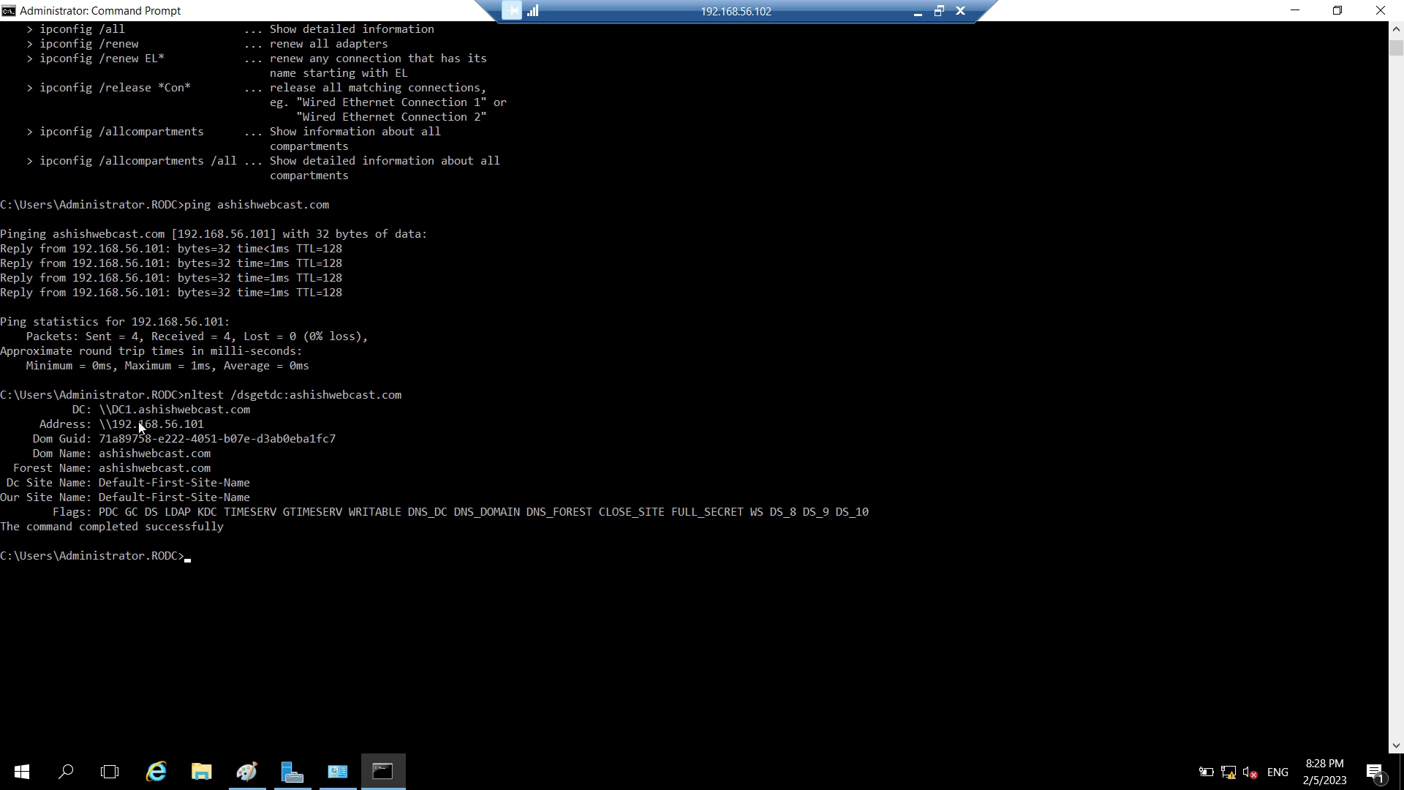
mouse_move(287, 769)
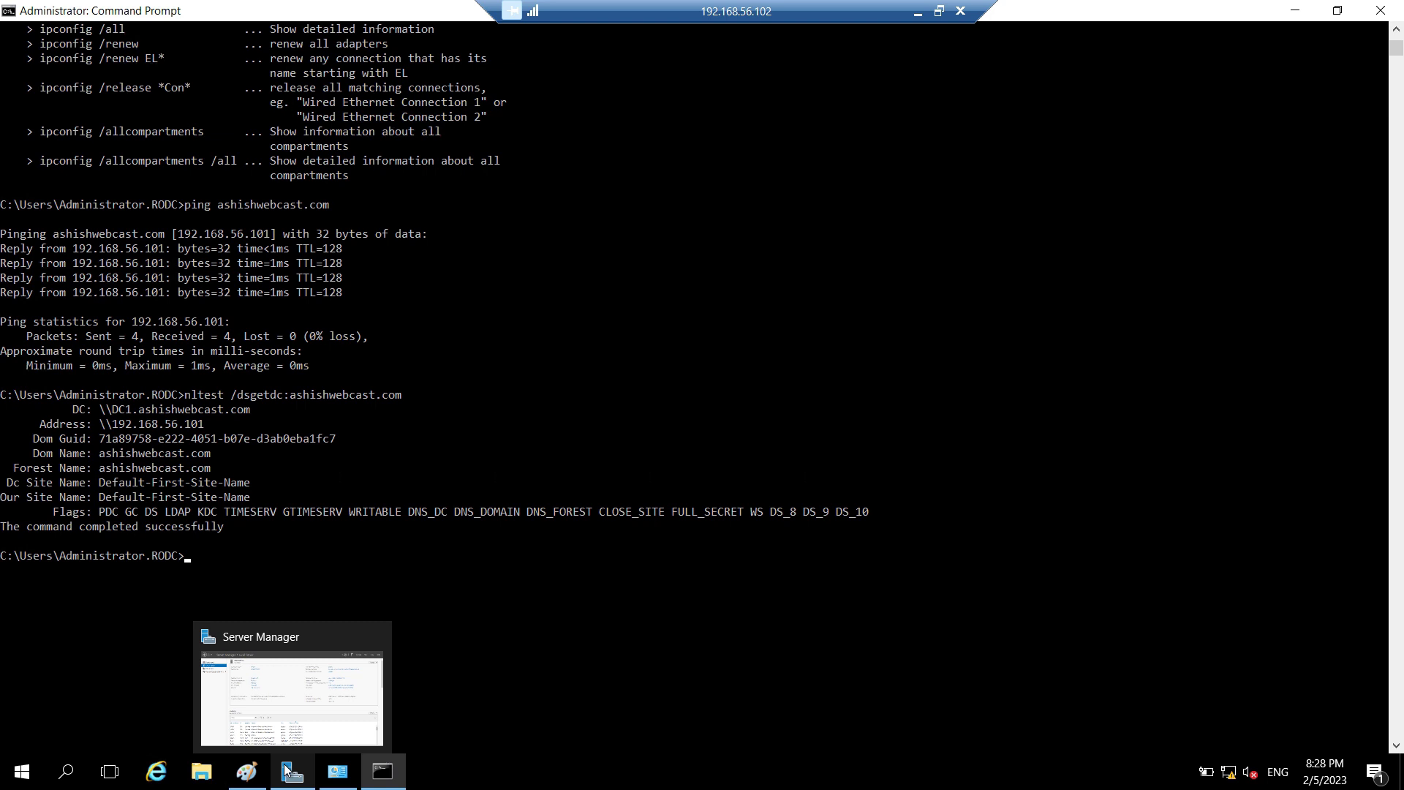
click(287, 769)
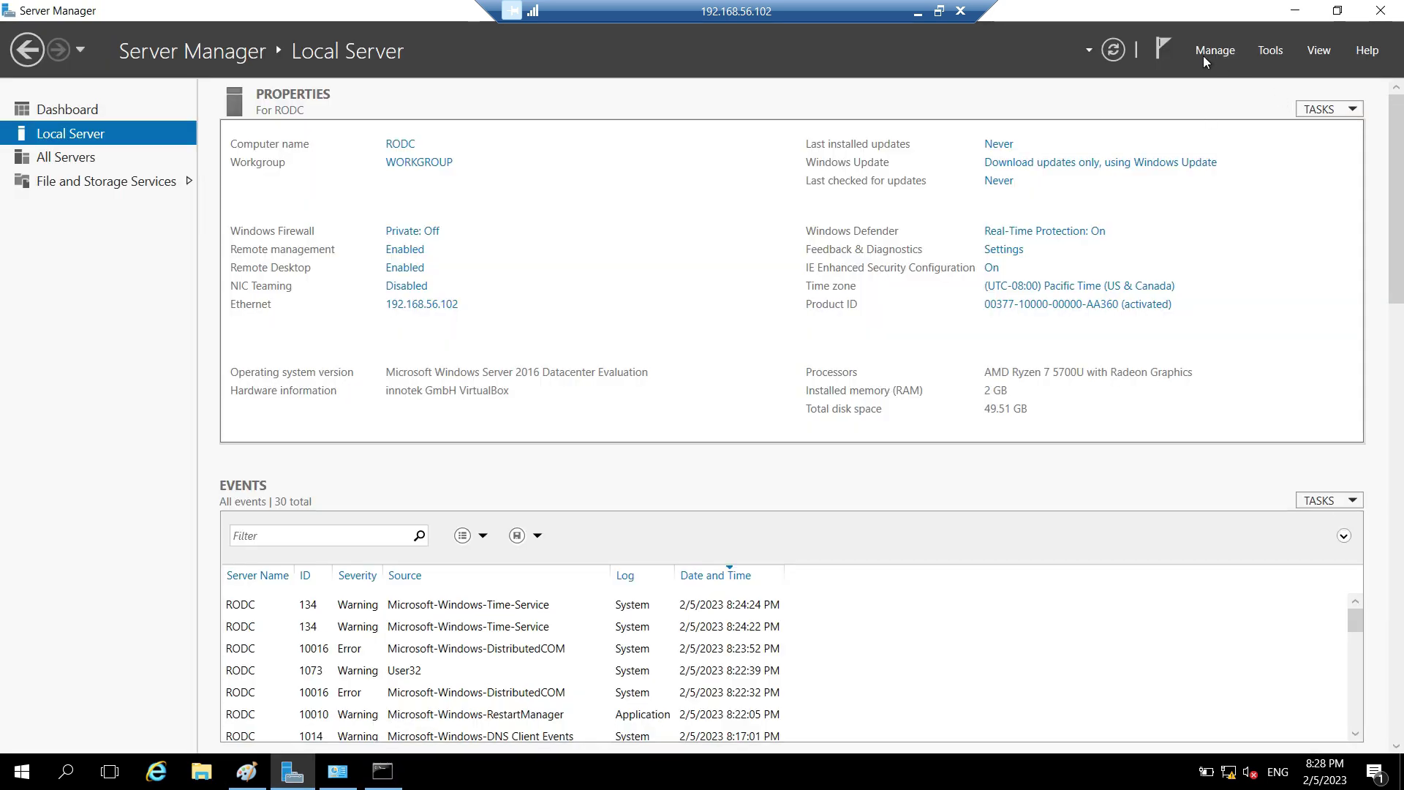
Start a maximized Add Roles and Features wizard and advance to Server Roles for RODC.
click(1205, 51)
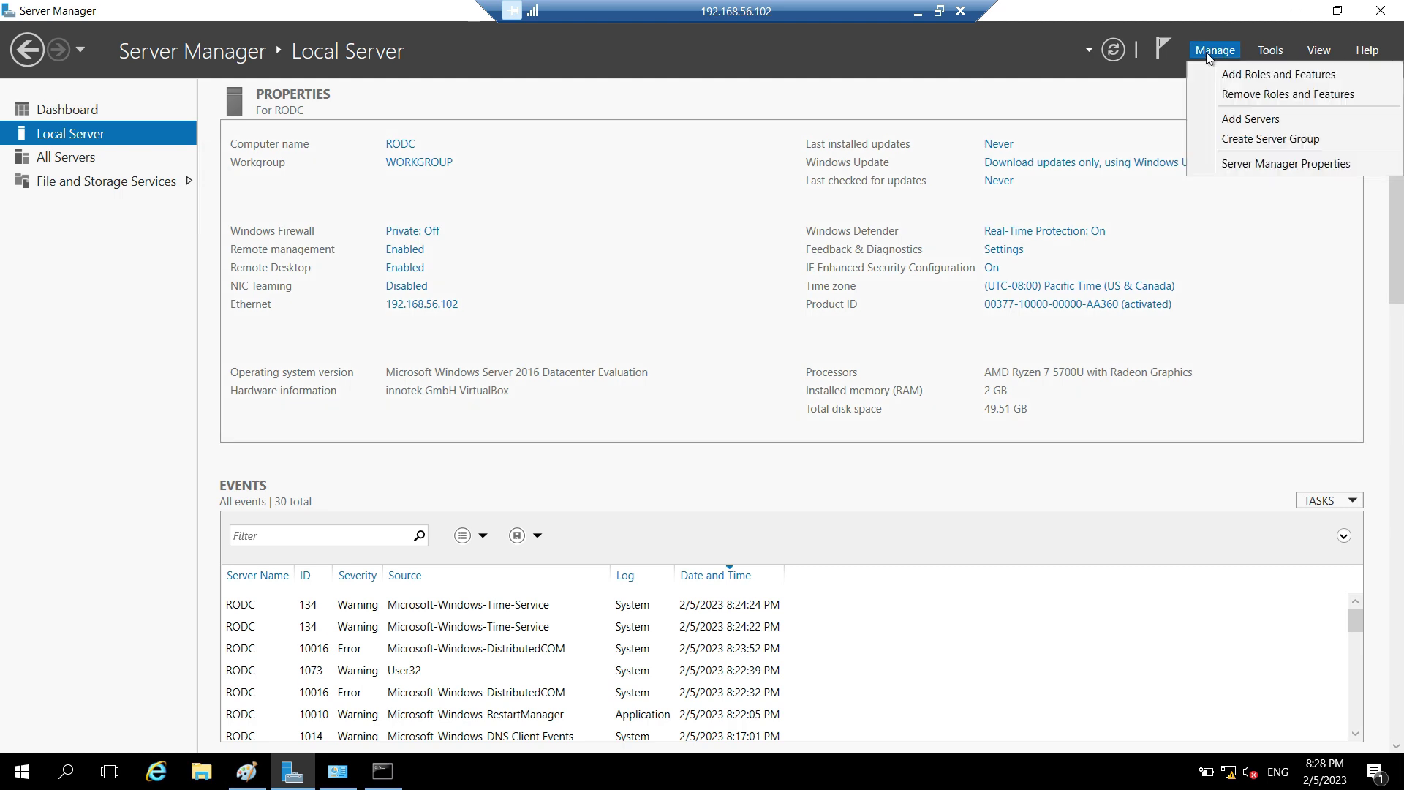
click(1236, 76)
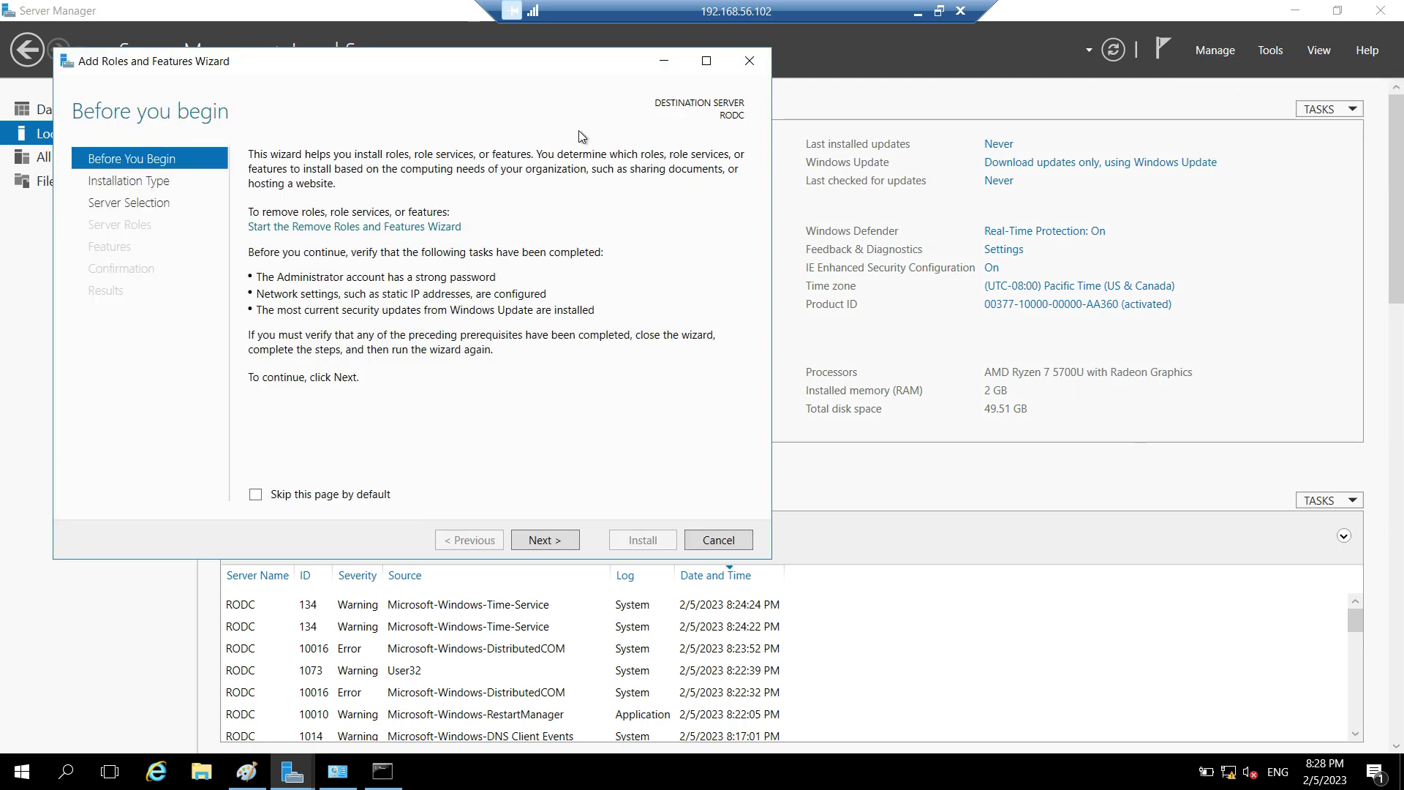
click(707, 62)
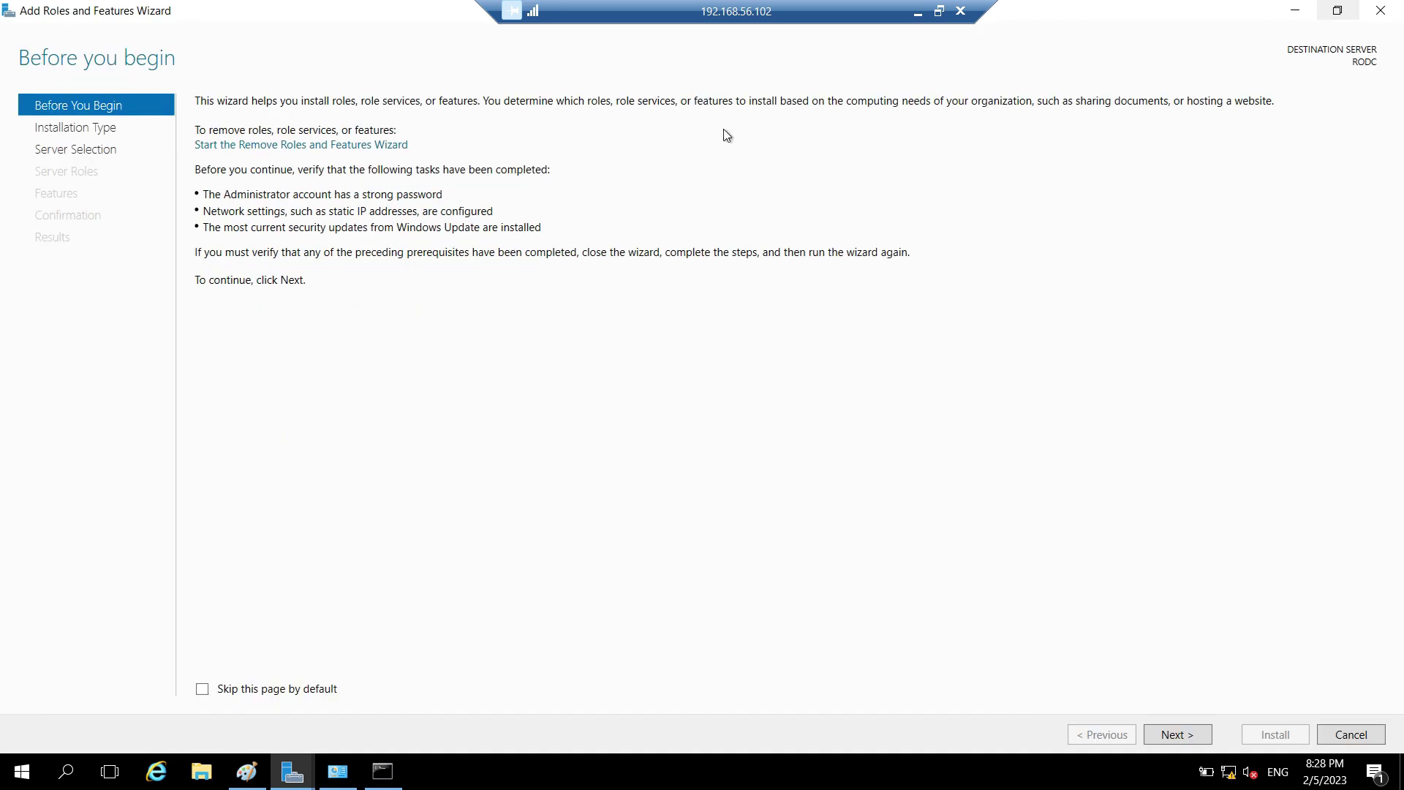
click(1178, 735)
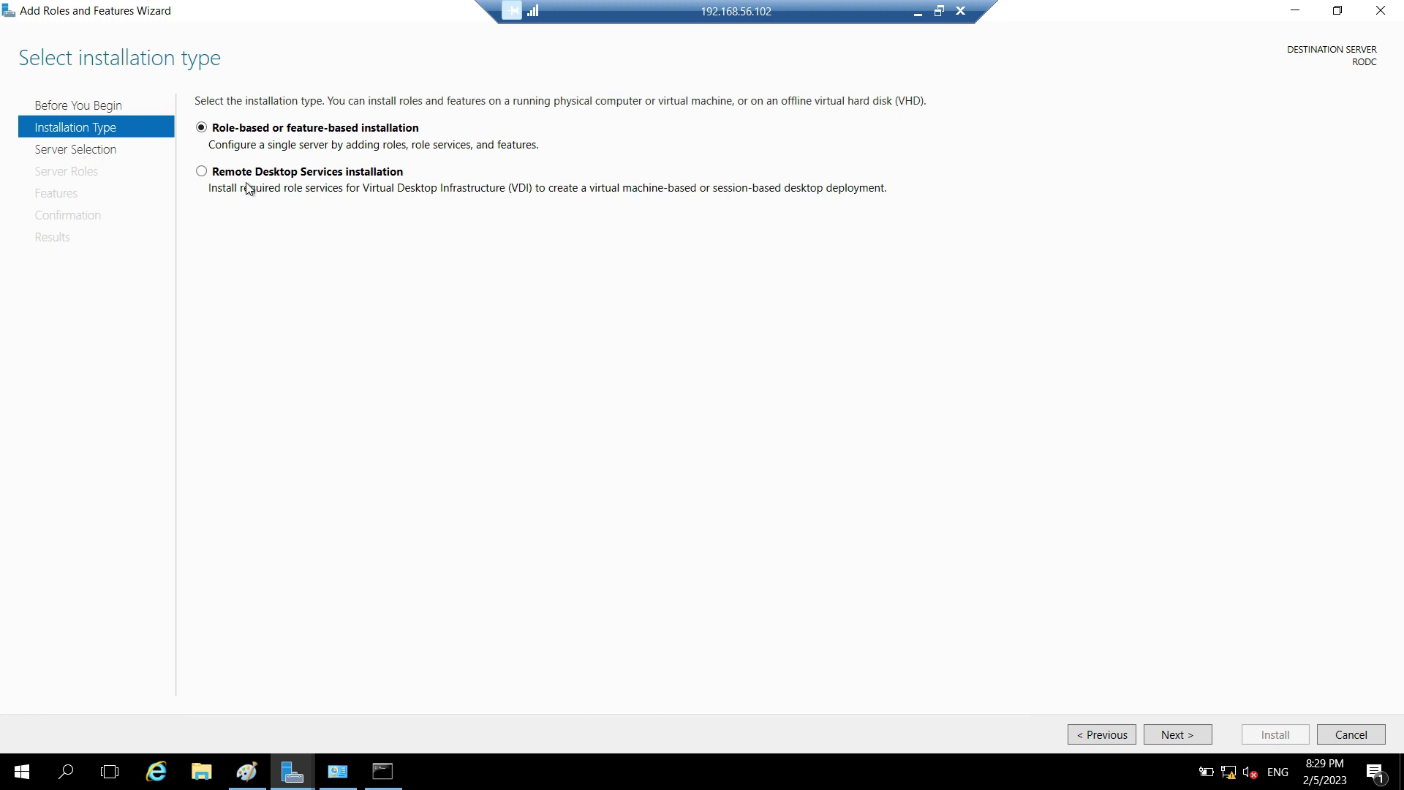
click(1178, 736)
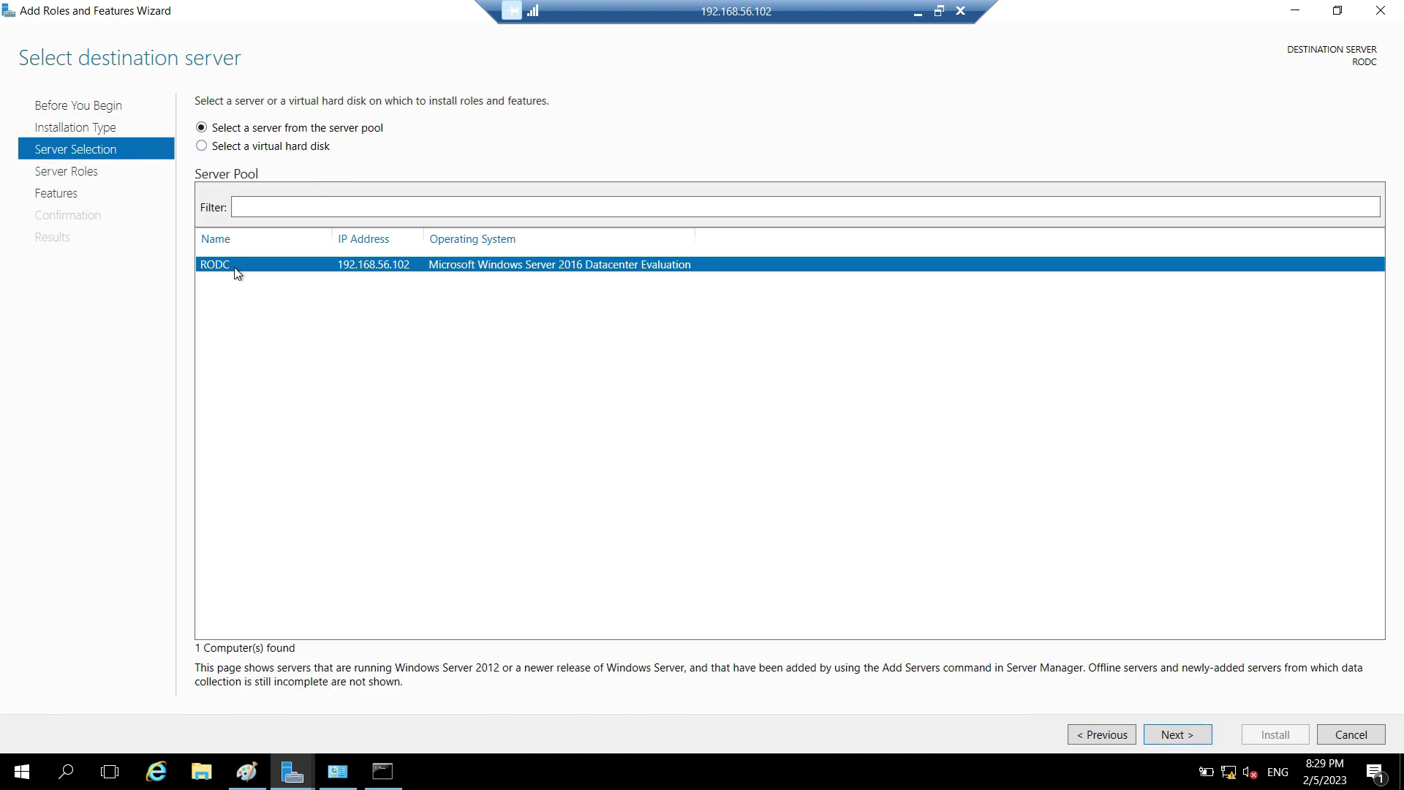
click(1176, 734)
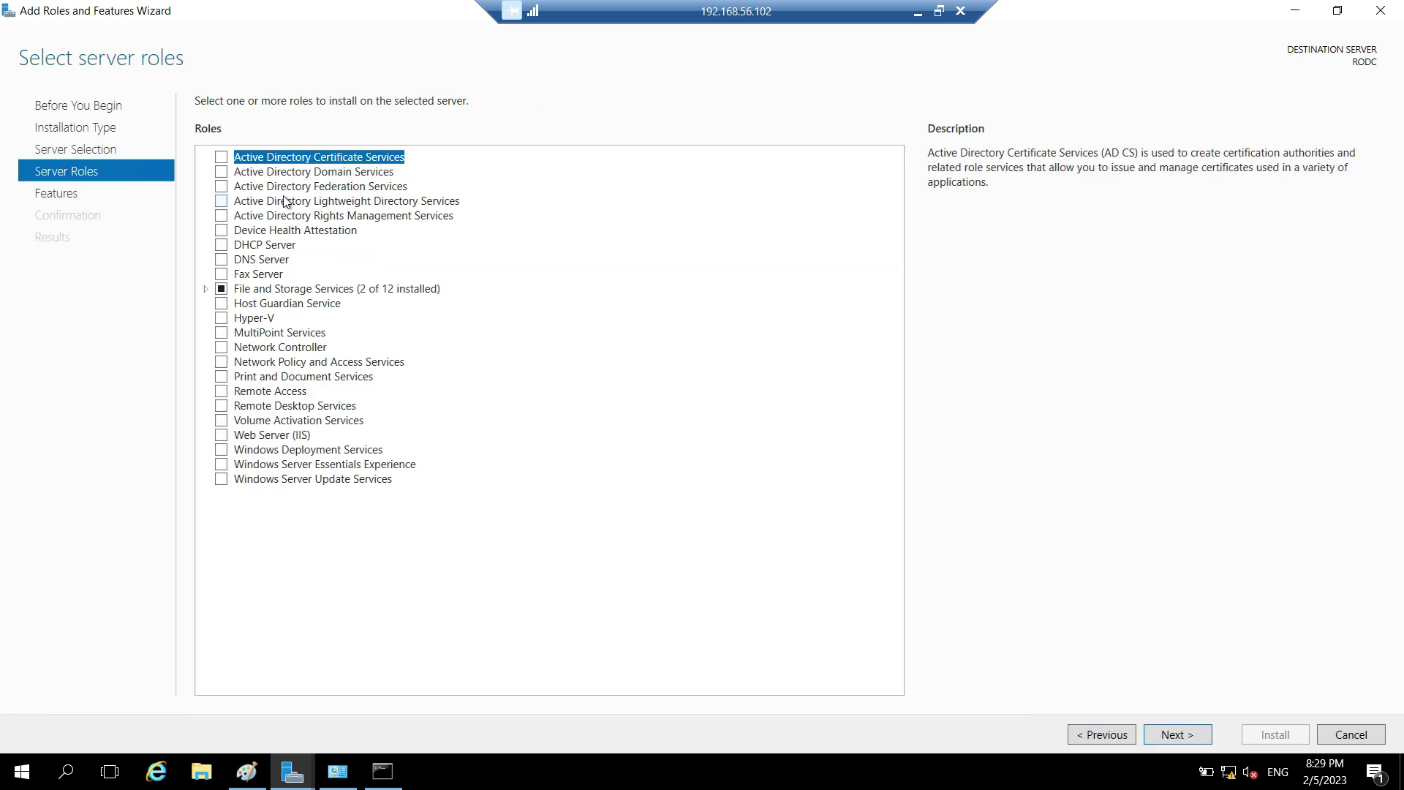
Select Active Directory Domain Services with its management tools and allow automatic restart.
click(221, 172)
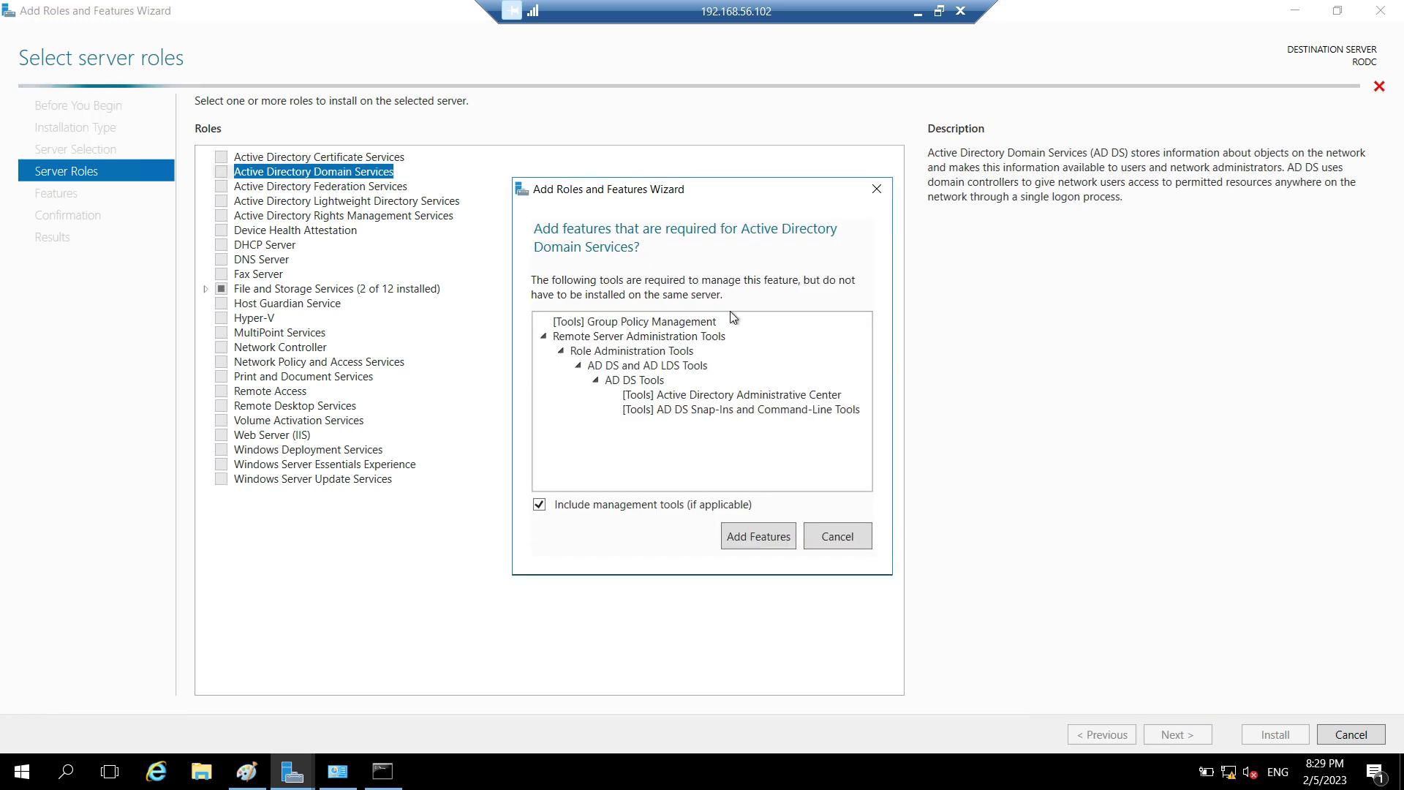
click(758, 536)
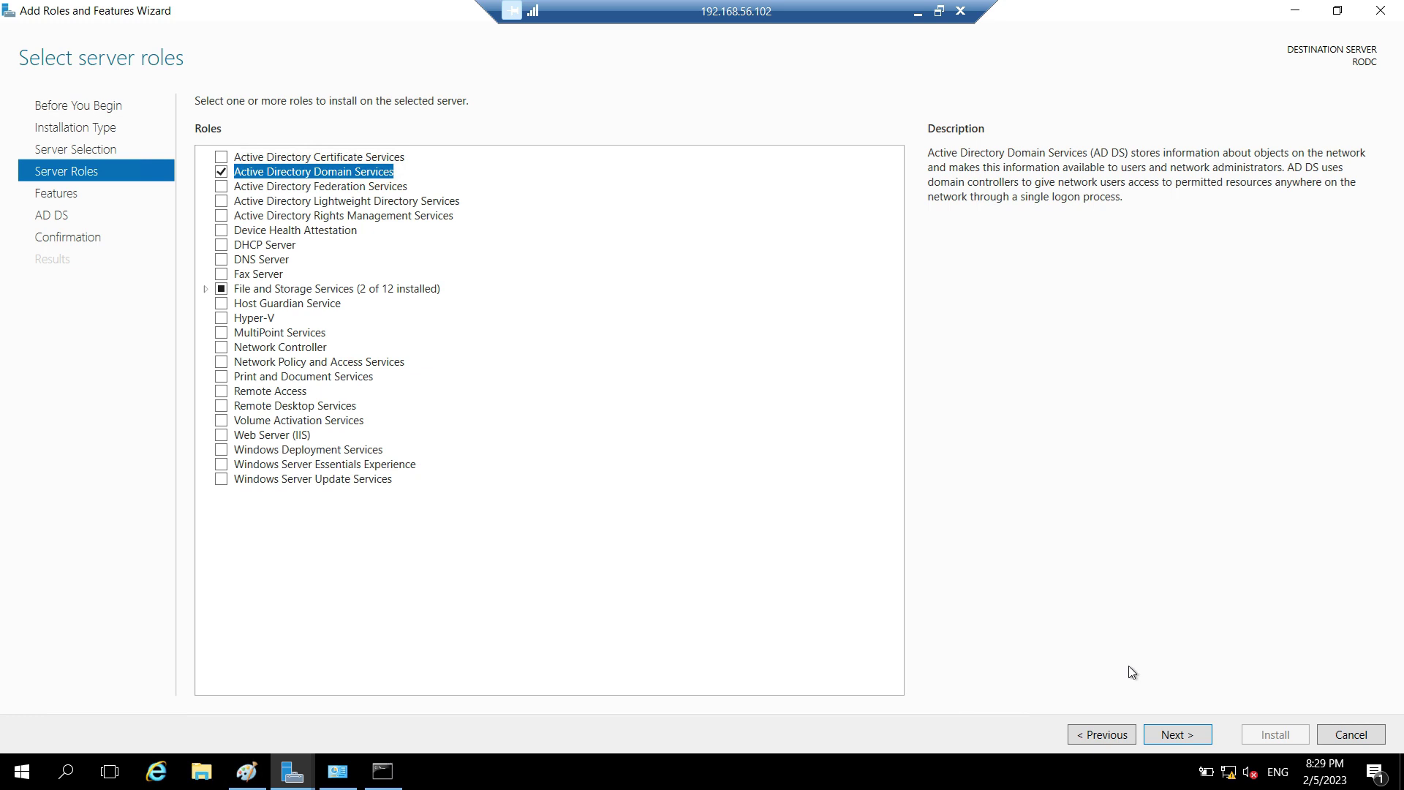
click(1173, 734)
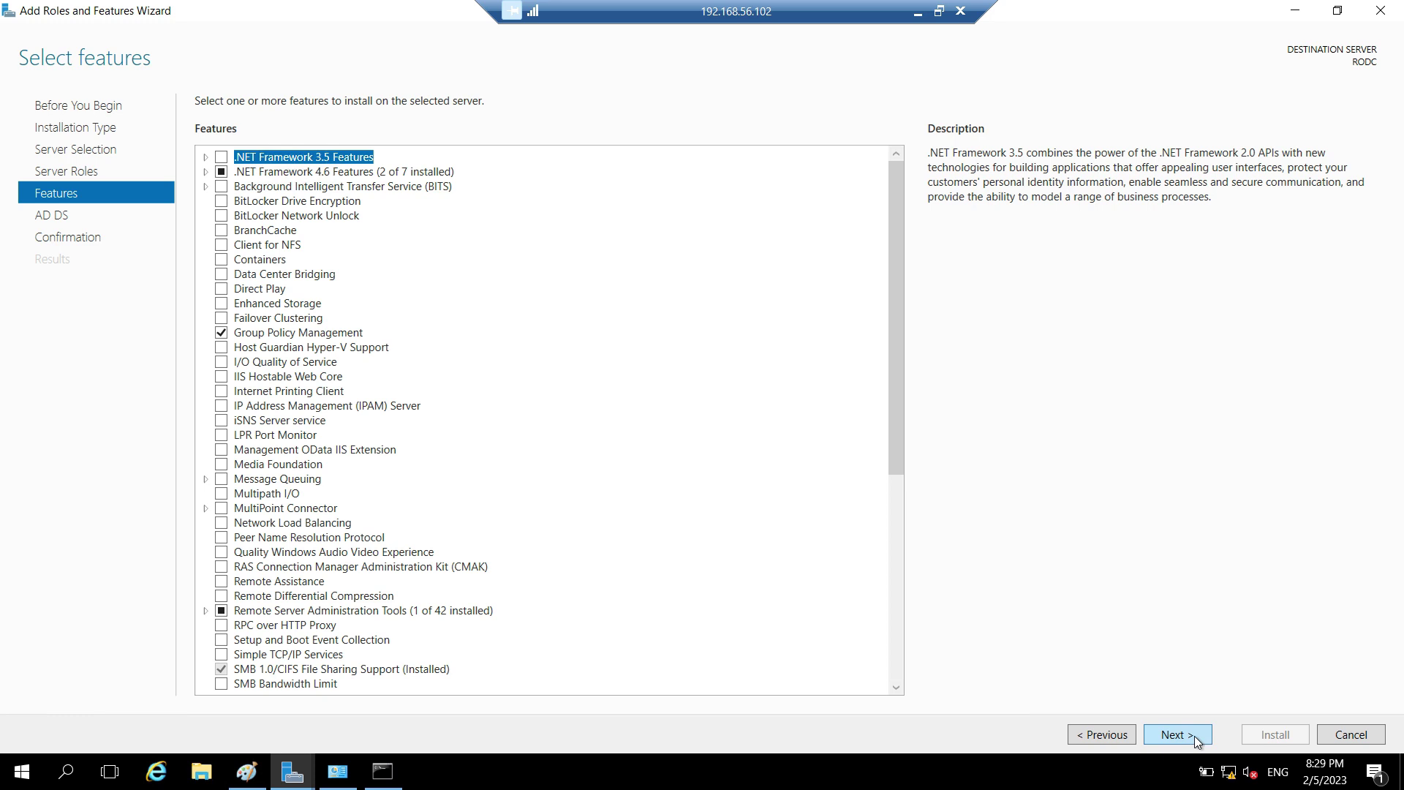
click(1195, 739)
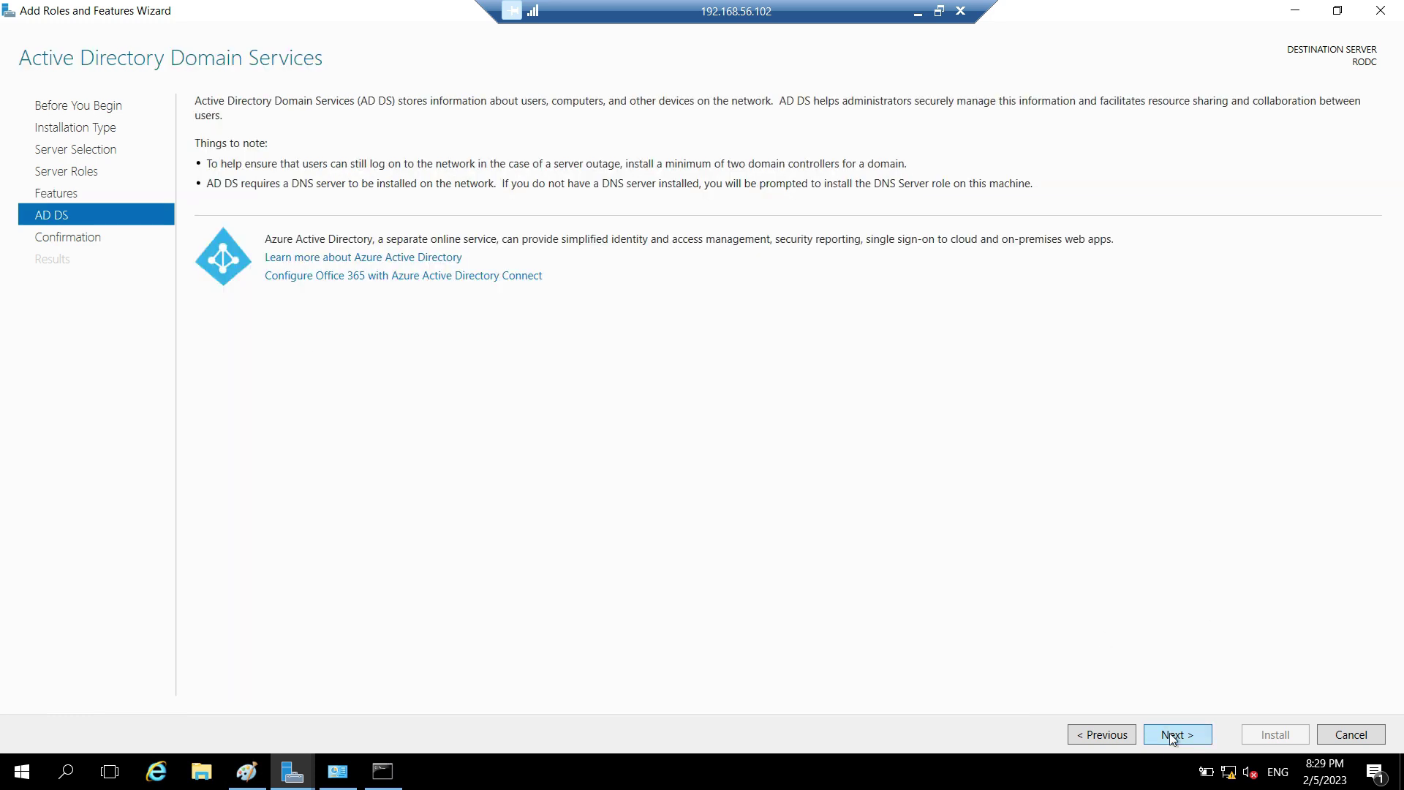
click(1169, 733)
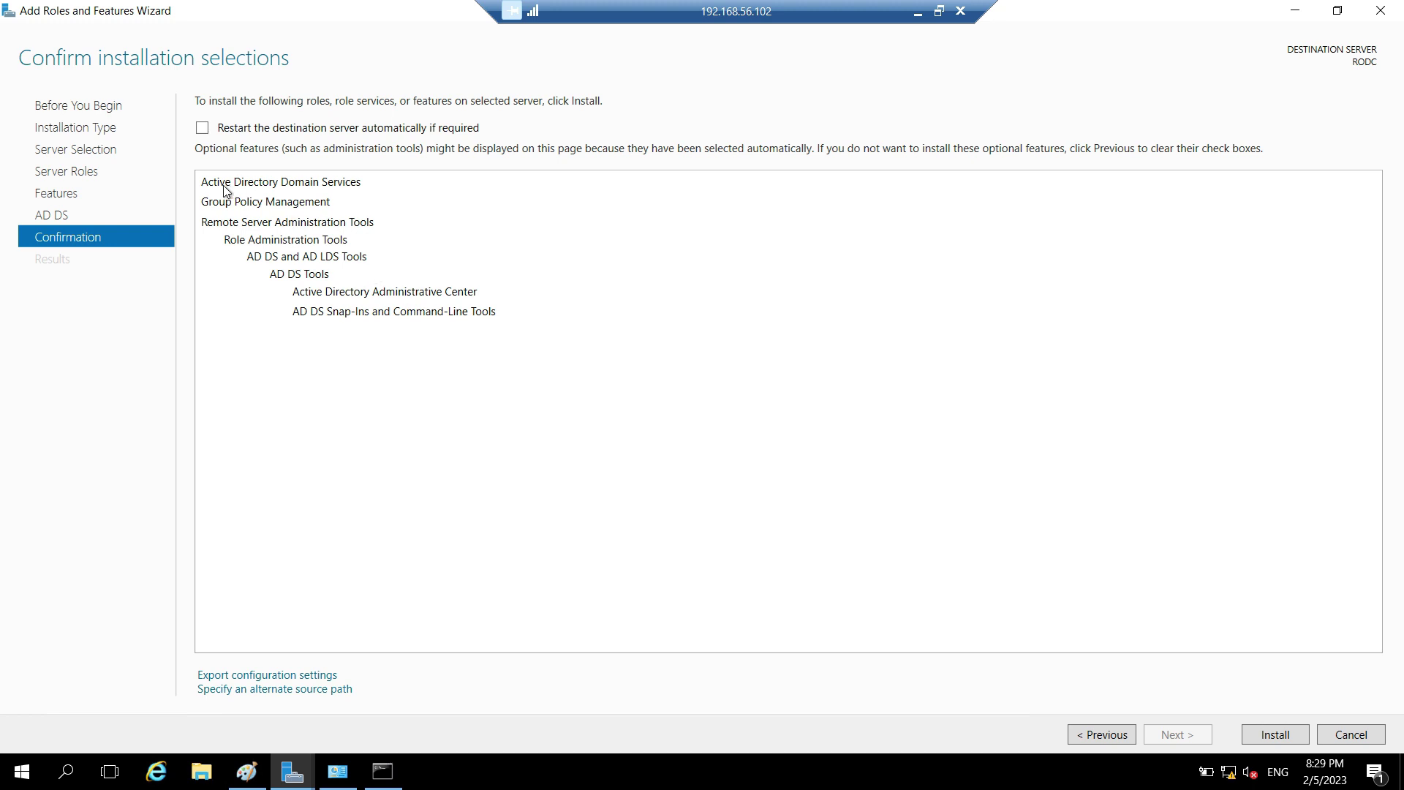
click(202, 129)
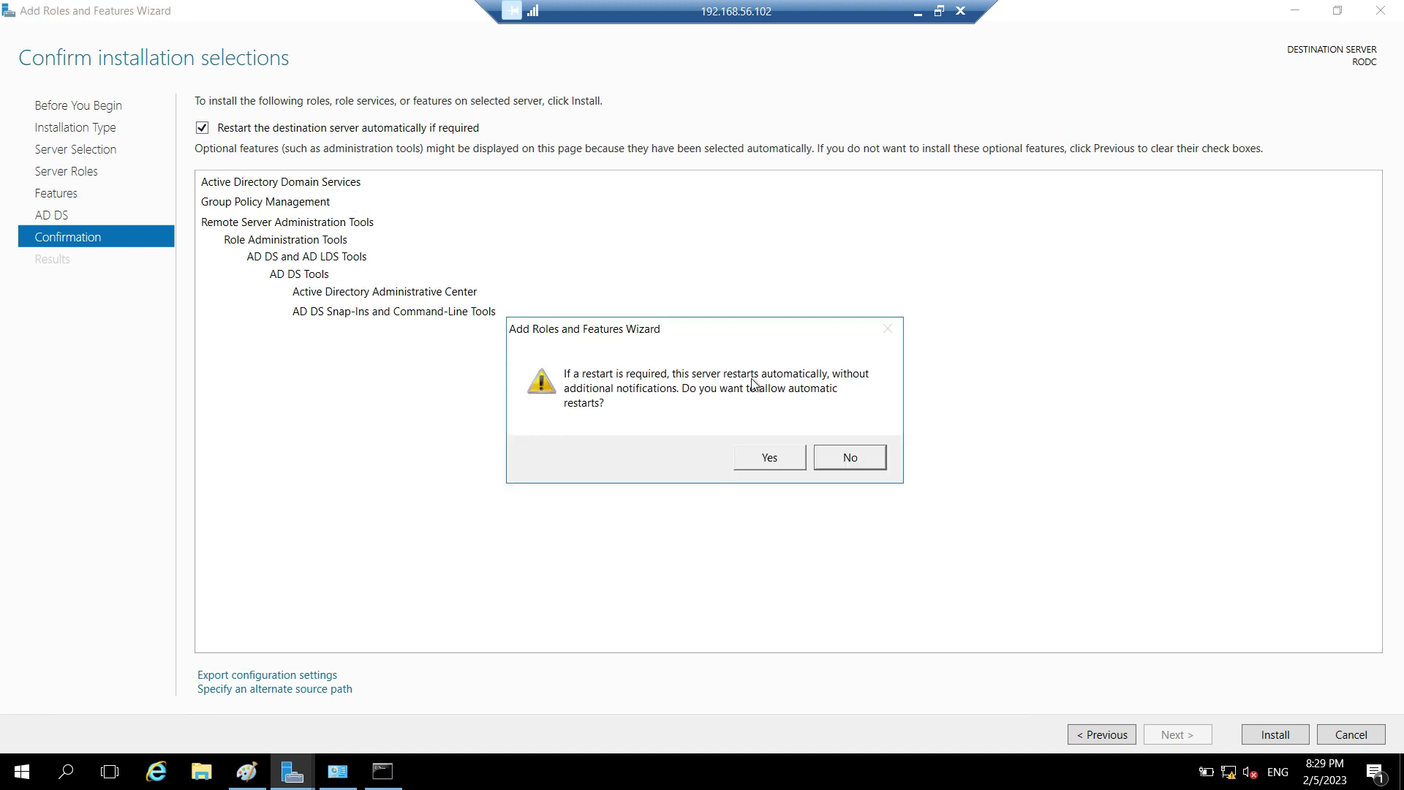
click(768, 459)
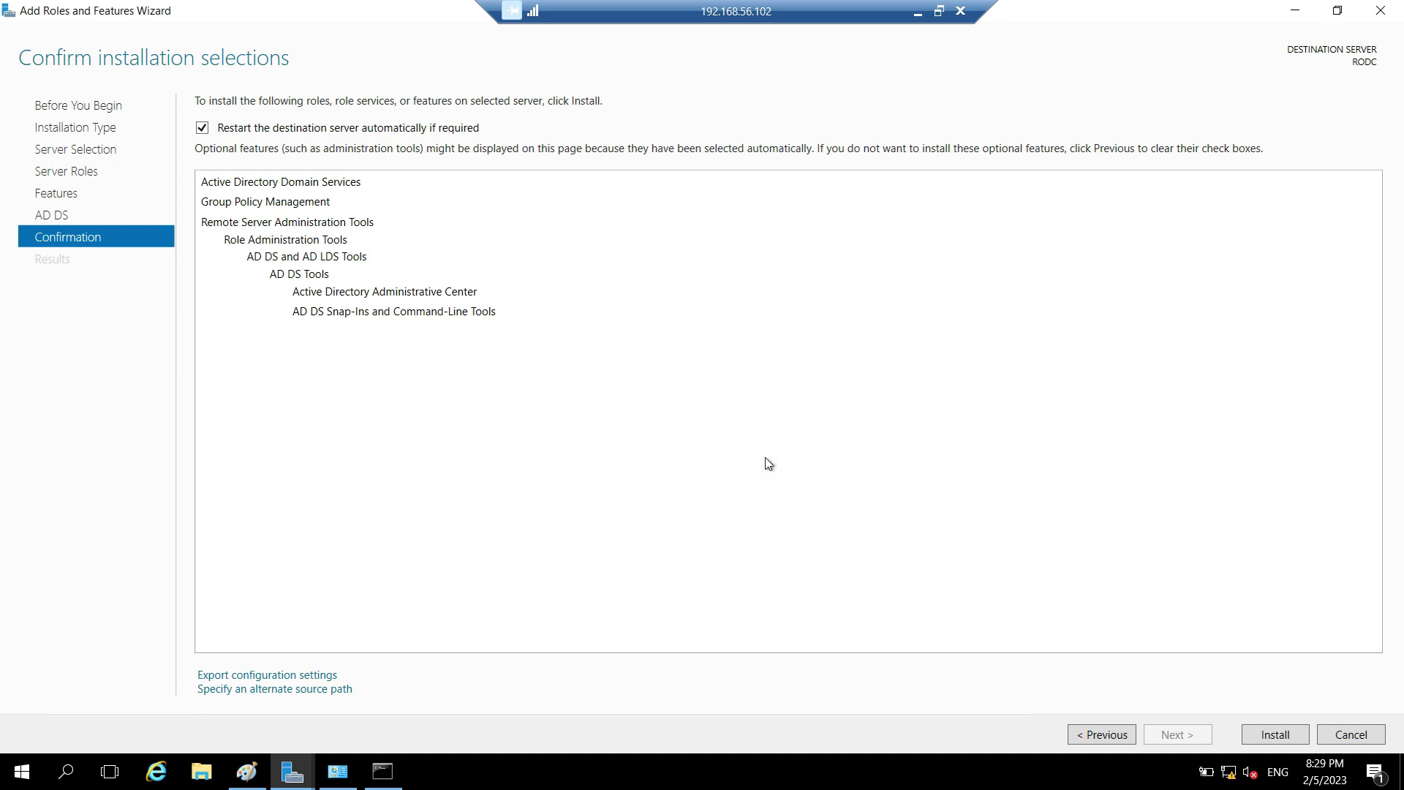
Install the AD DS role on RODC and wait for success.
click(1272, 734)
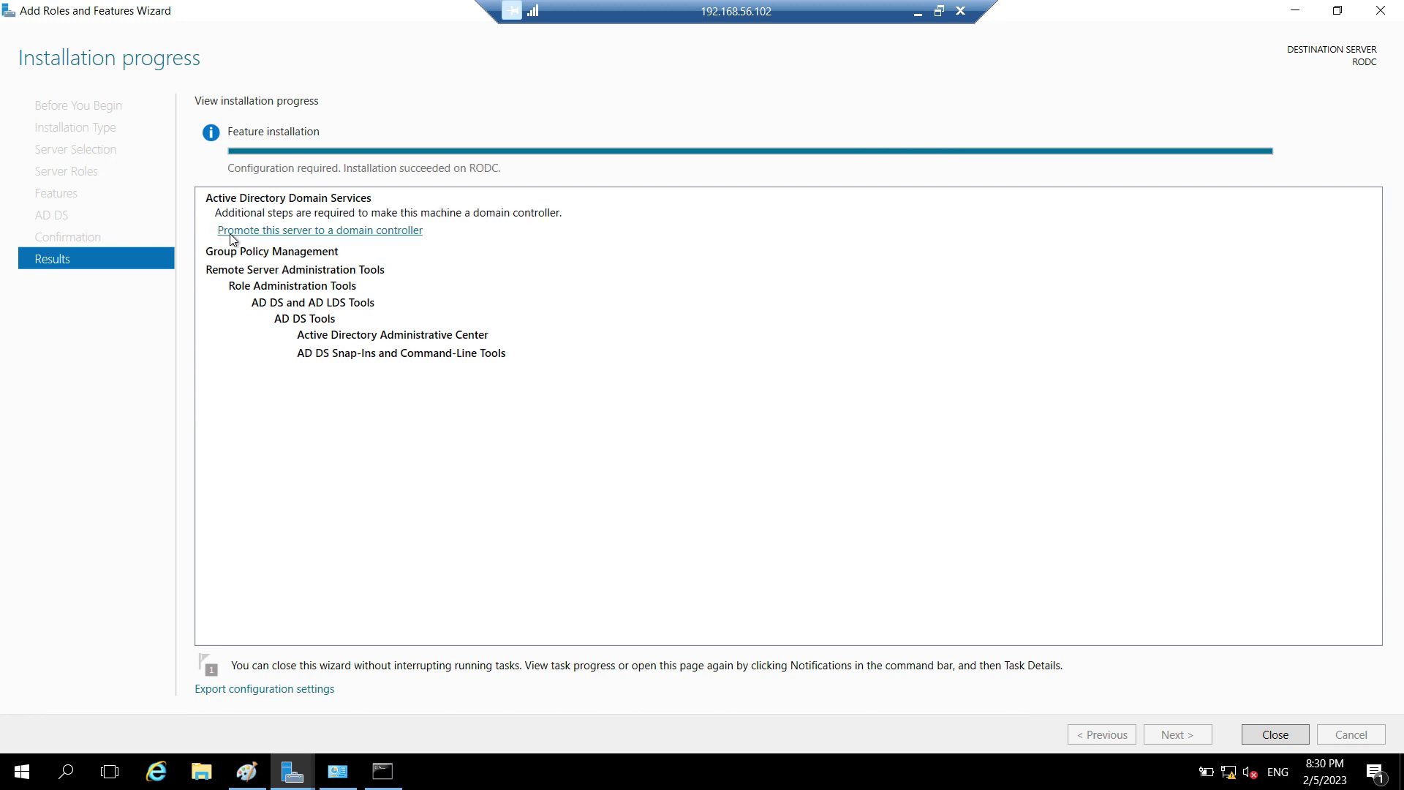
Open the promotion wizard maximized and enter existing domain ashishwebcast.com.
click(329, 231)
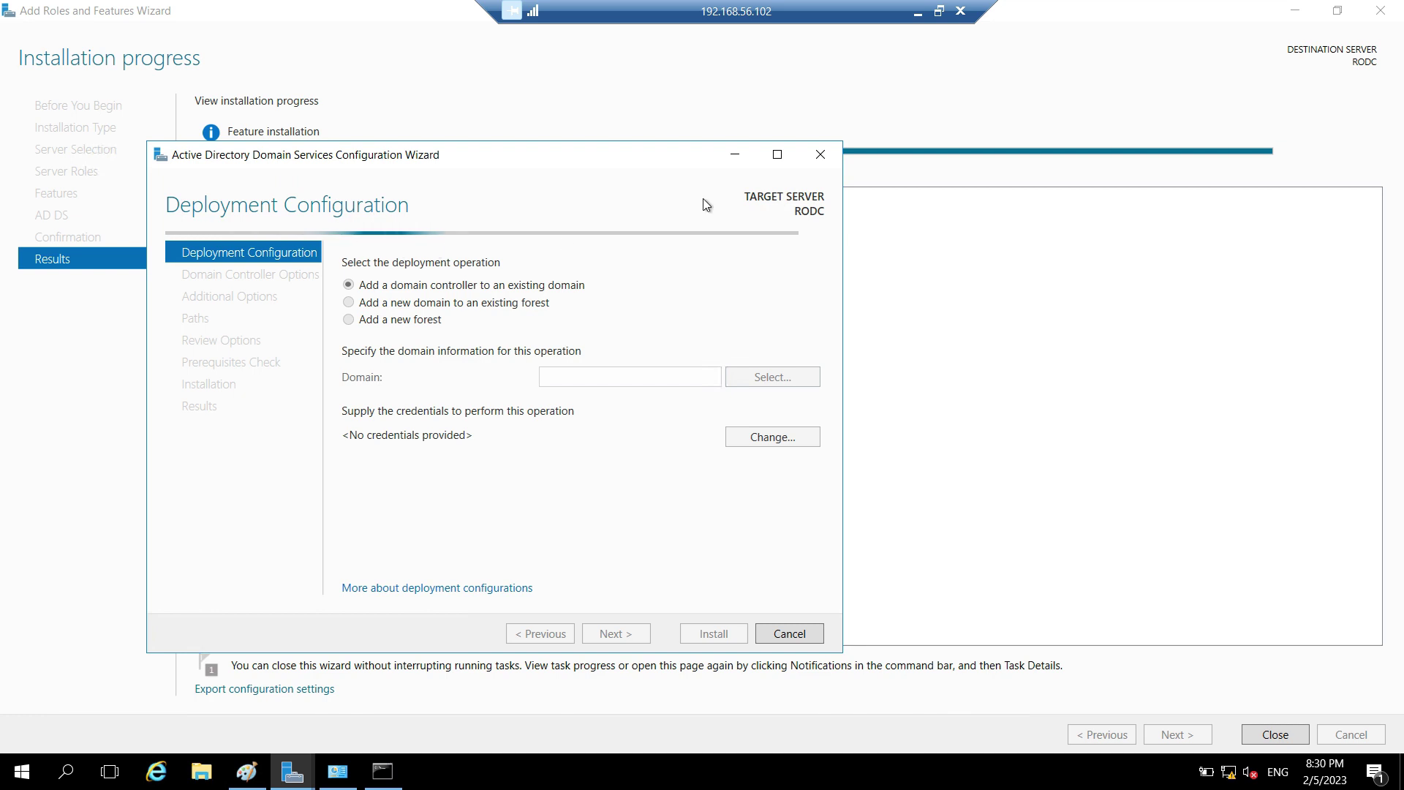
click(778, 156)
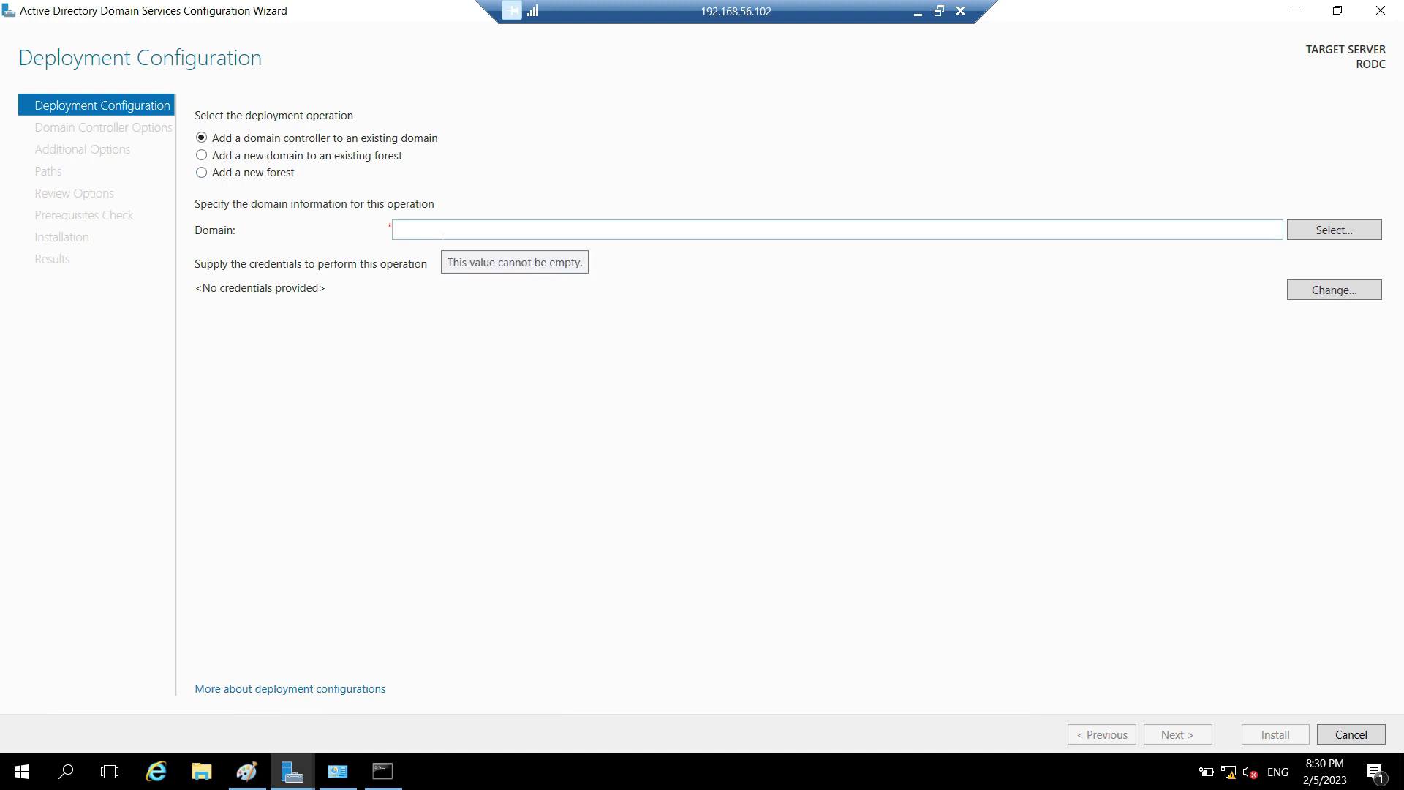
click(442, 231)
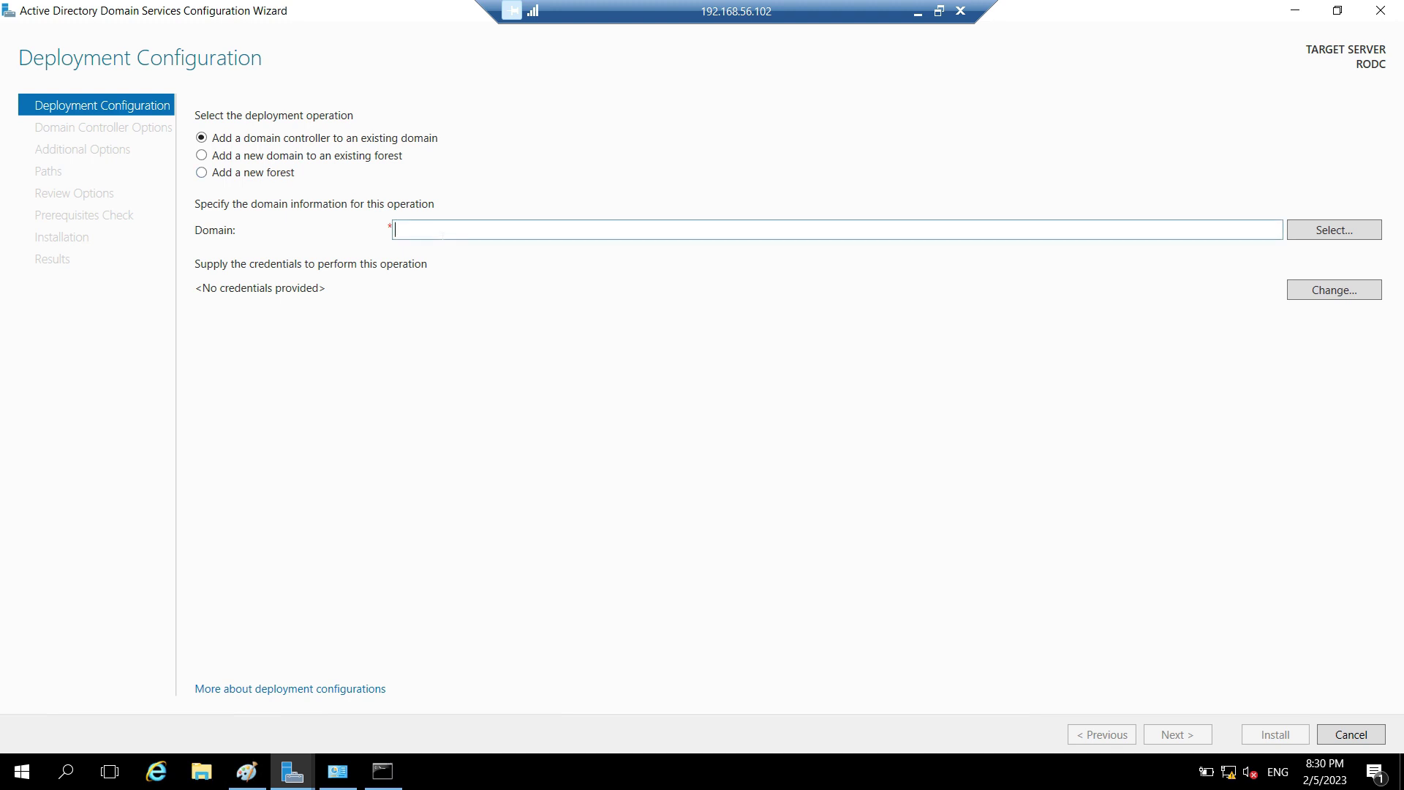
text(ashishwebcast.com)
Supply the domain administrator's user name and password, then continue to Domain Controller Options.
click(1320, 296)
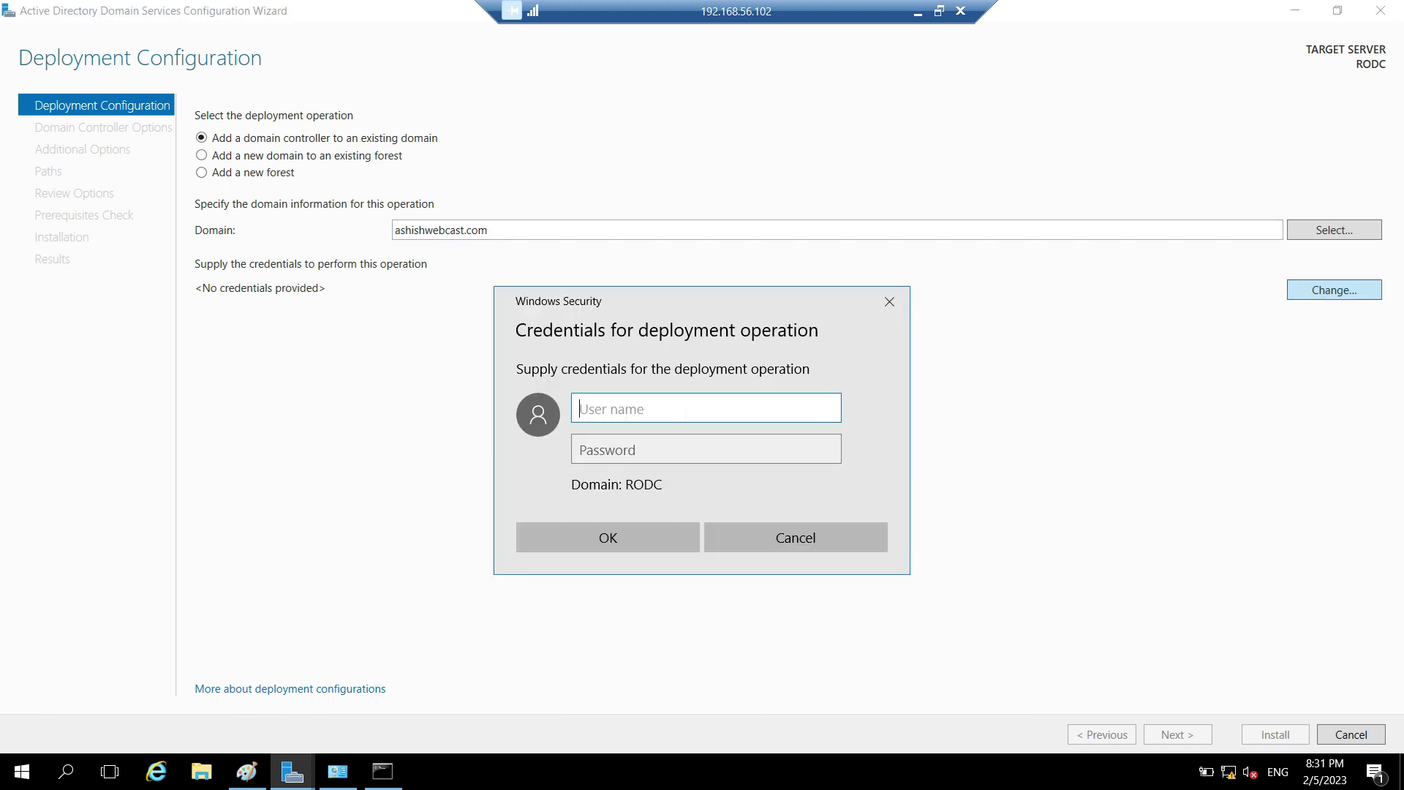
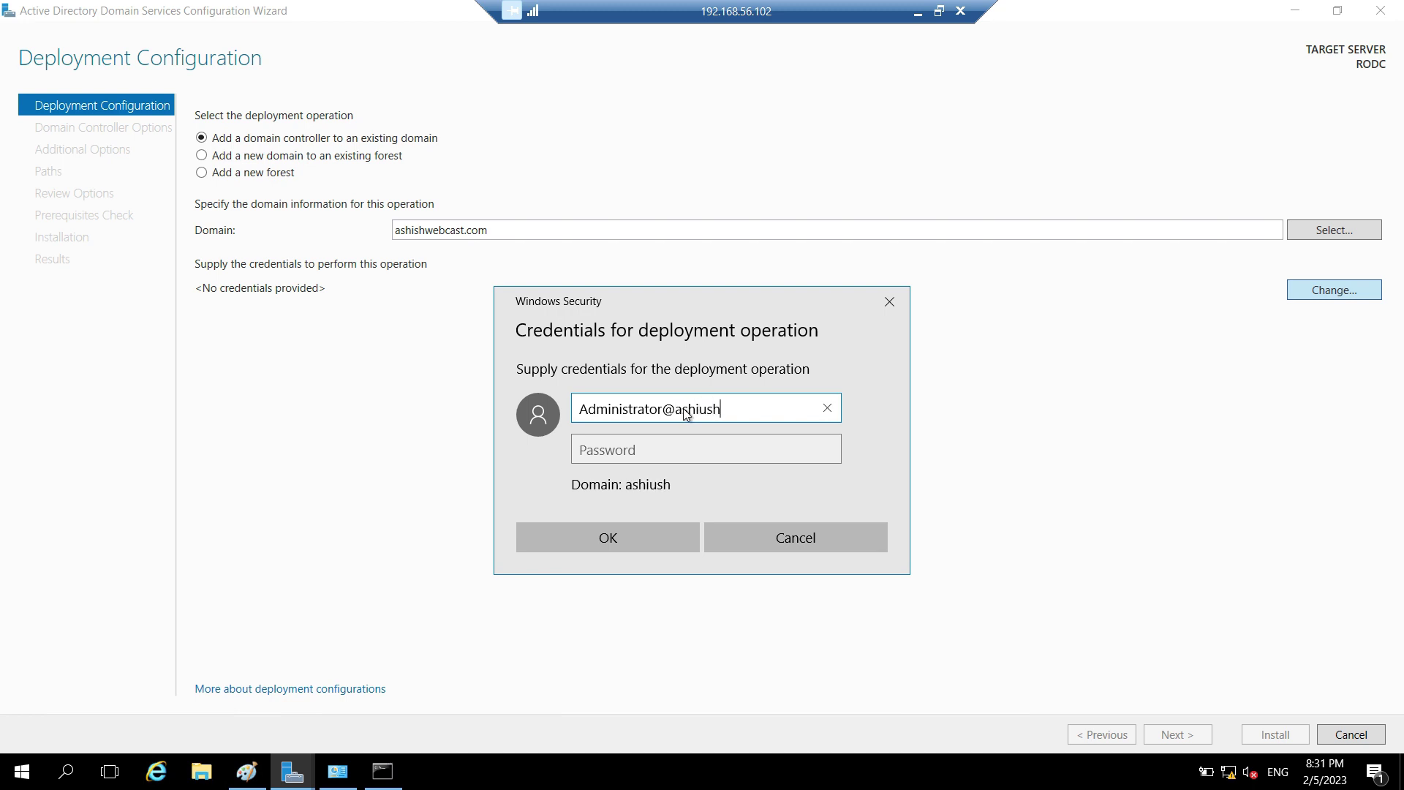
key(Tab)
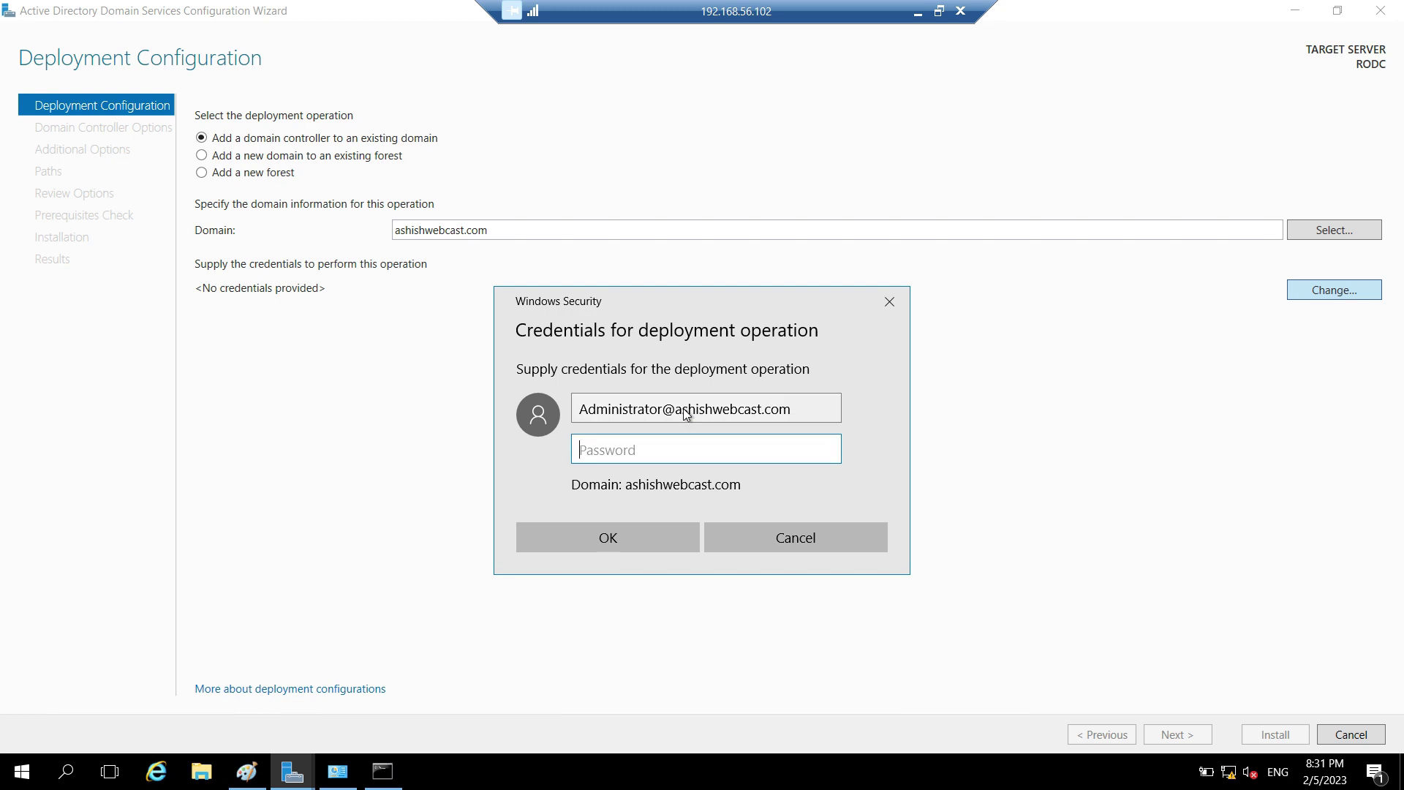
click(605, 537)
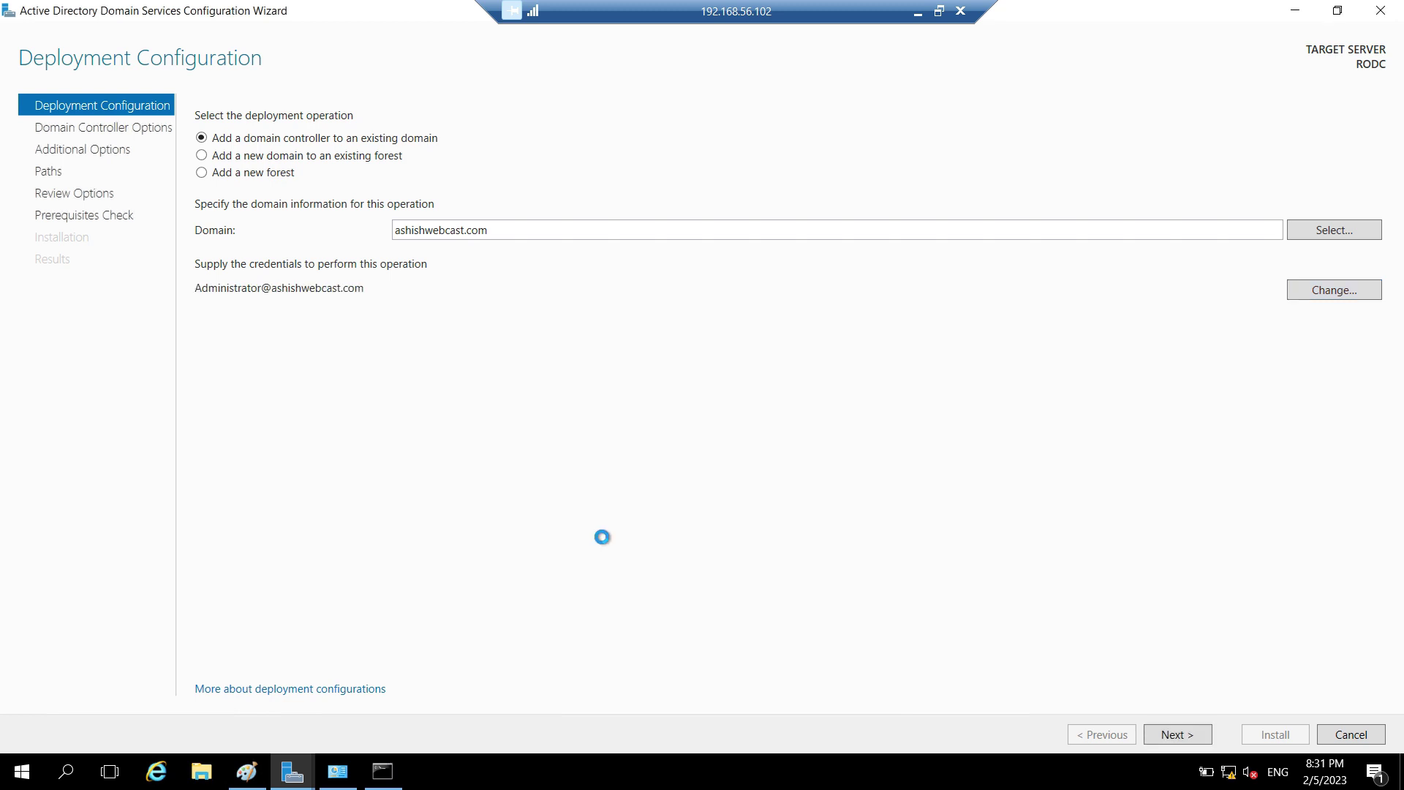
click(1173, 734)
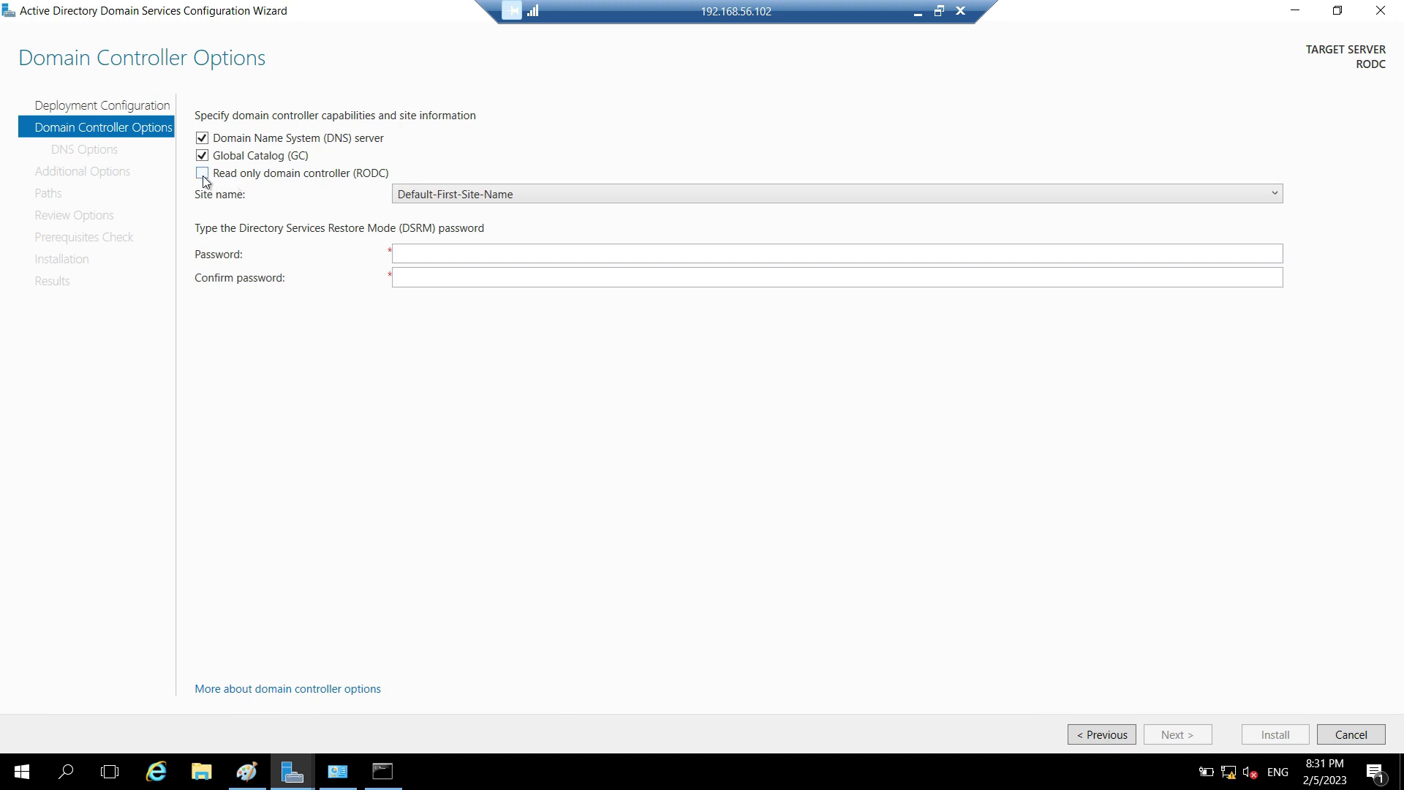
Enable the read-only domain controller (RODC) option and enter the DSRM password.
click(203, 175)
click(644, 254)
text(•••••••)
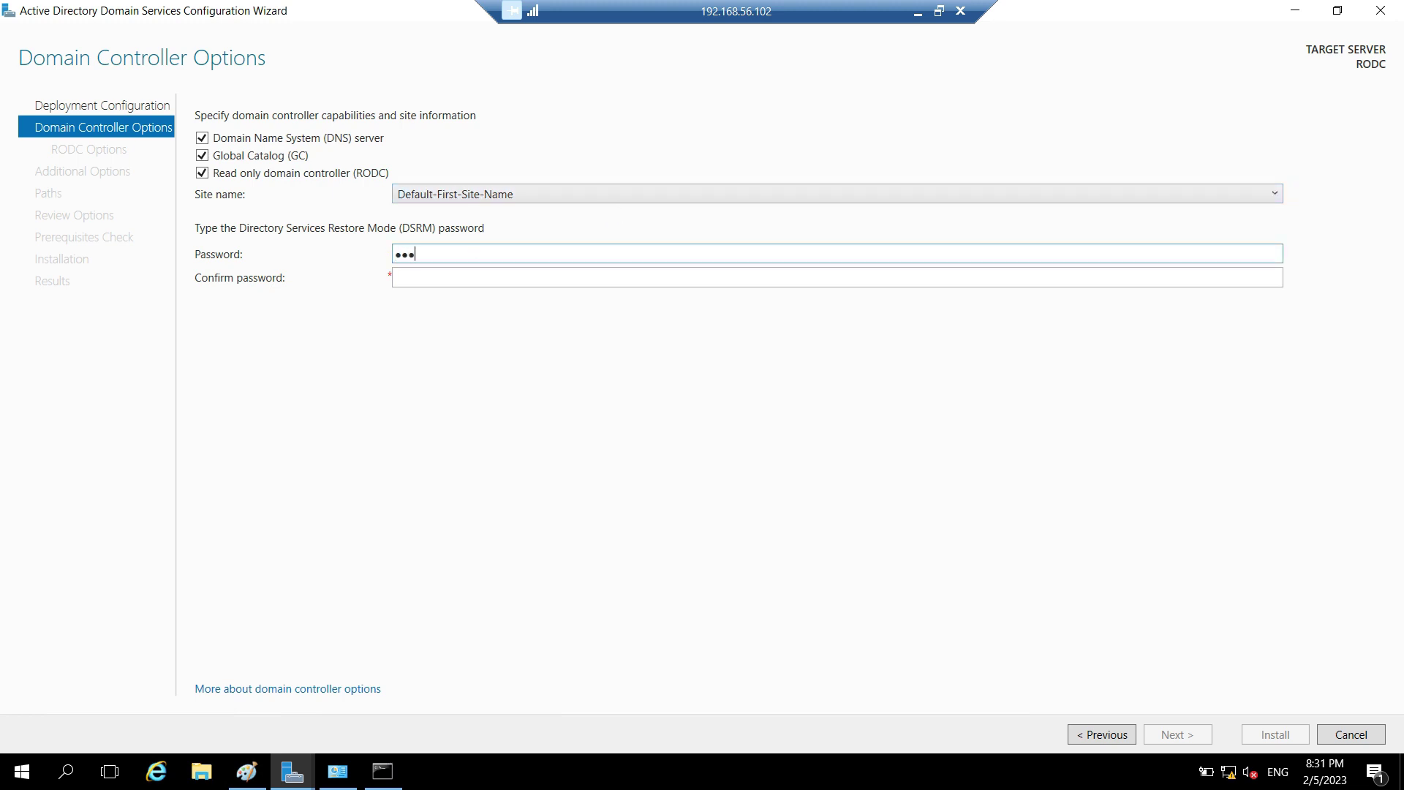
text(•)
key(Tab)
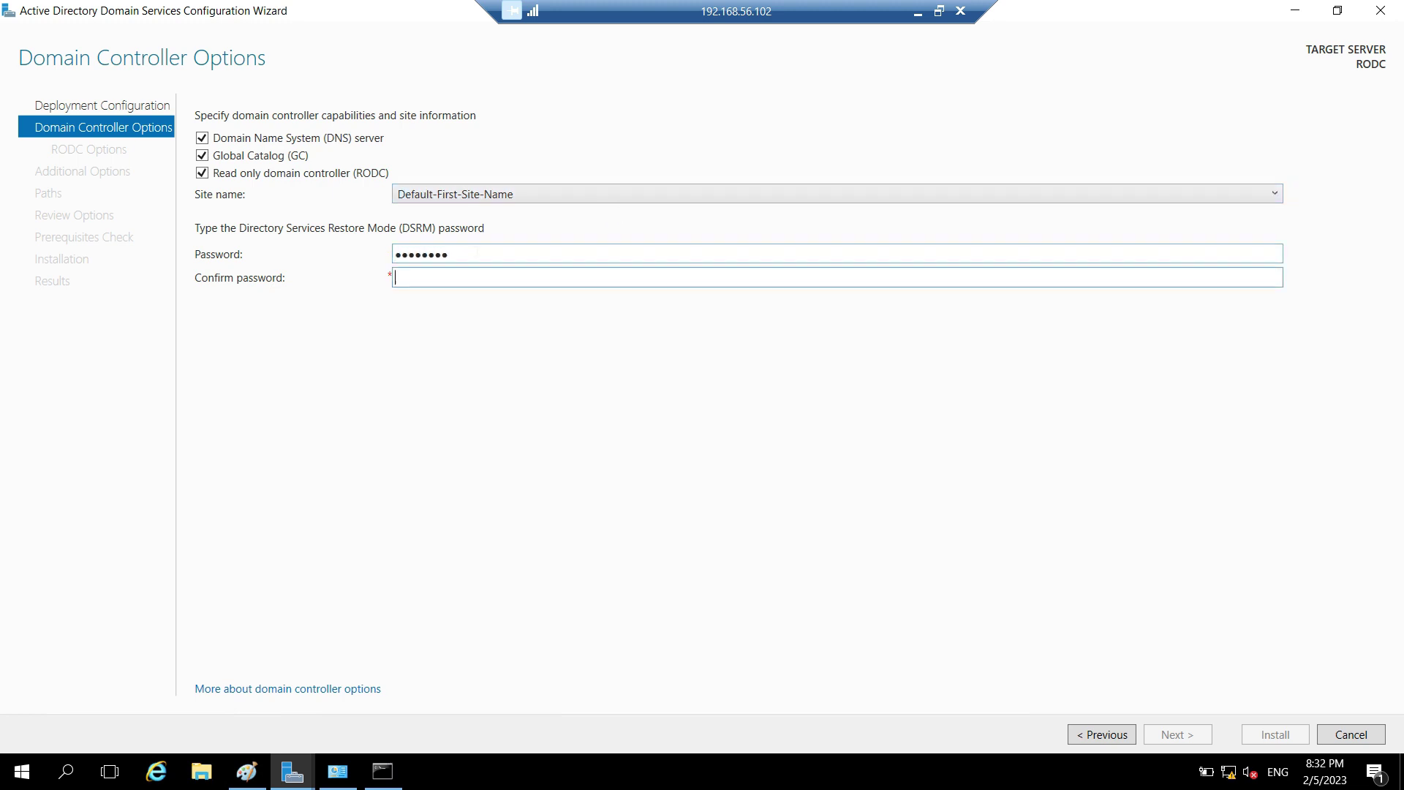
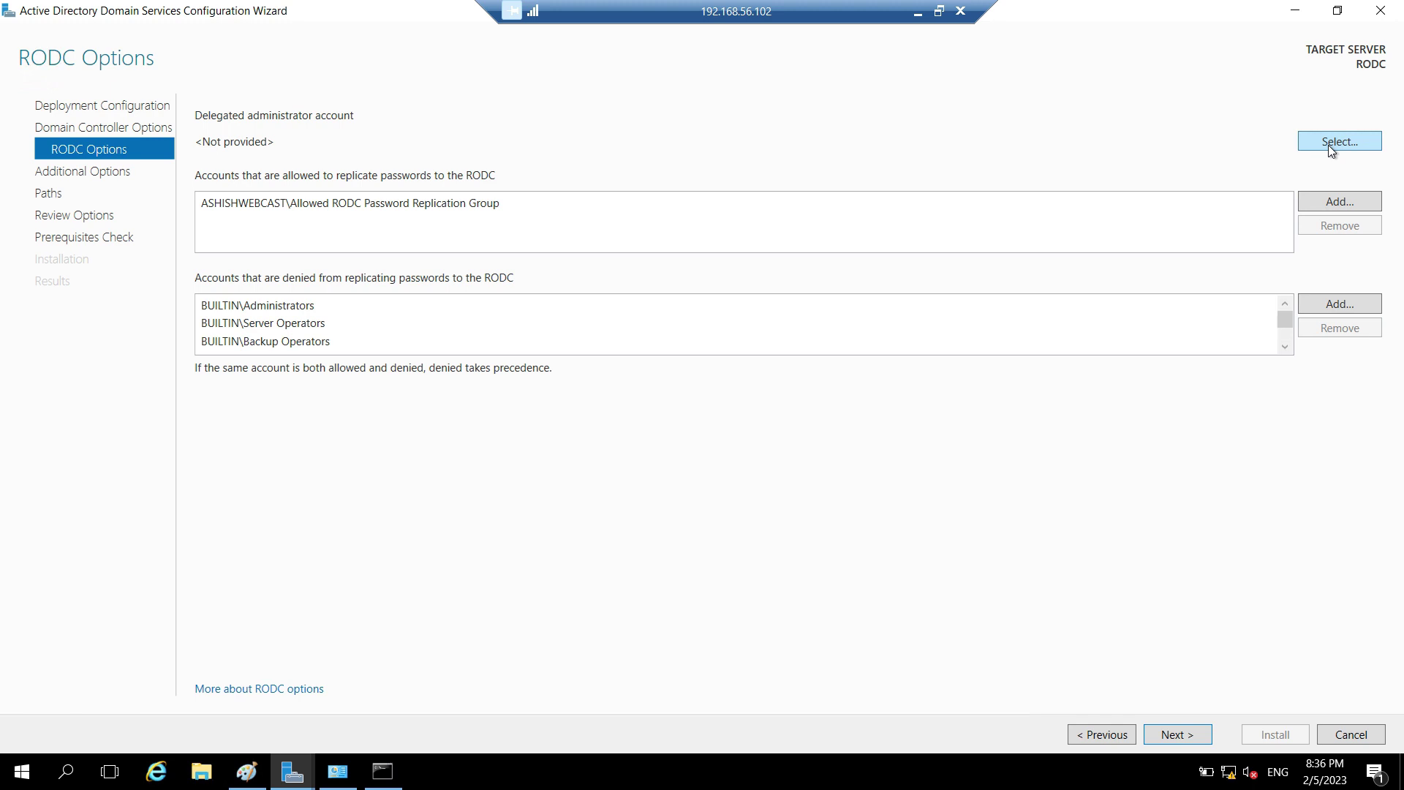
Make ASHISHWEBCAST\RODCAdmin the RODC's delegated administrator and review the denied accounts list.
click(1329, 145)
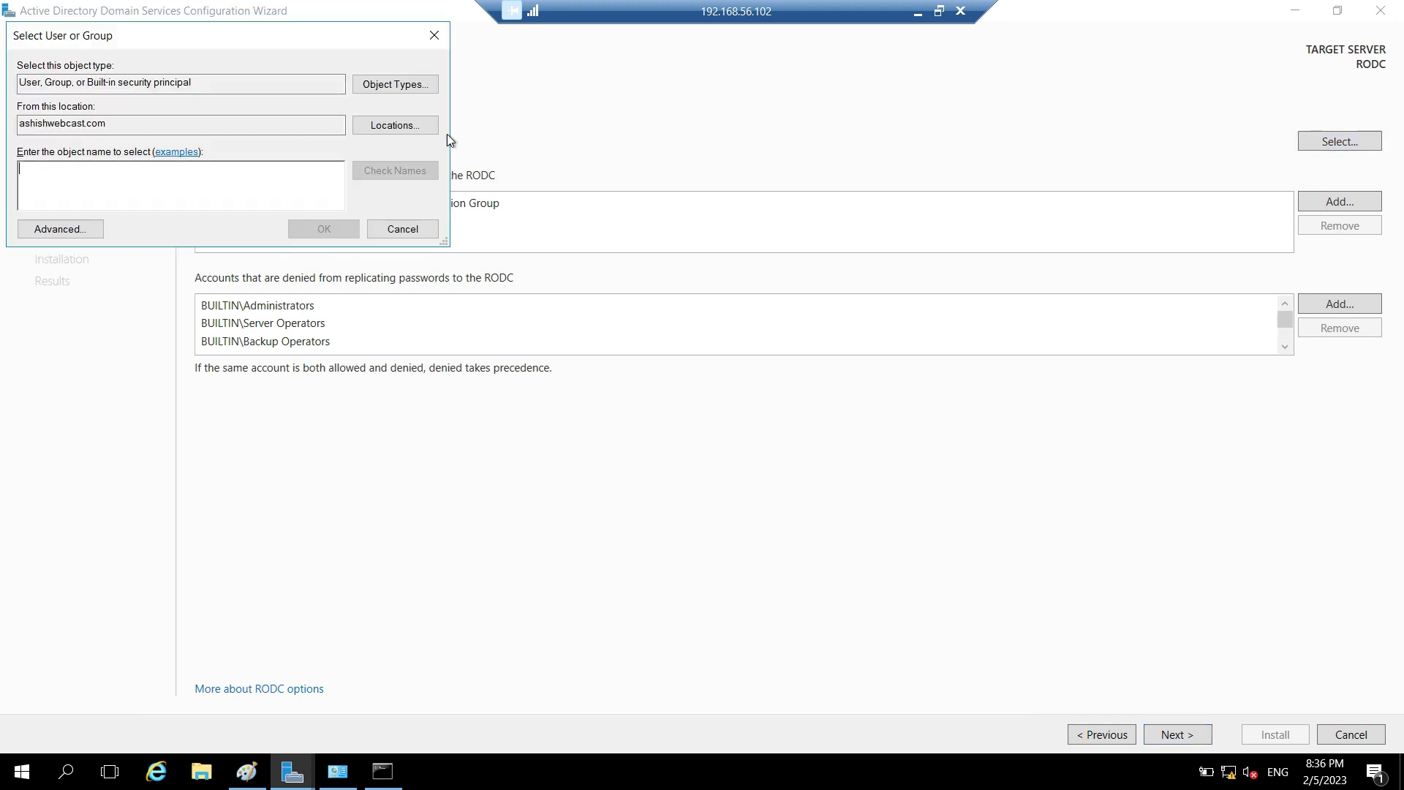
text(rodcadmin)
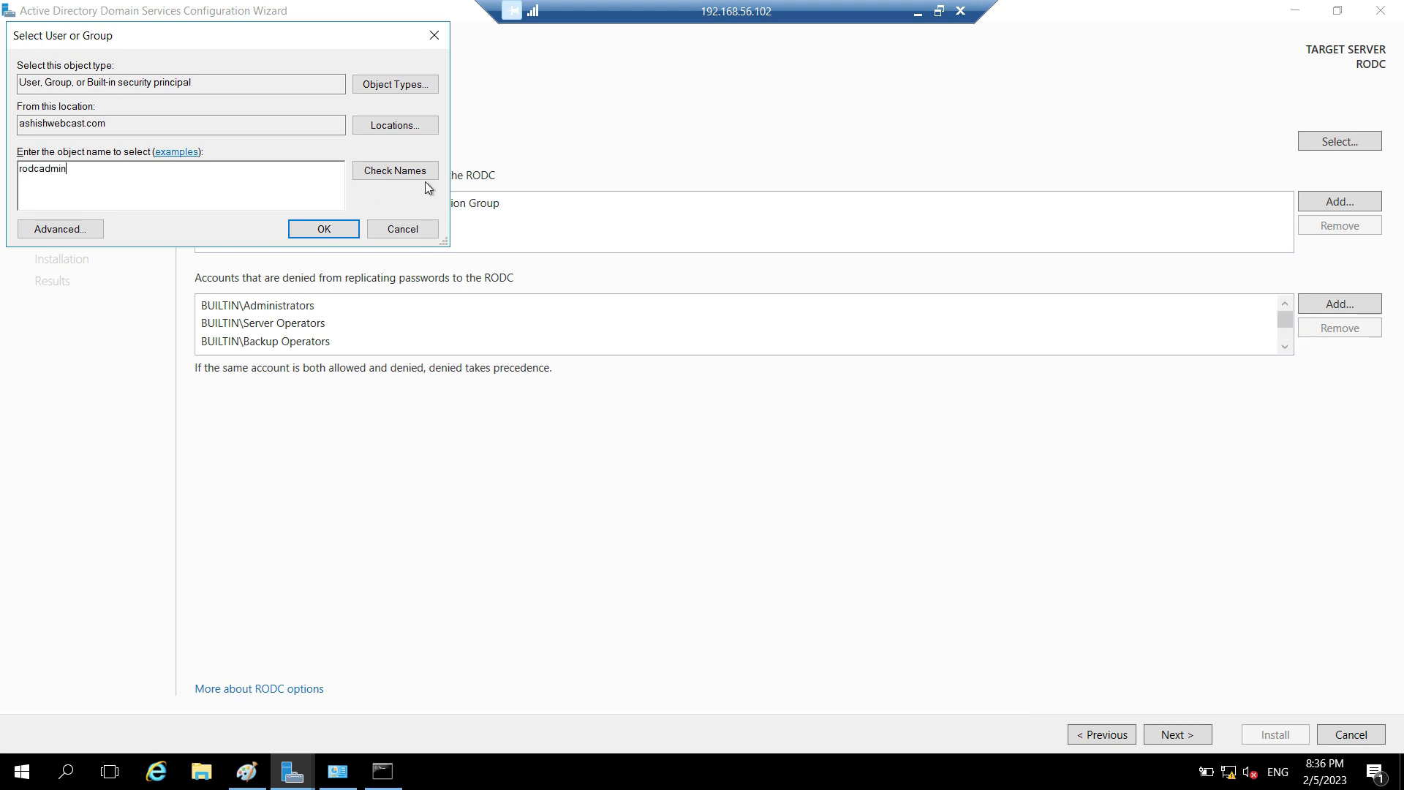
click(402, 175)
click(324, 228)
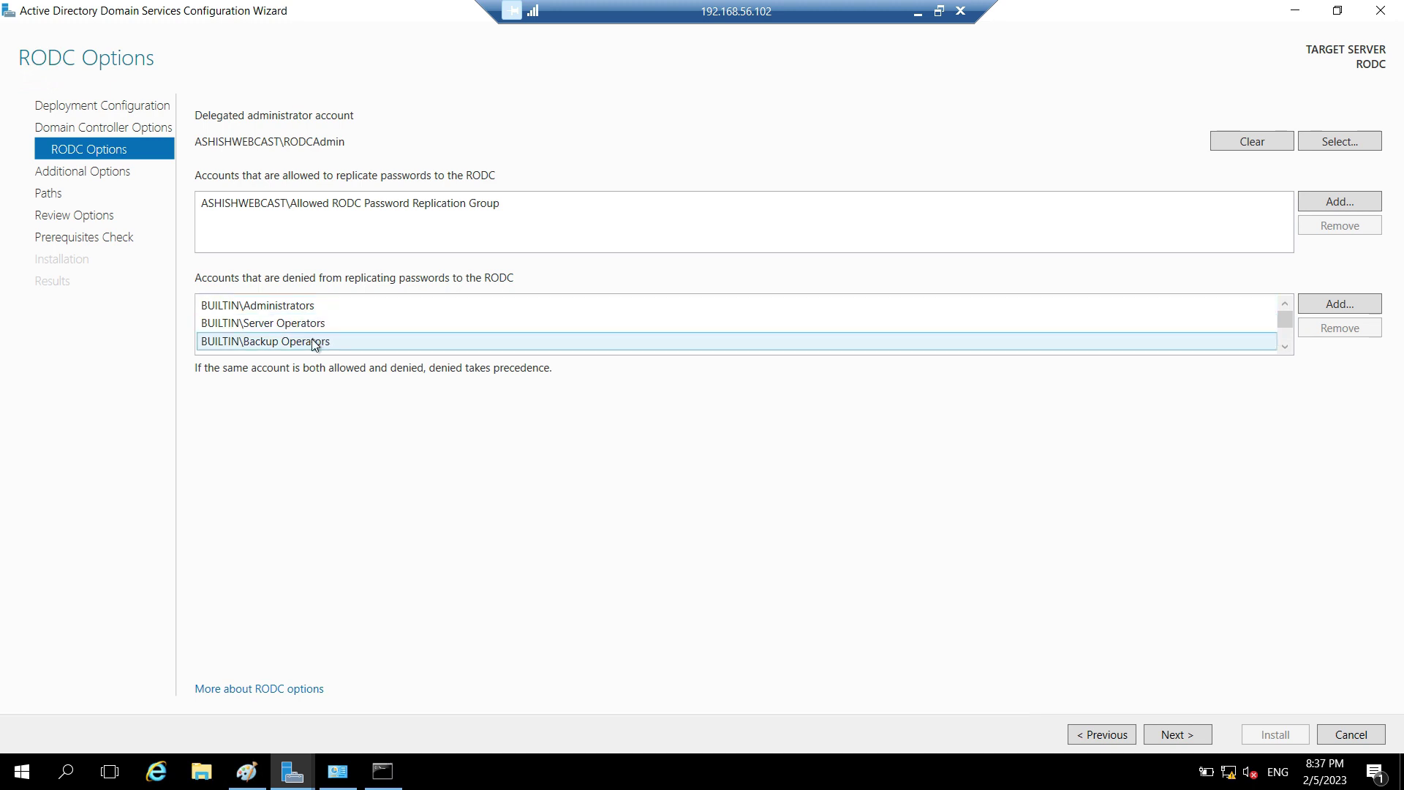
scroll(406, 326, down, 1)
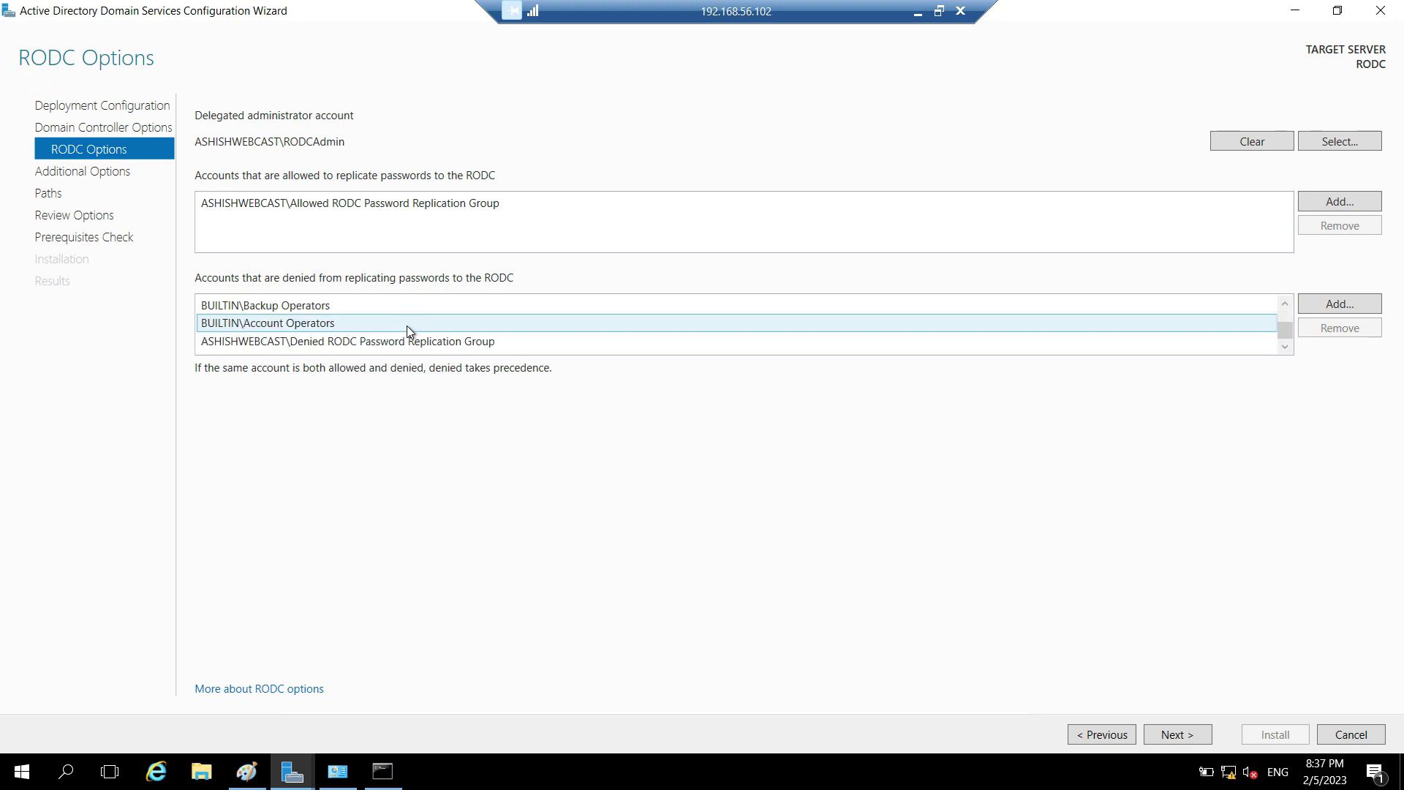
scroll(406, 326, up, 1)
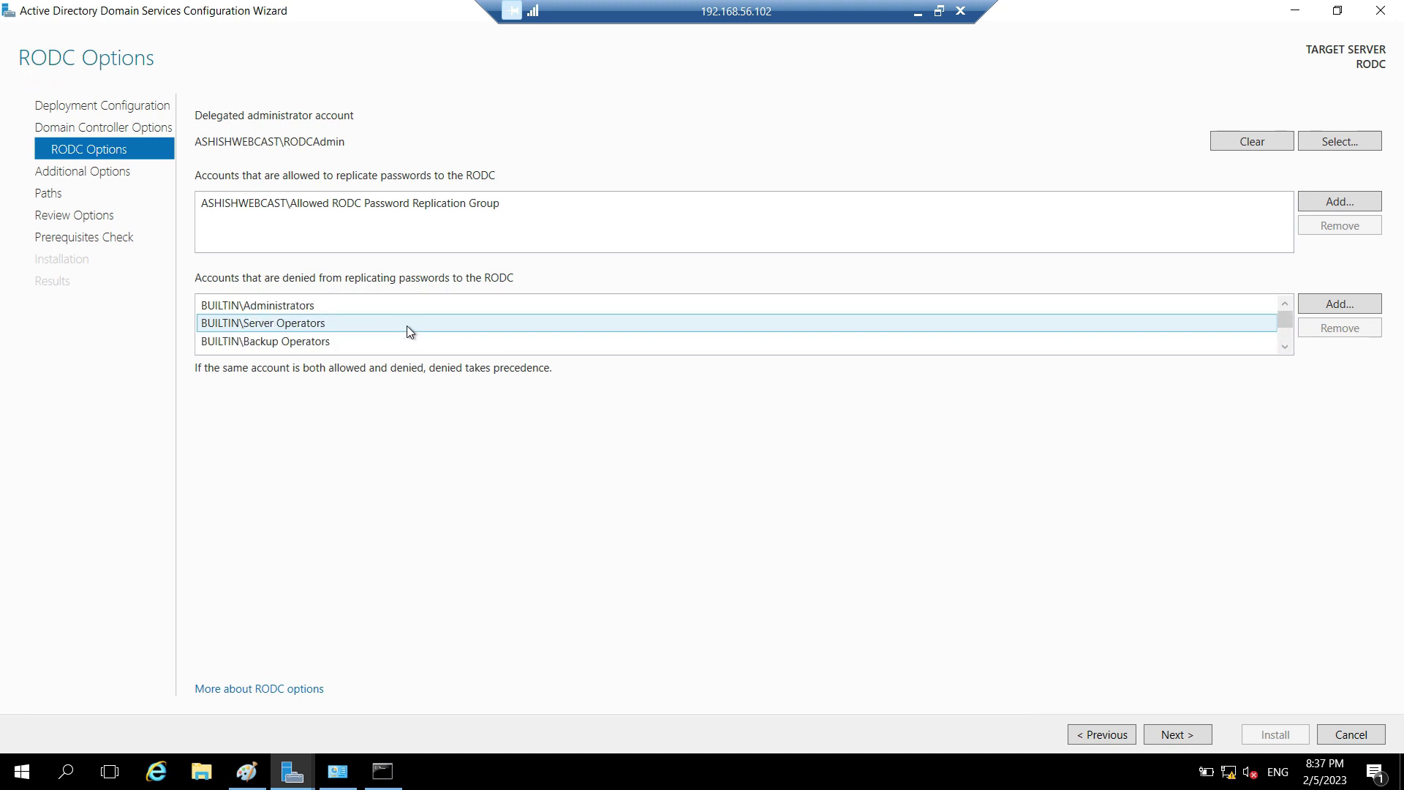
scroll(406, 331, down, 1)
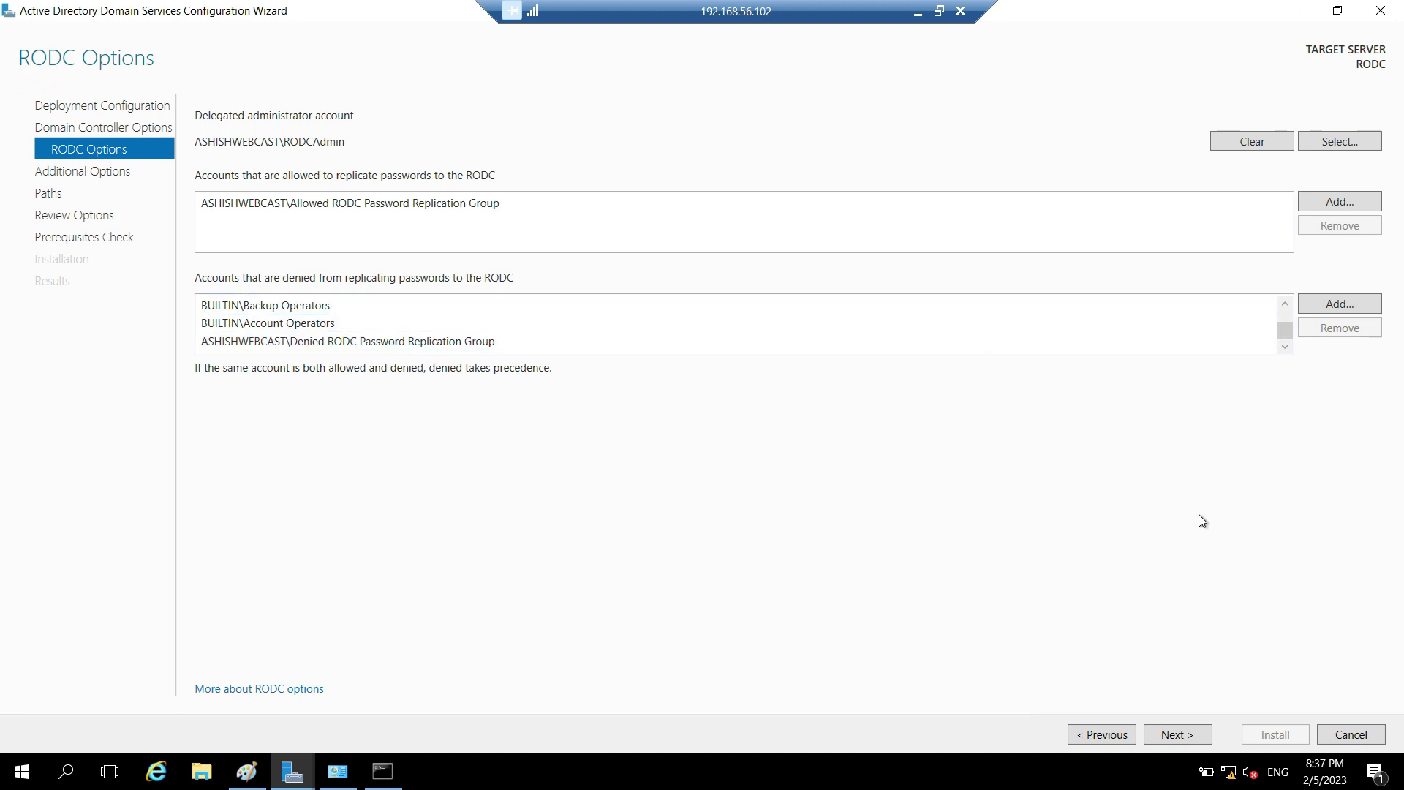
On Additional Options, set DC1.ashishwebcast.com as the replication source.
click(1174, 735)
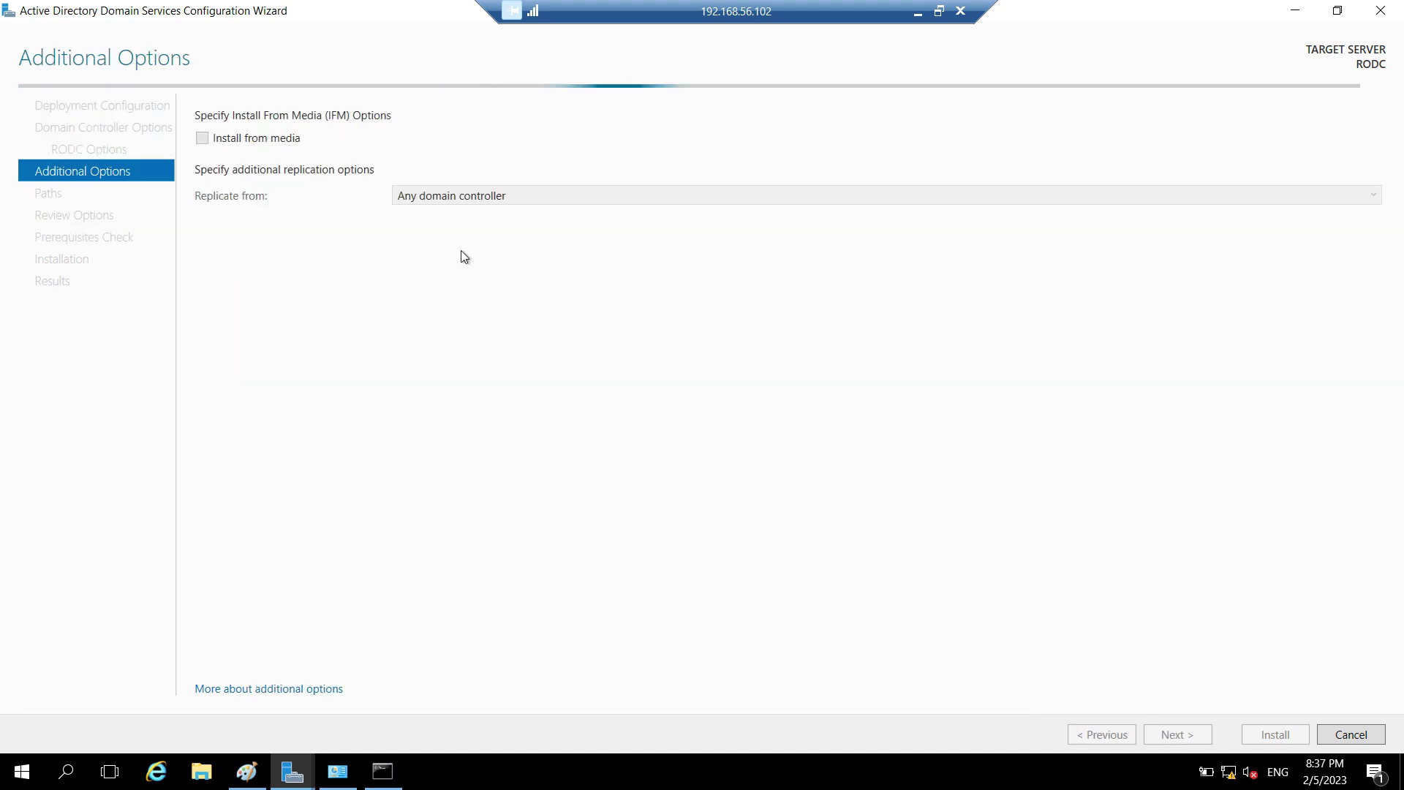
click(449, 200)
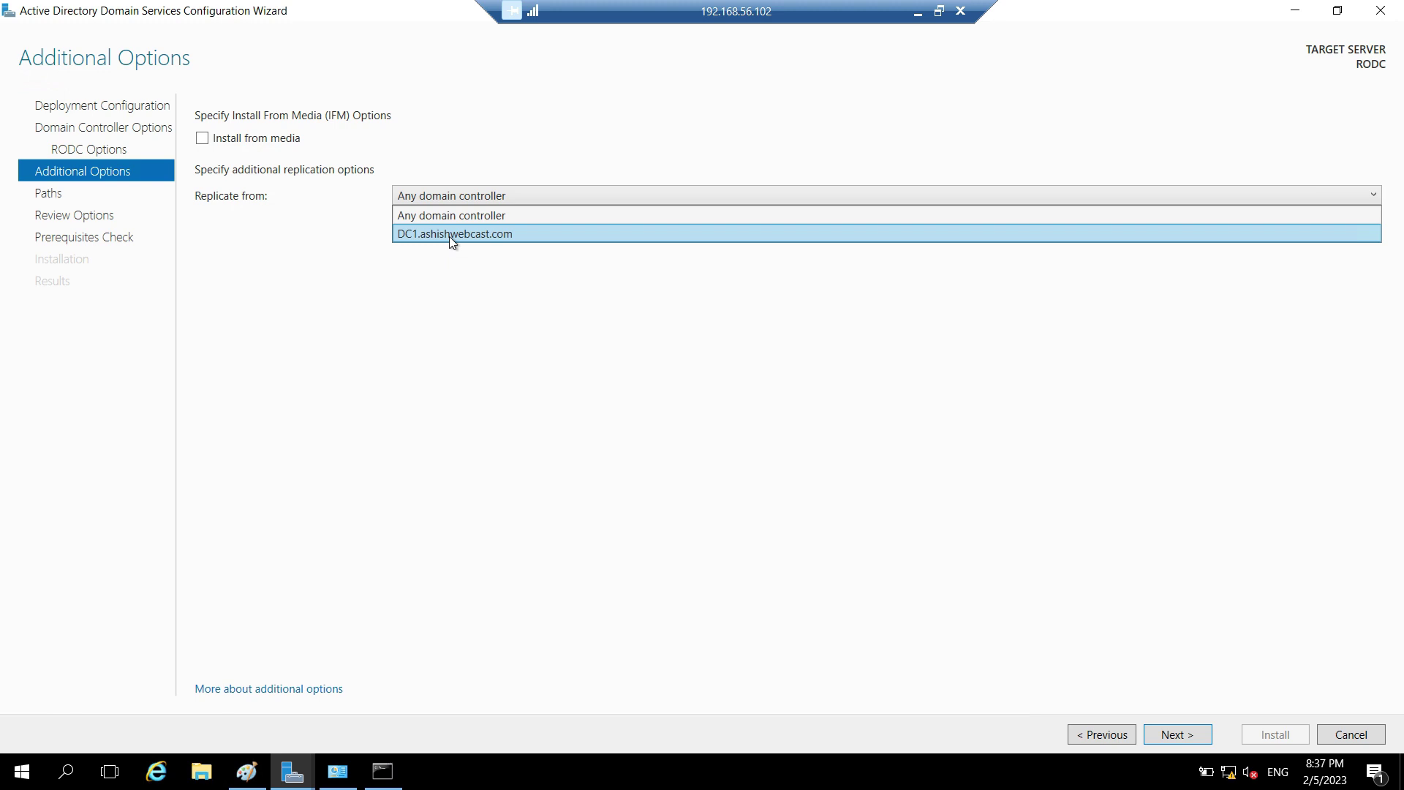
click(449, 234)
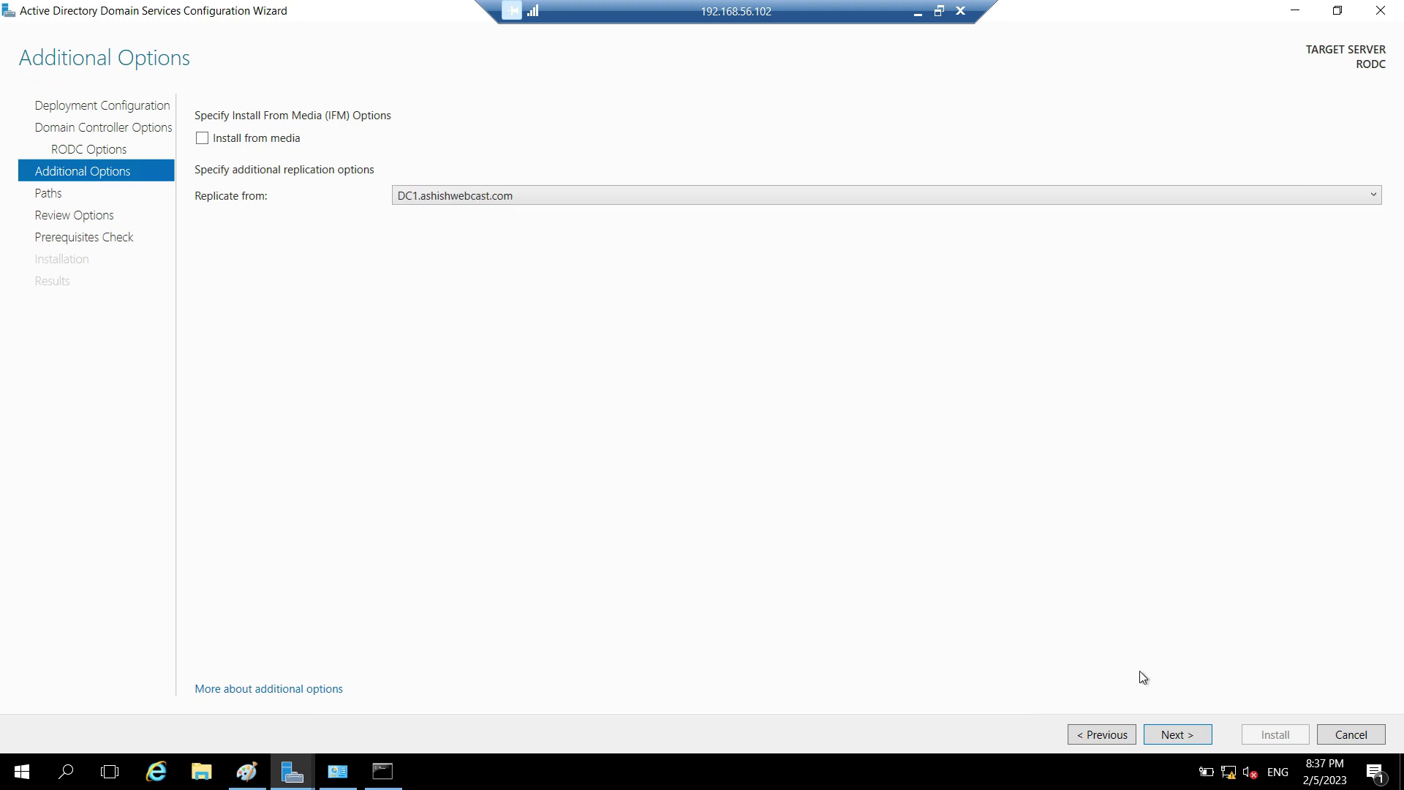
click(1173, 737)
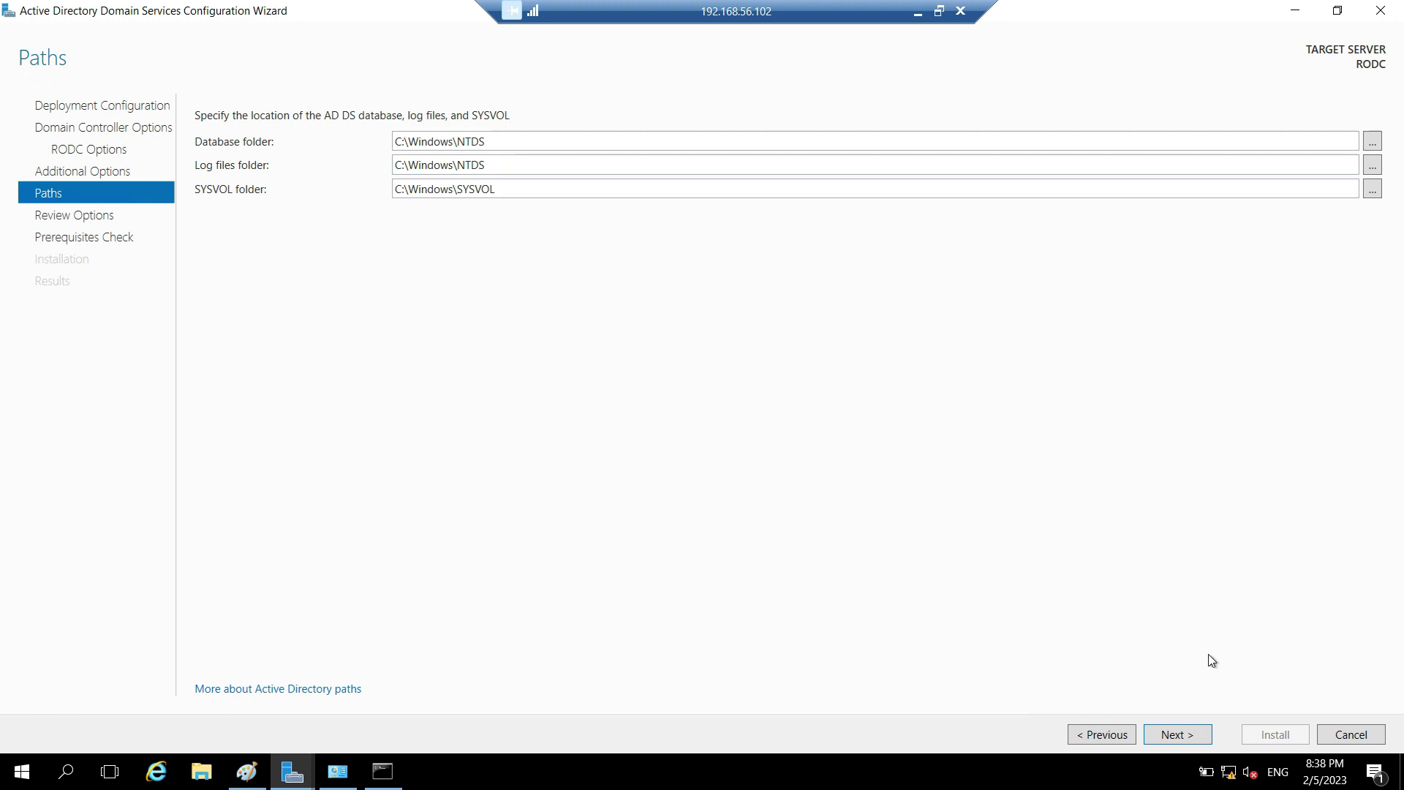
Accept the default paths, pass the prerequisites check and install the read-only domain controller.
click(1186, 736)
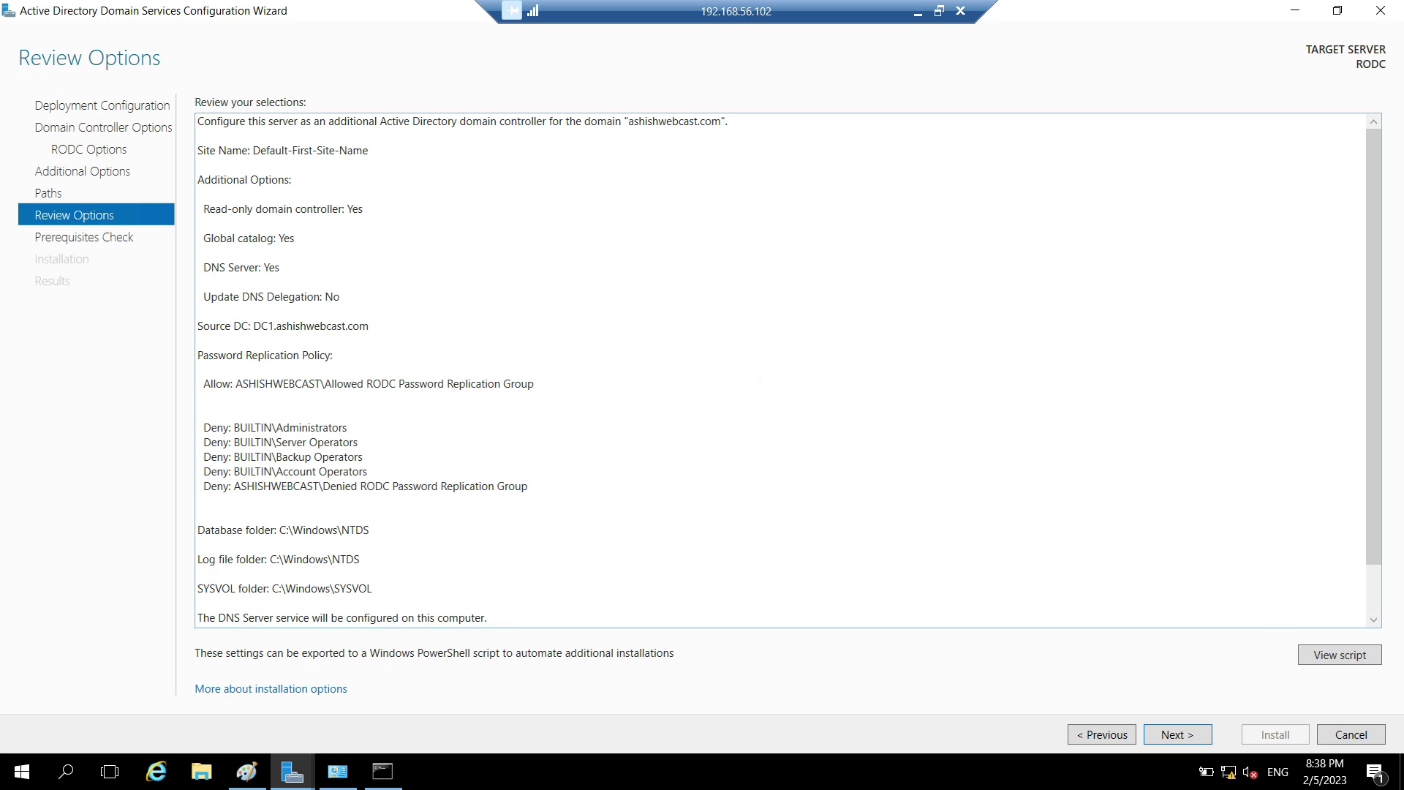
click(1183, 736)
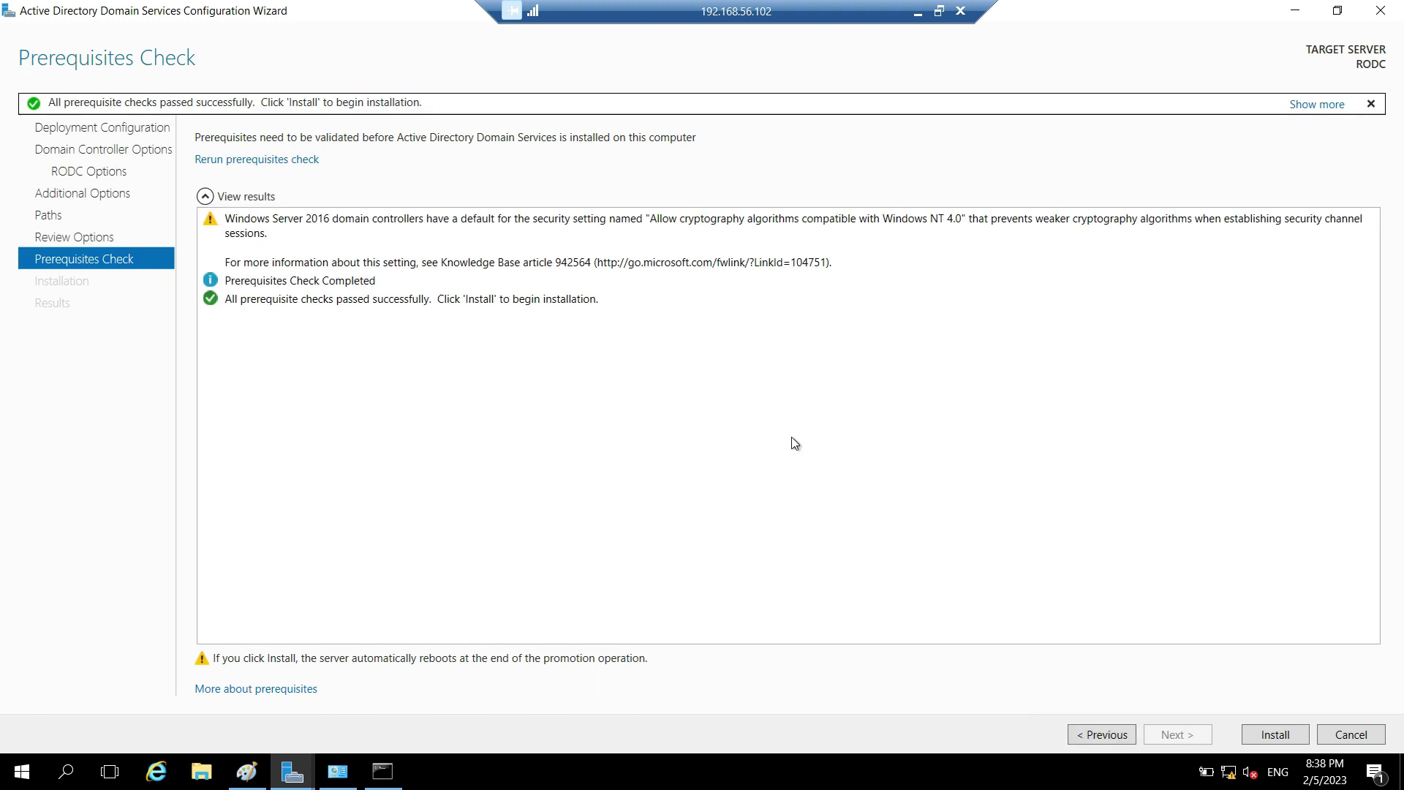
click(1280, 739)
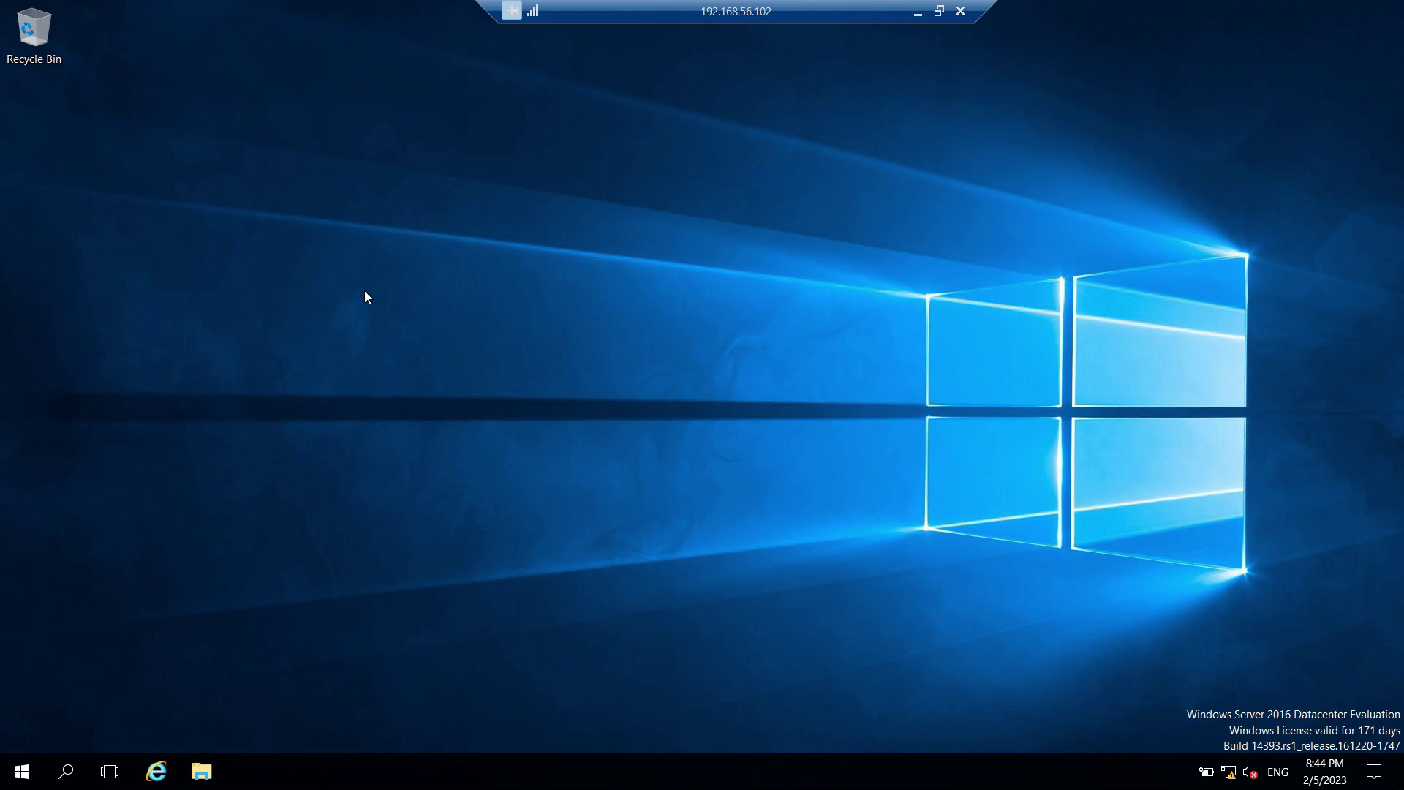
Launch an administrator Command Prompt and run whoami to confirm the RODCAdmin sign-in.
click(68, 773)
text(cmd)
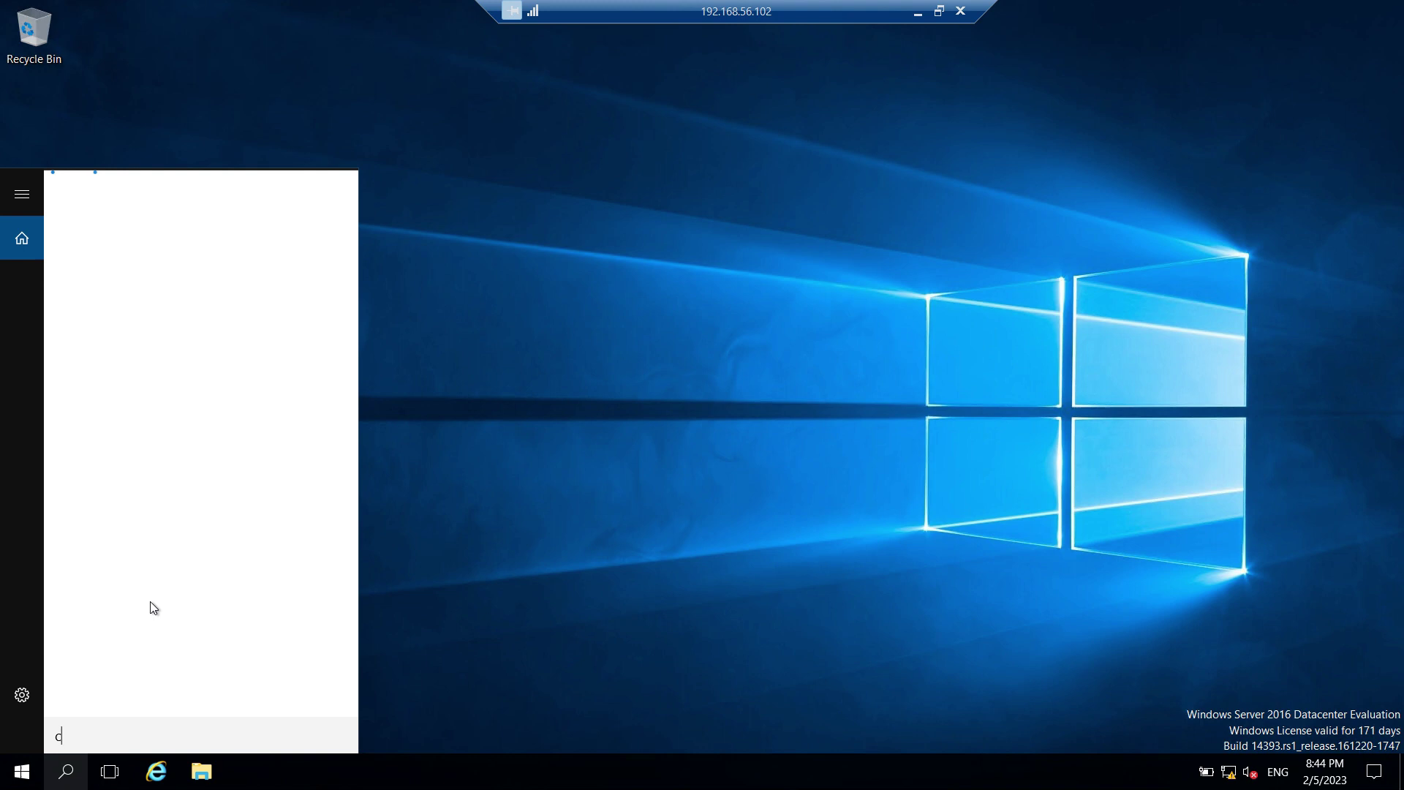
right_click(181, 245)
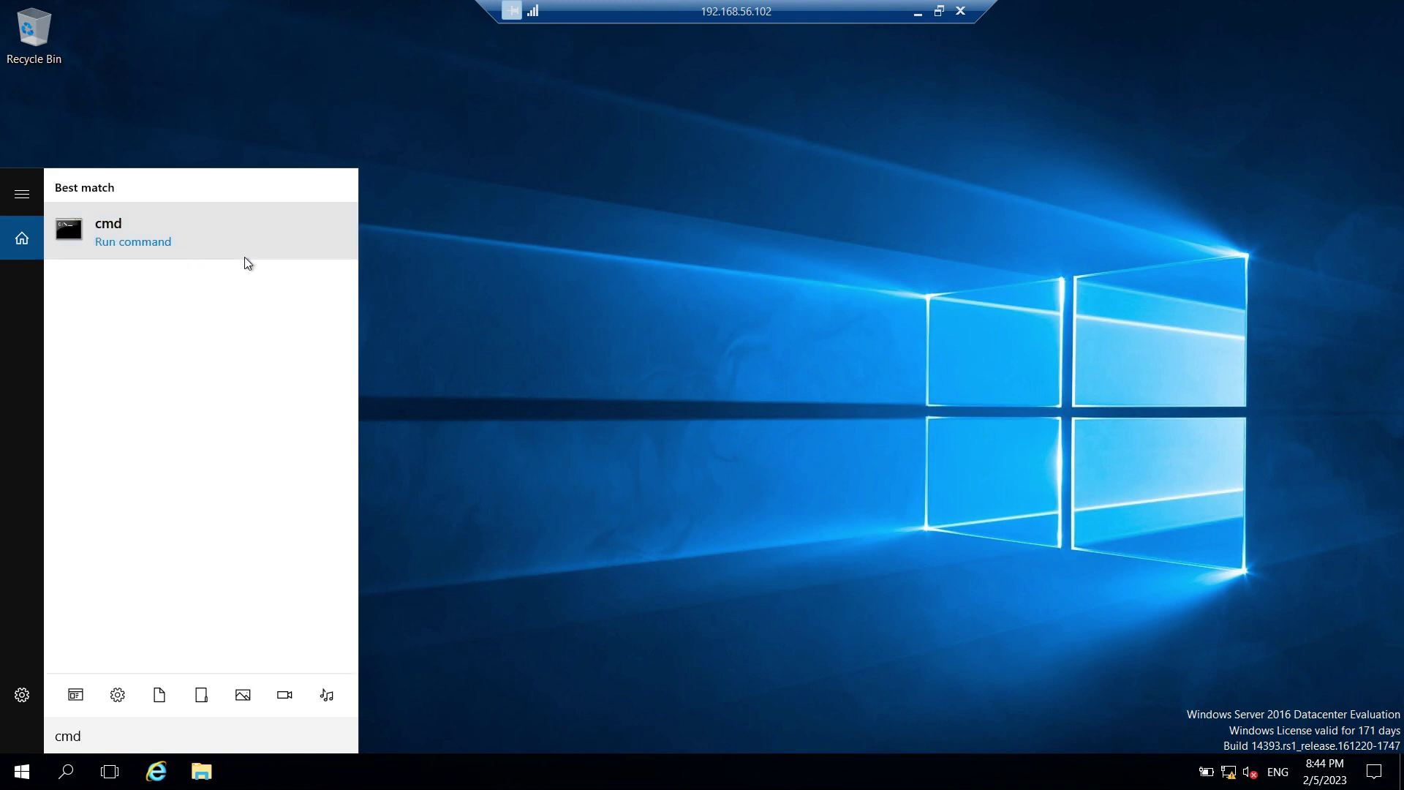
click(259, 271)
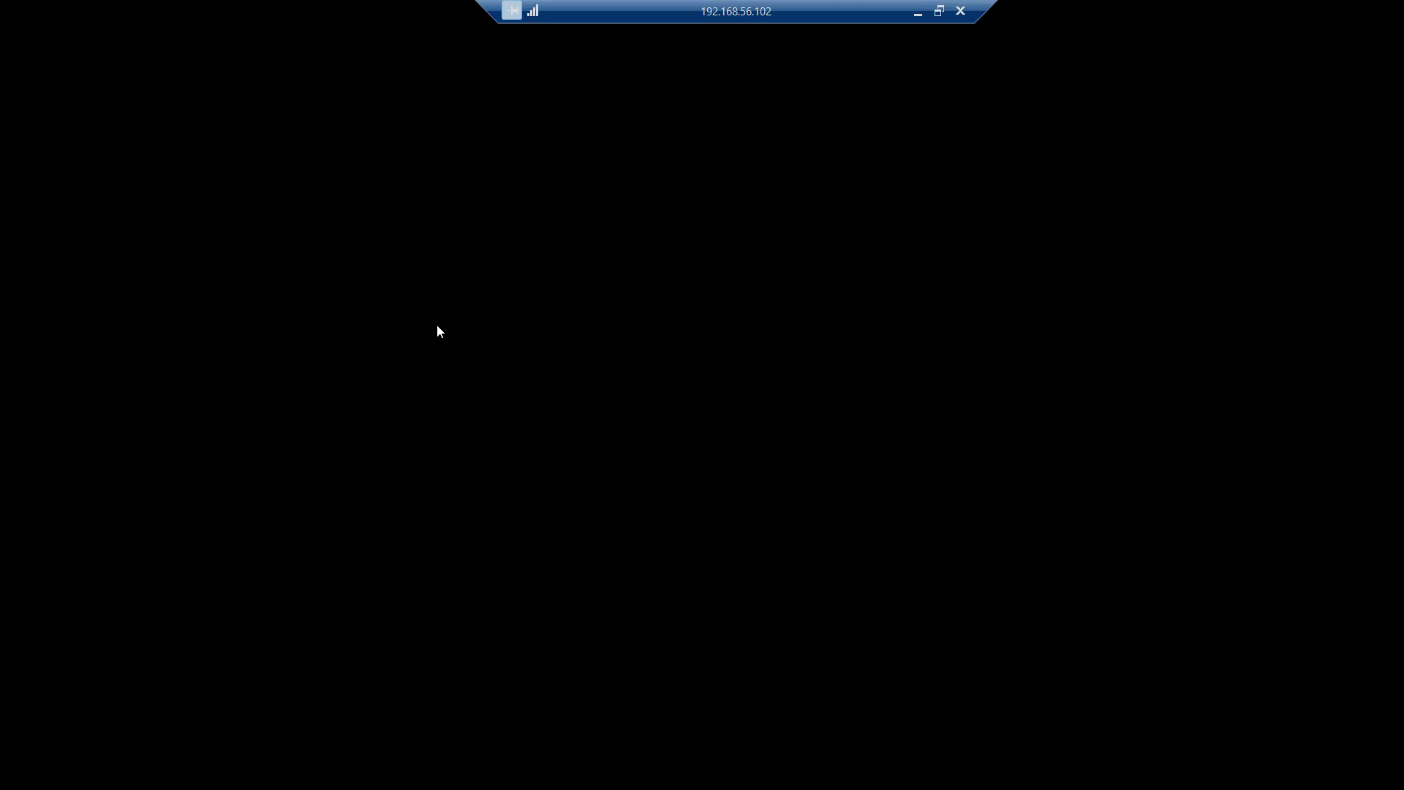
click(594, 504)
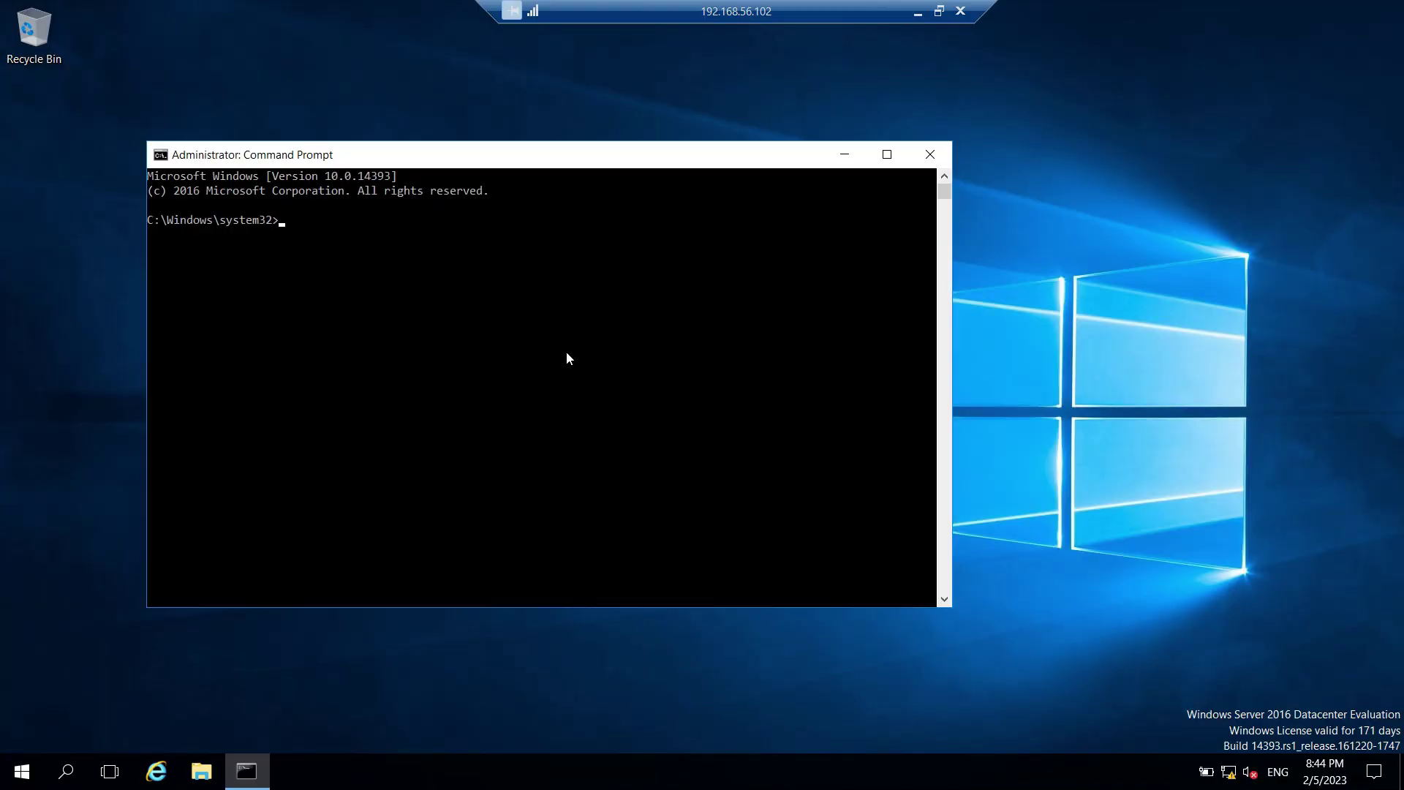
text(whoami)
key(Return)
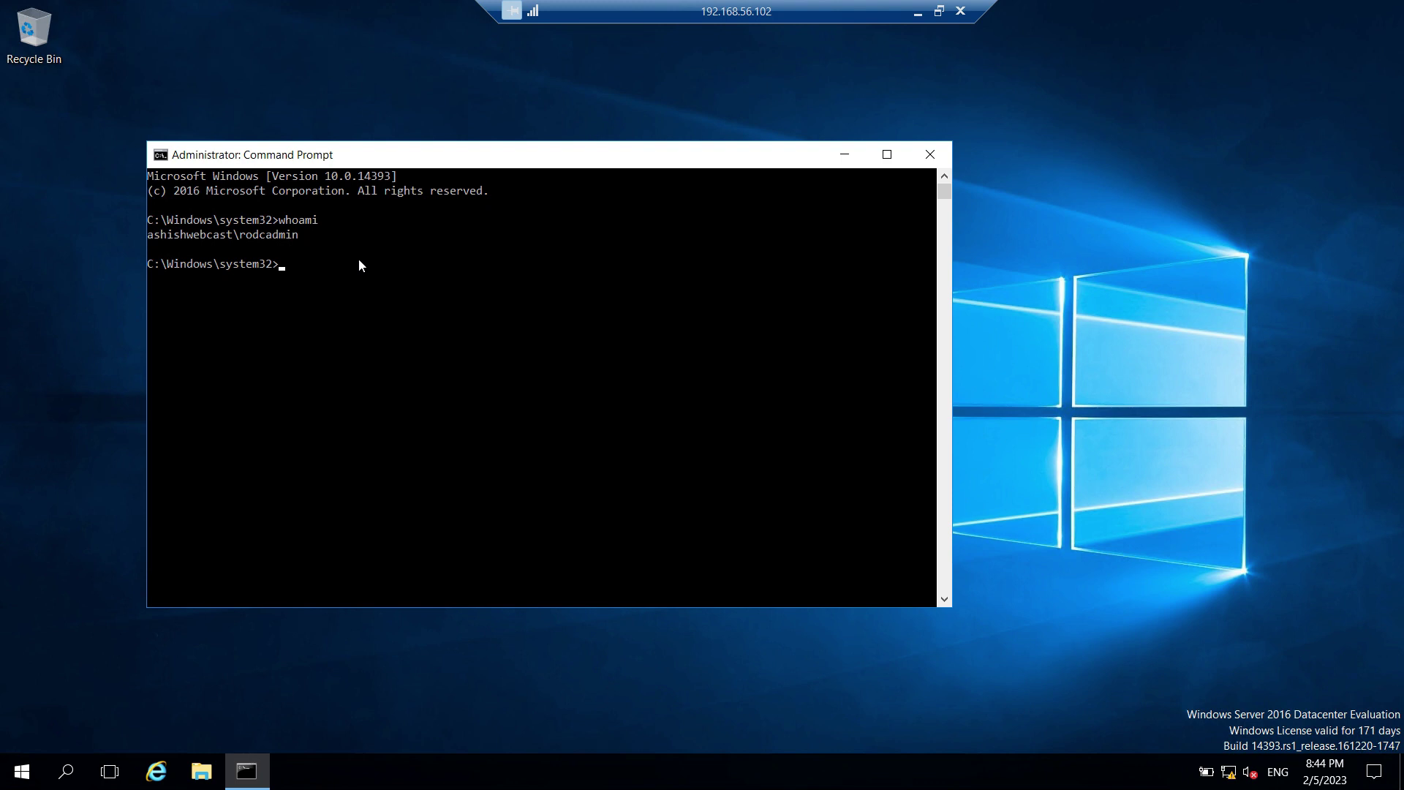
Open Active Directory Users and Computers from Server Manager's Tools menu, maximized.
click(22, 771)
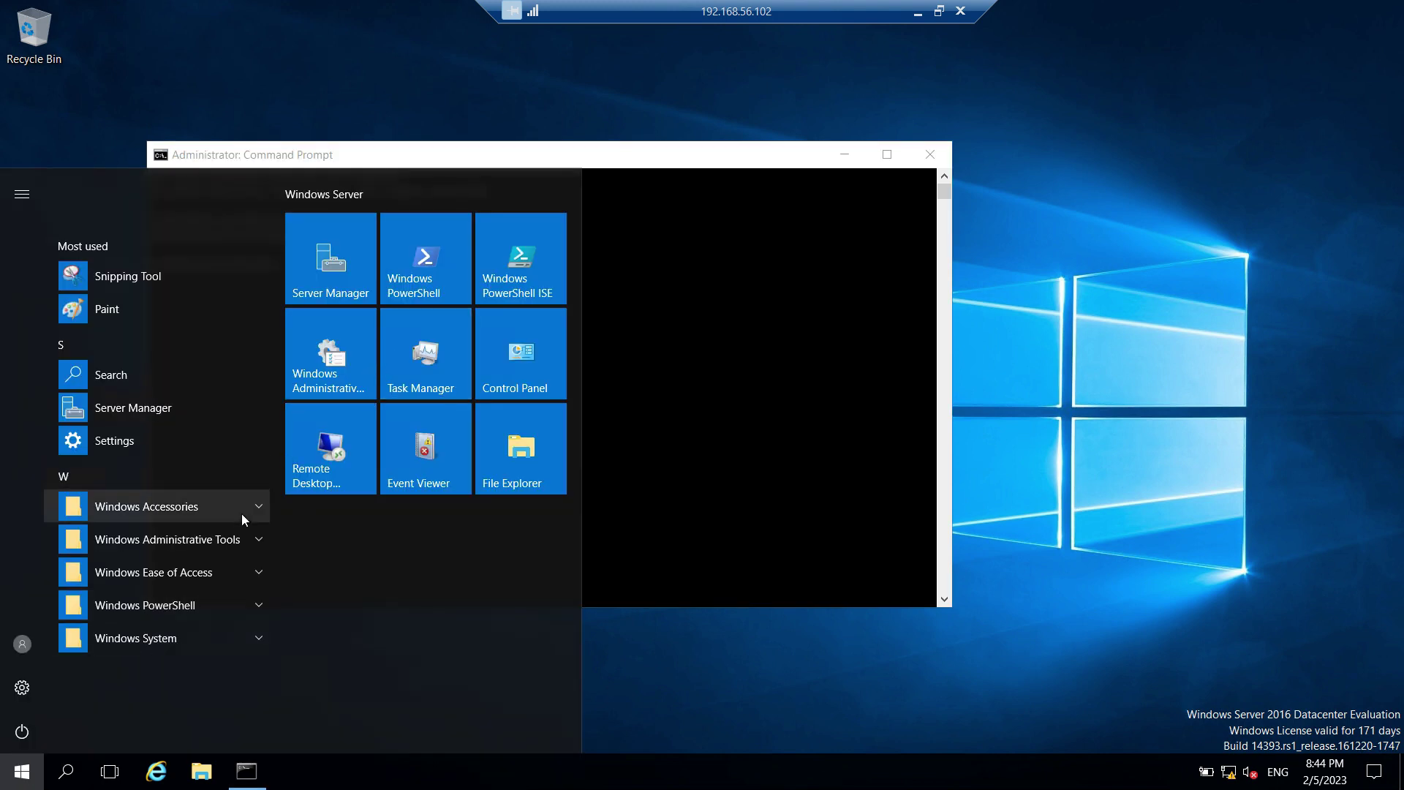
click(340, 279)
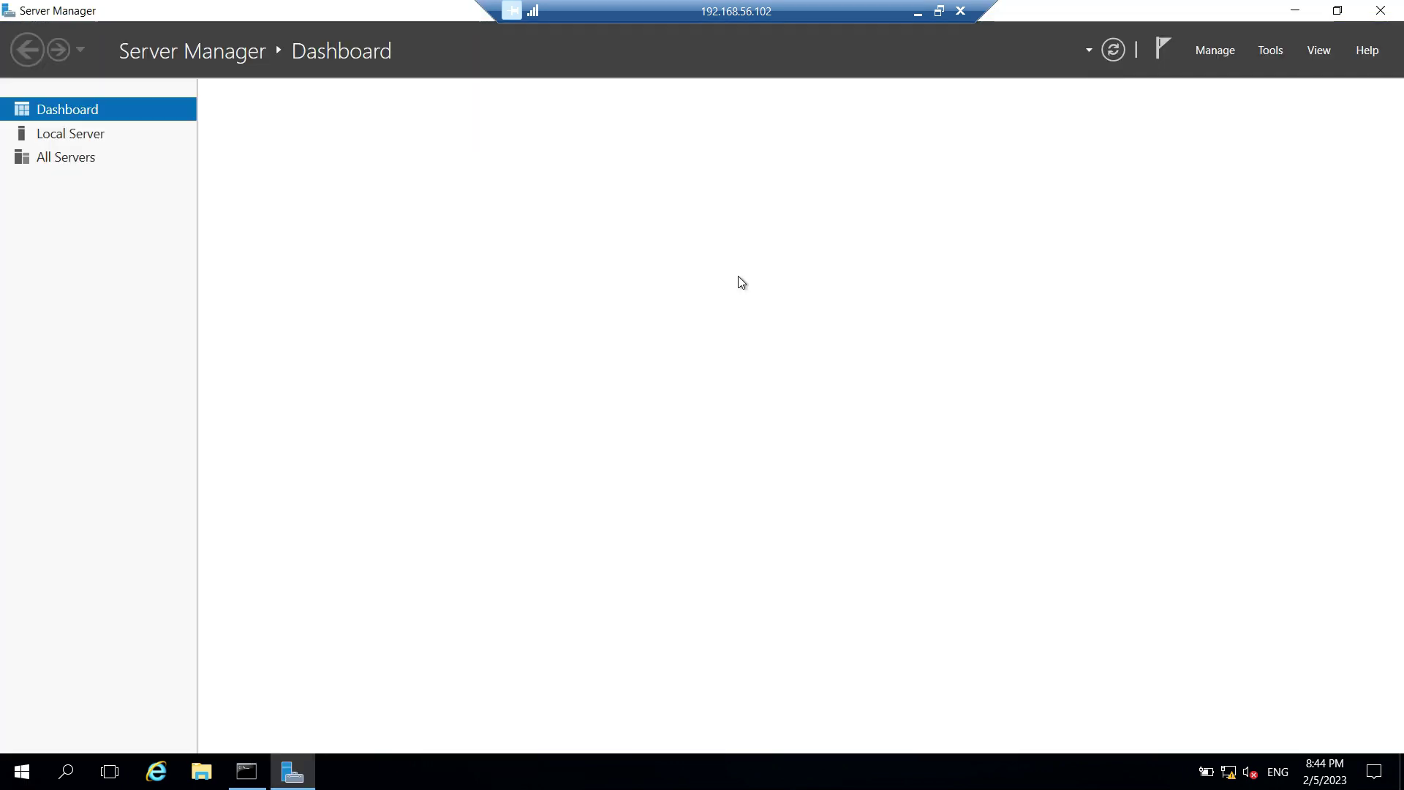
click(1273, 52)
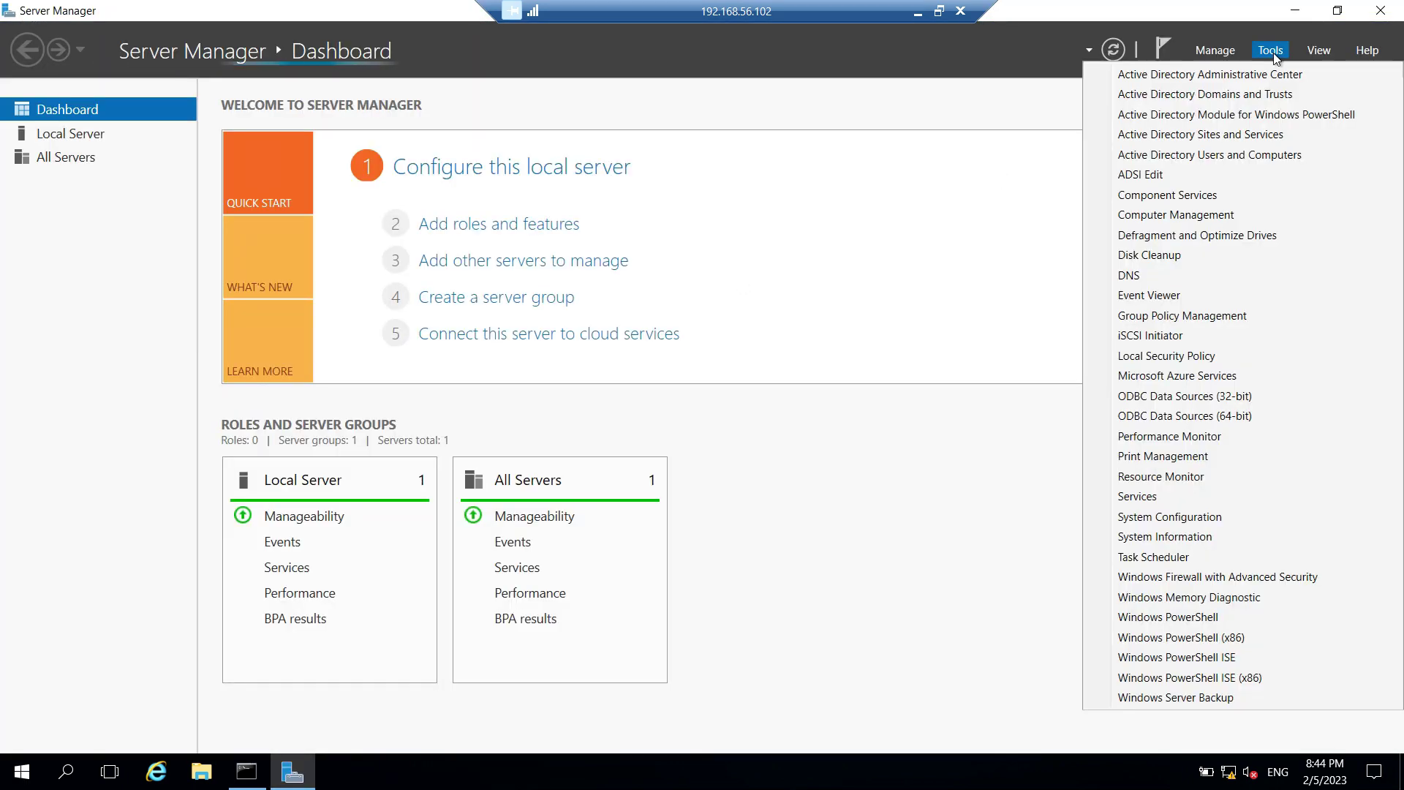
click(1178, 156)
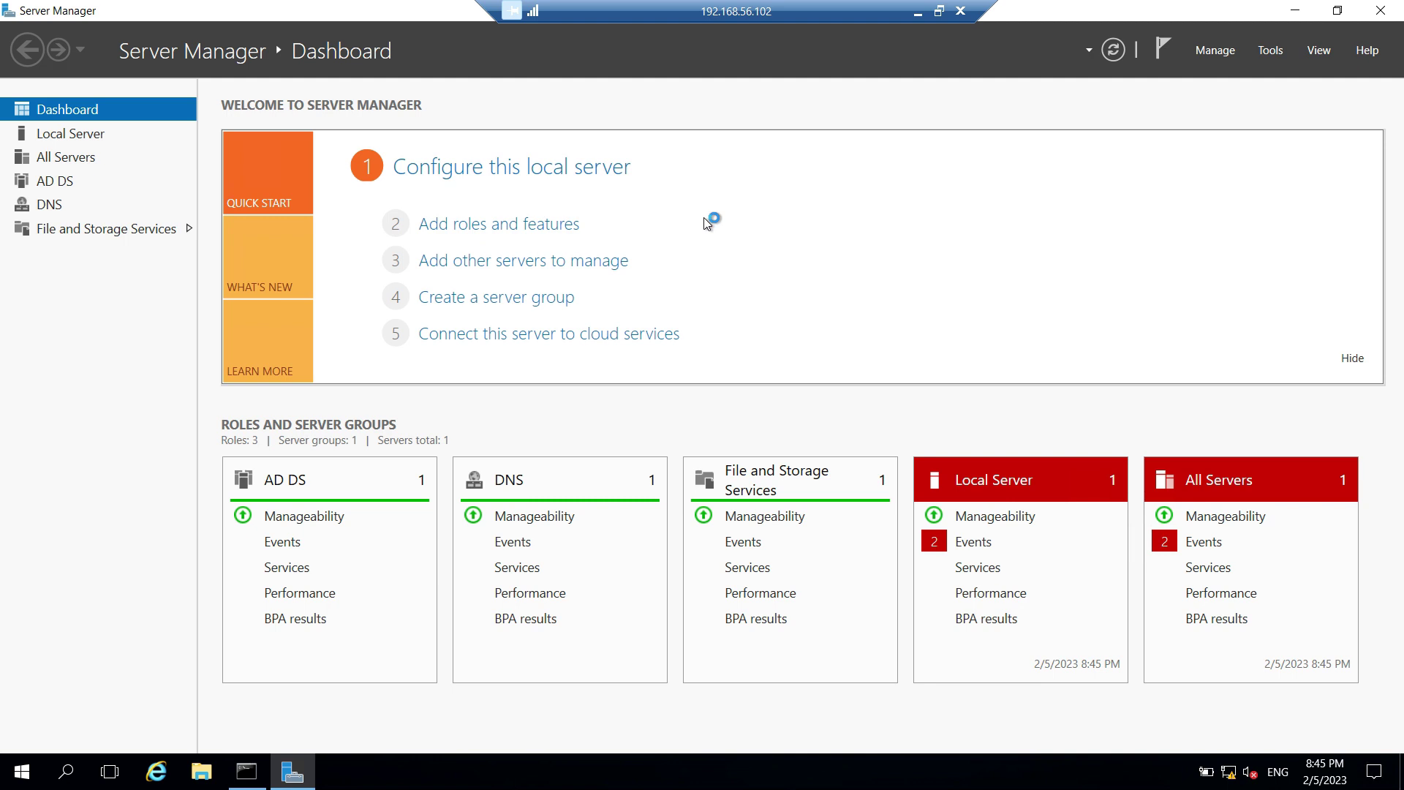
click(717, 91)
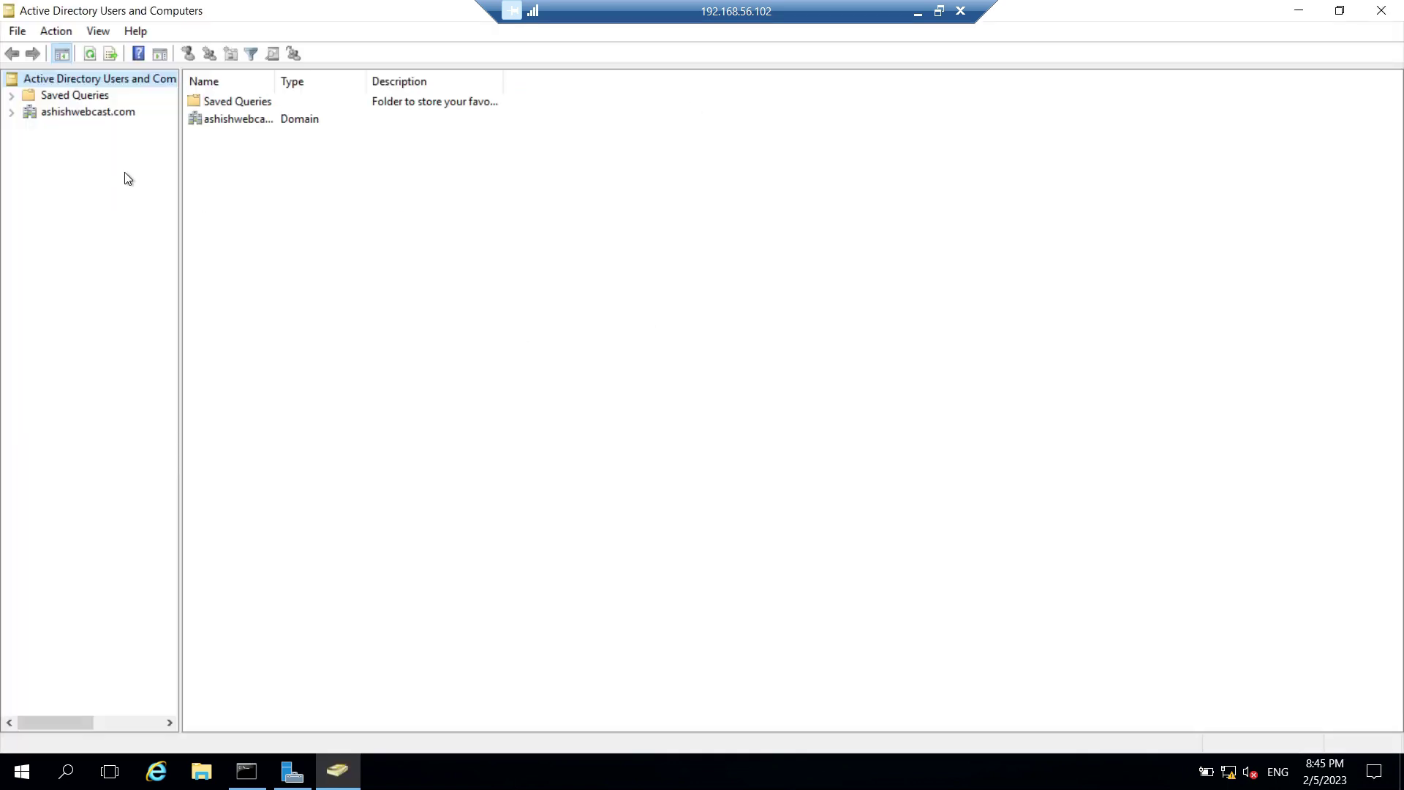
List the Domain Controllers container and widen the DC Type and Site columns.
click(11, 112)
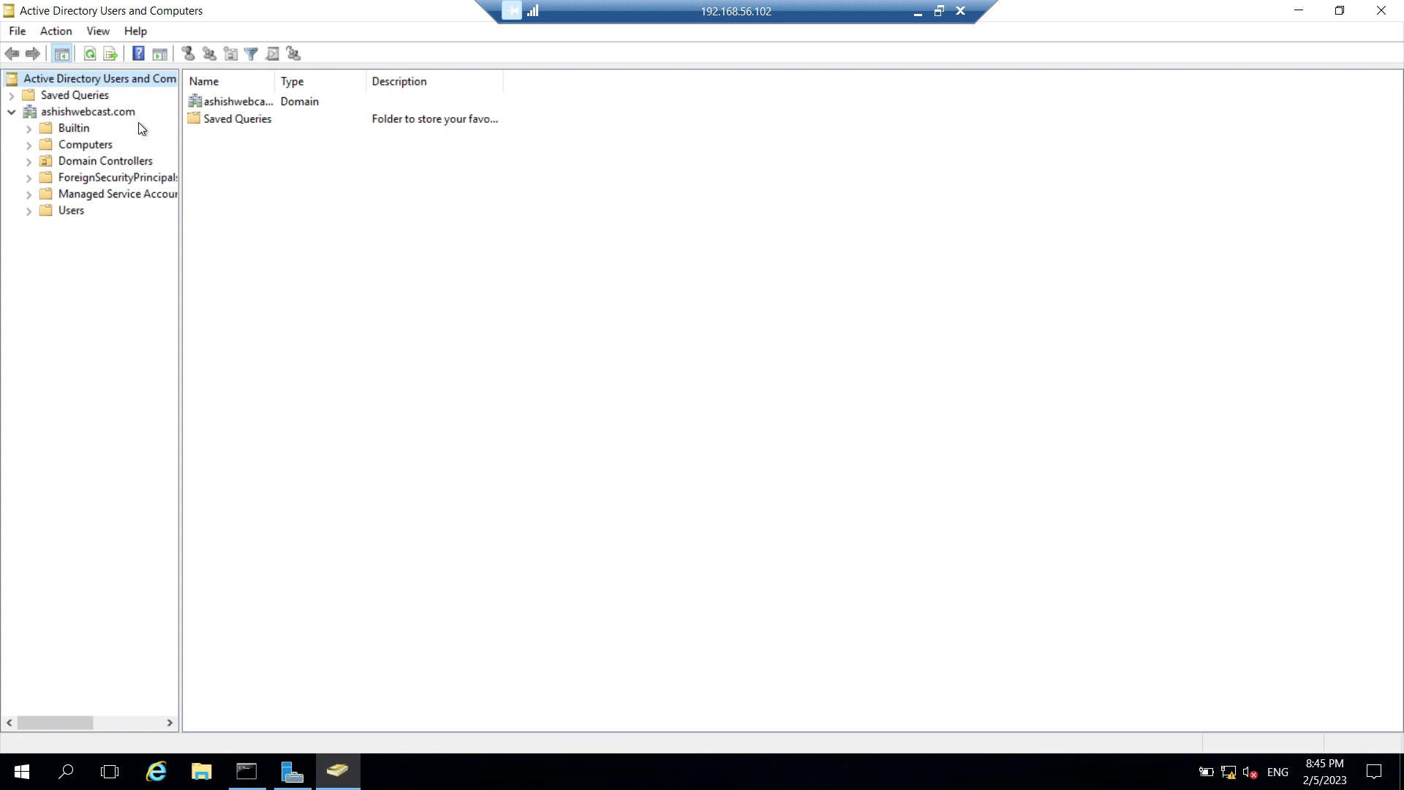
click(50, 162)
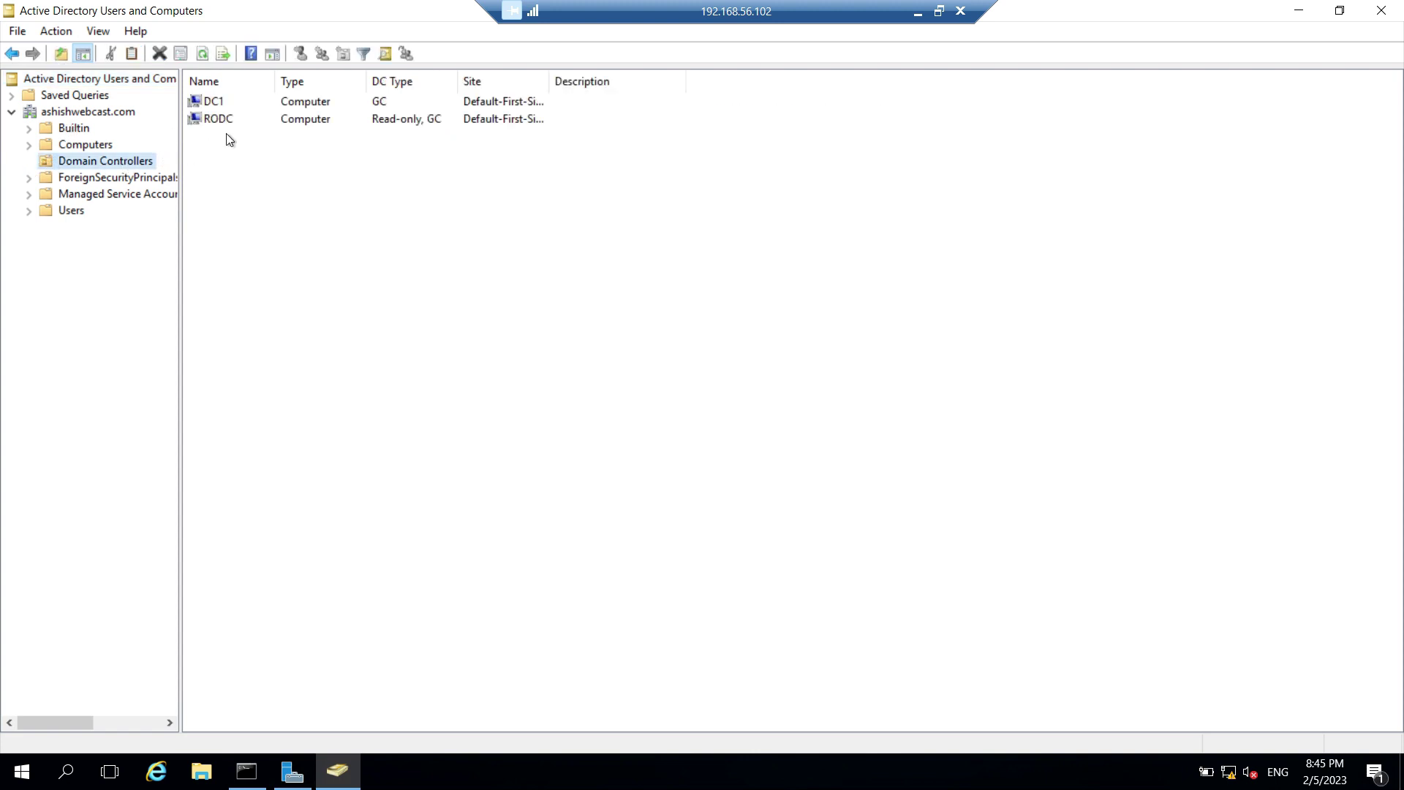
drag(460, 80, 506, 82)
double_click(596, 81)
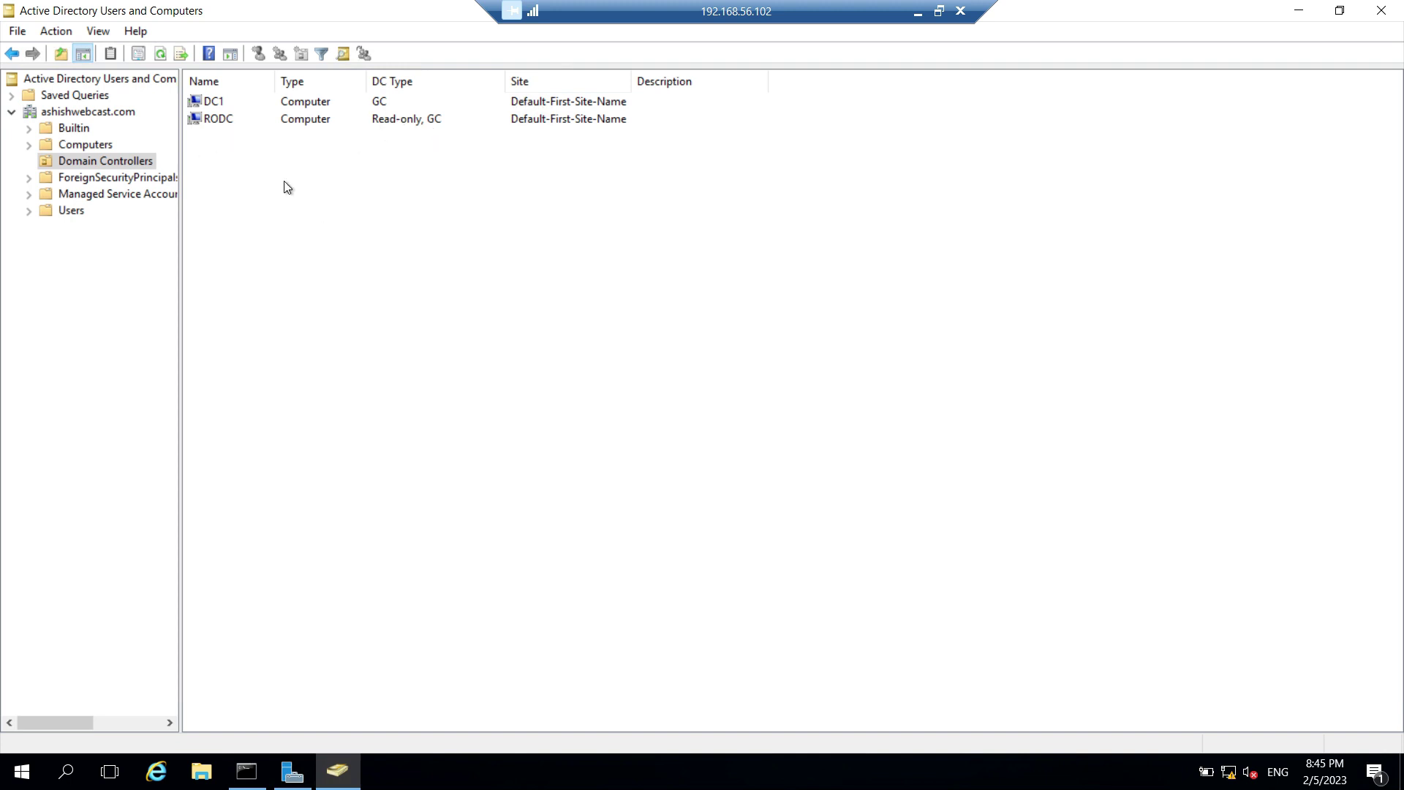
drag(180, 217, 401, 217)
Connect the console to RODC and acknowledge the read-only warning.
right_click(180, 81)
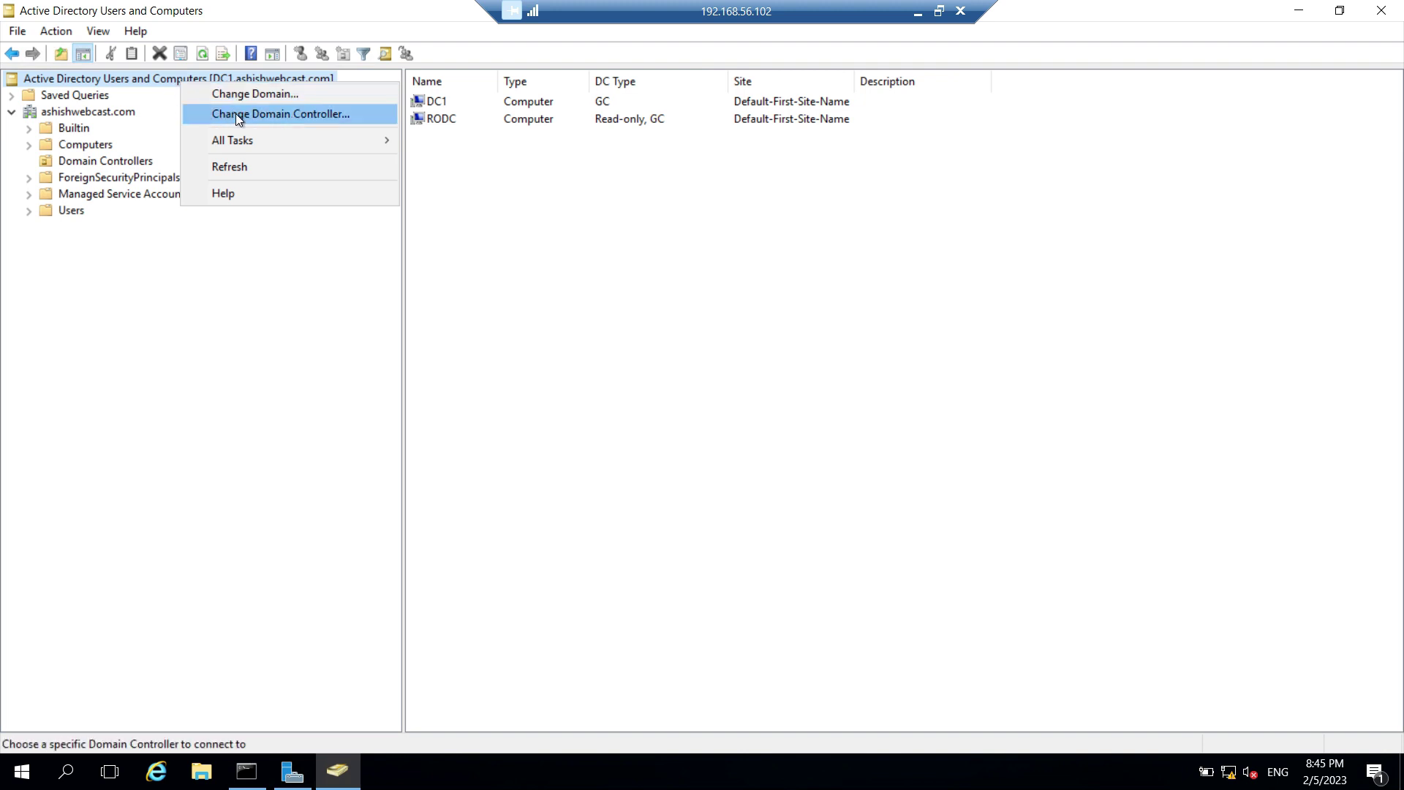
click(236, 114)
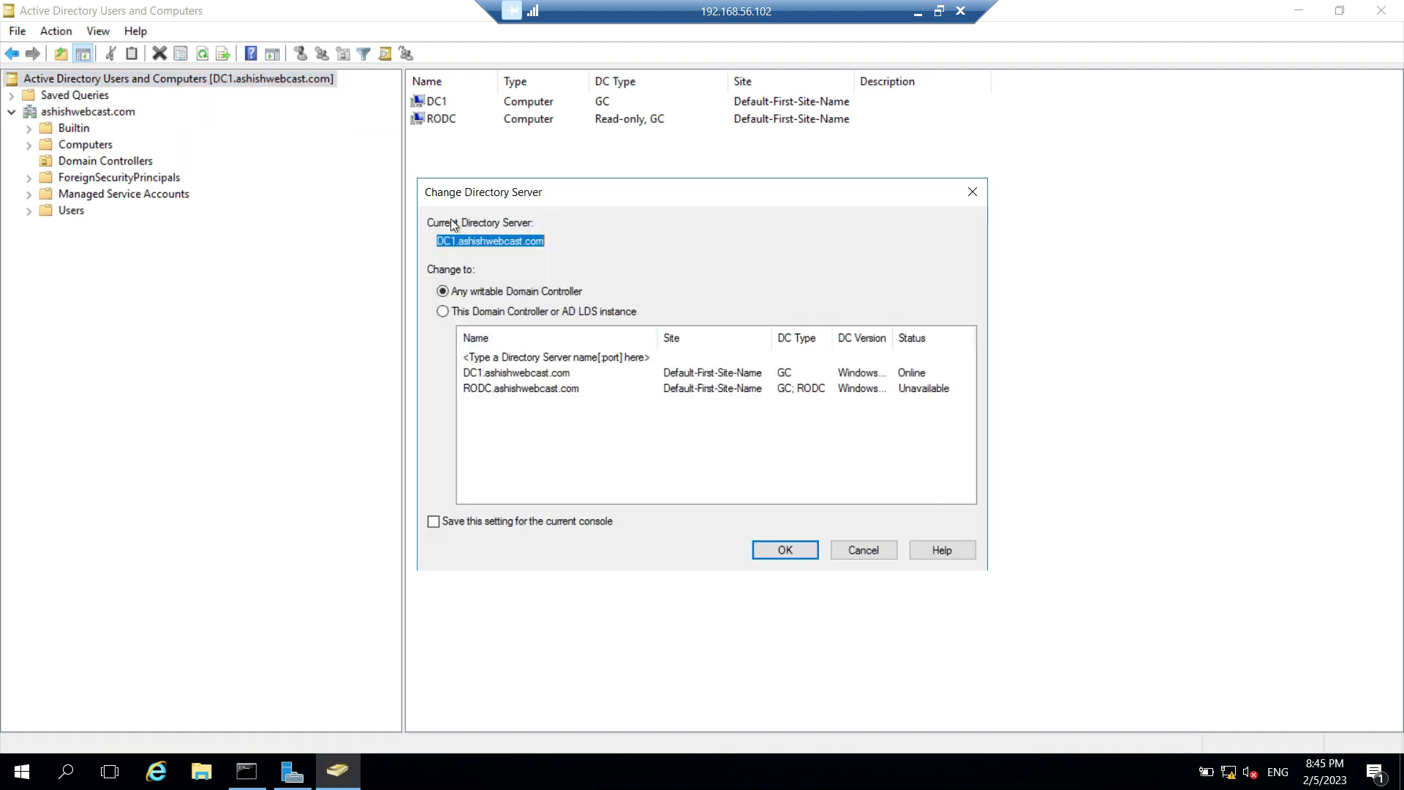
click(487, 391)
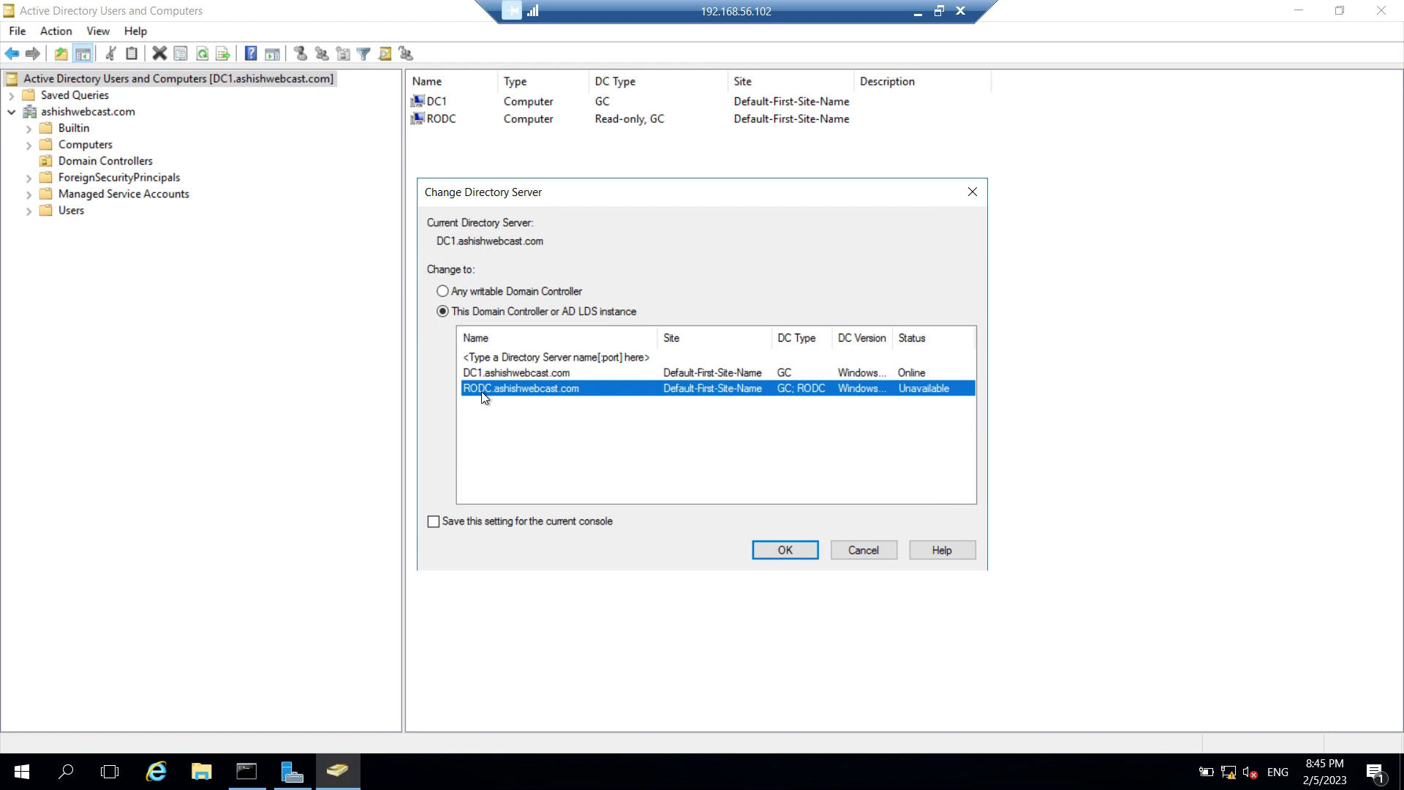
click(784, 550)
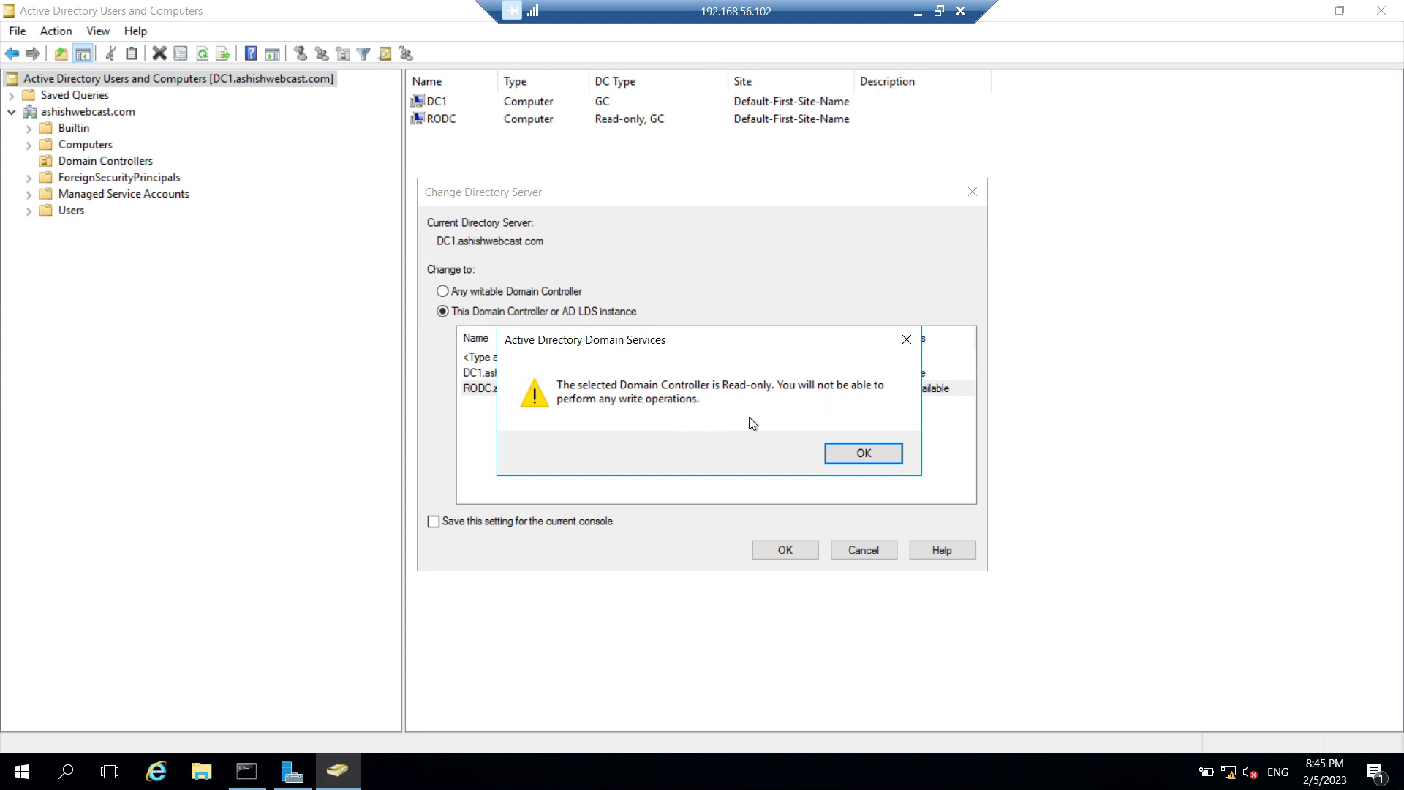
click(845, 452)
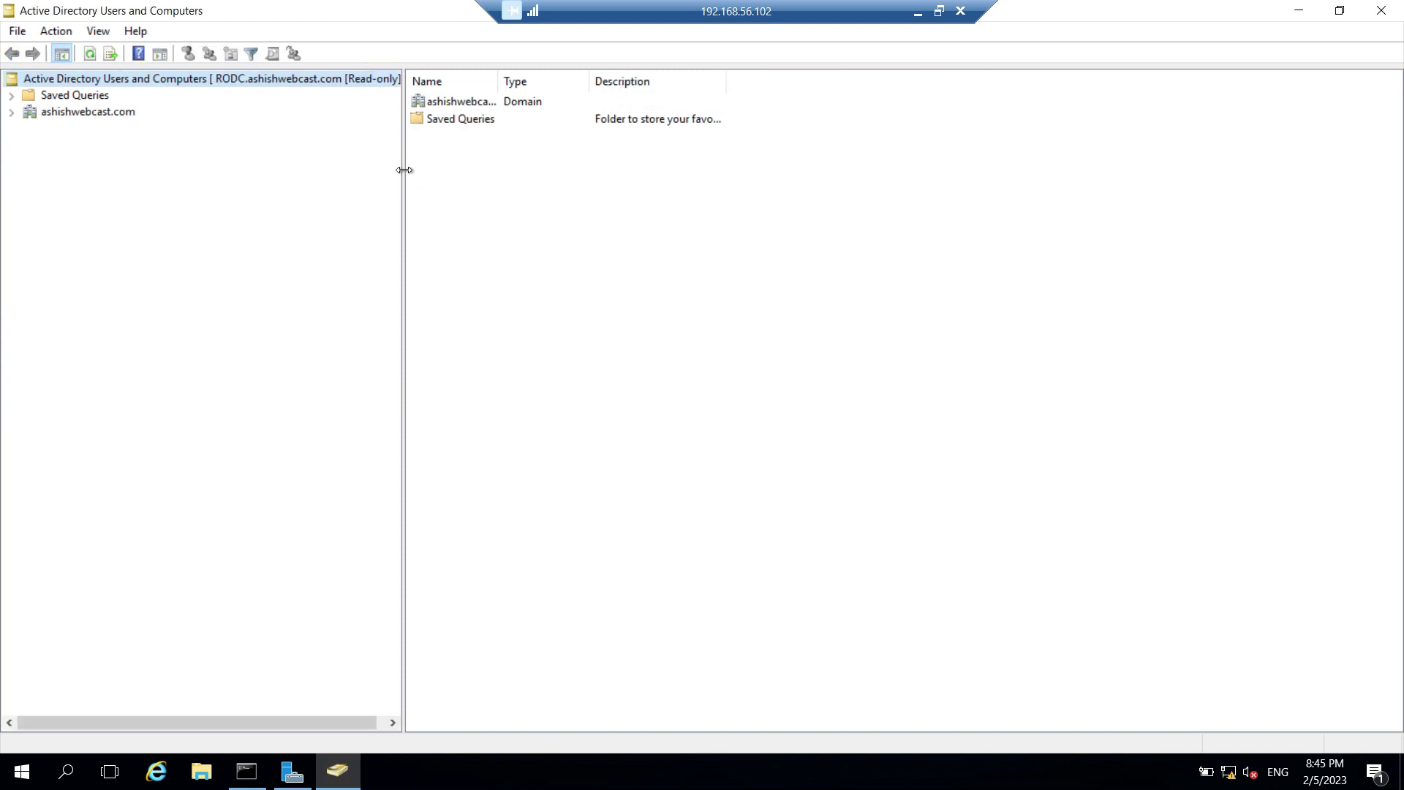
Show the accounts and groups in ashishwebcast.com's Users container.
drag(403, 169, 441, 146)
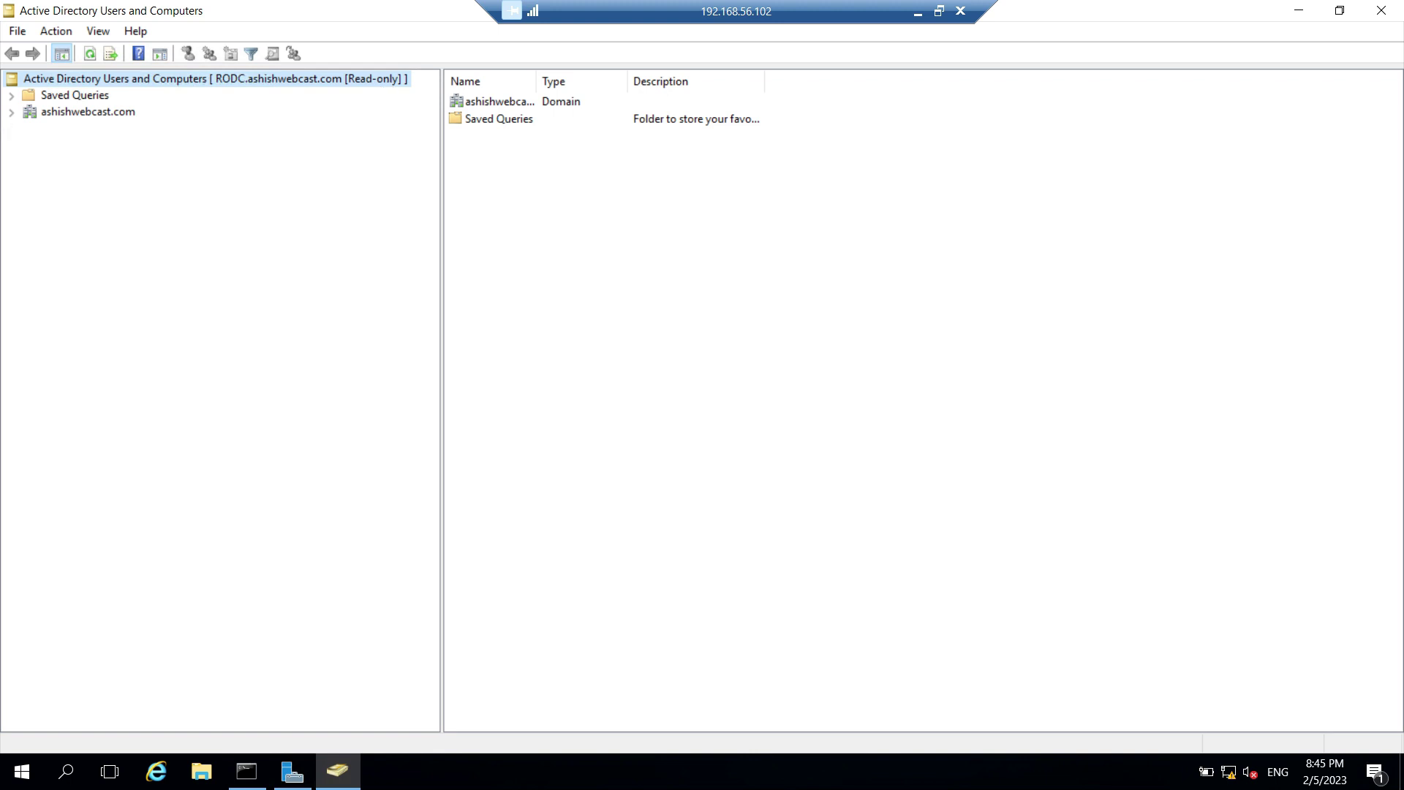
click(11, 112)
click(30, 213)
click(71, 212)
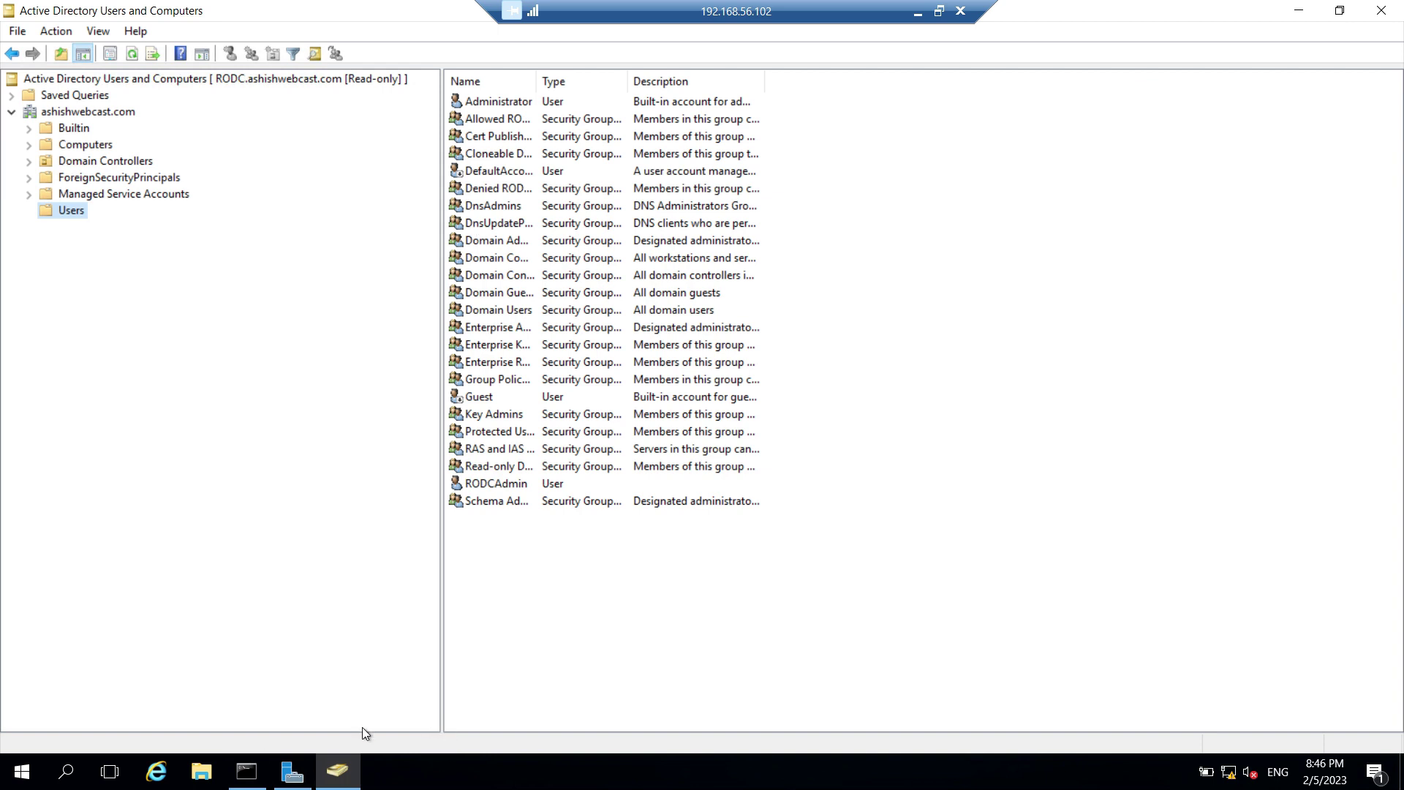
Return to the Administrator Command Prompt and enter dnsmgmt.
click(246, 772)
click(491, 323)
text(dnsmgmt)
Browse RODC's ashishwebcast.com forward lookup zone in DNS Manager and confirm New Host is disabled.
key(Return)
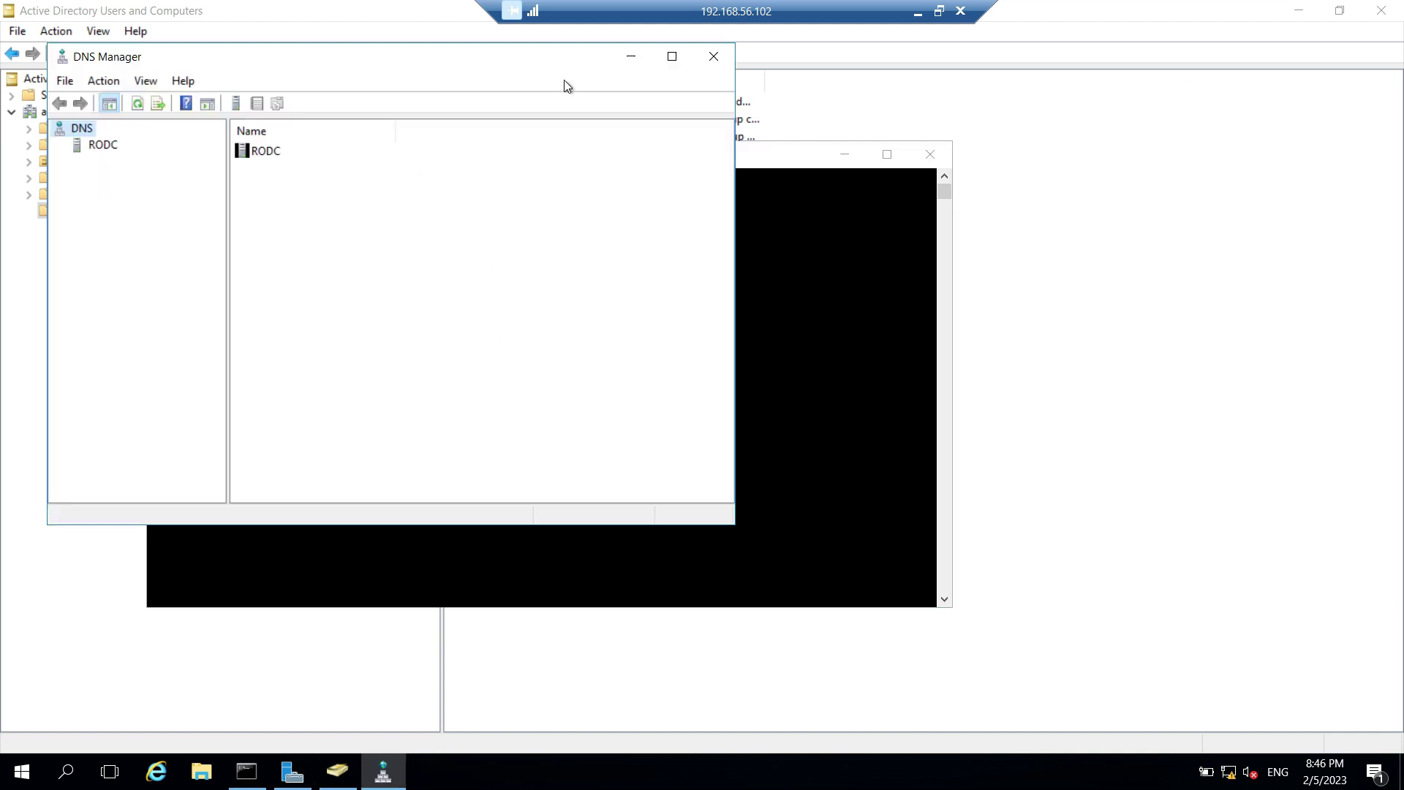
click(672, 57)
double_click(42, 102)
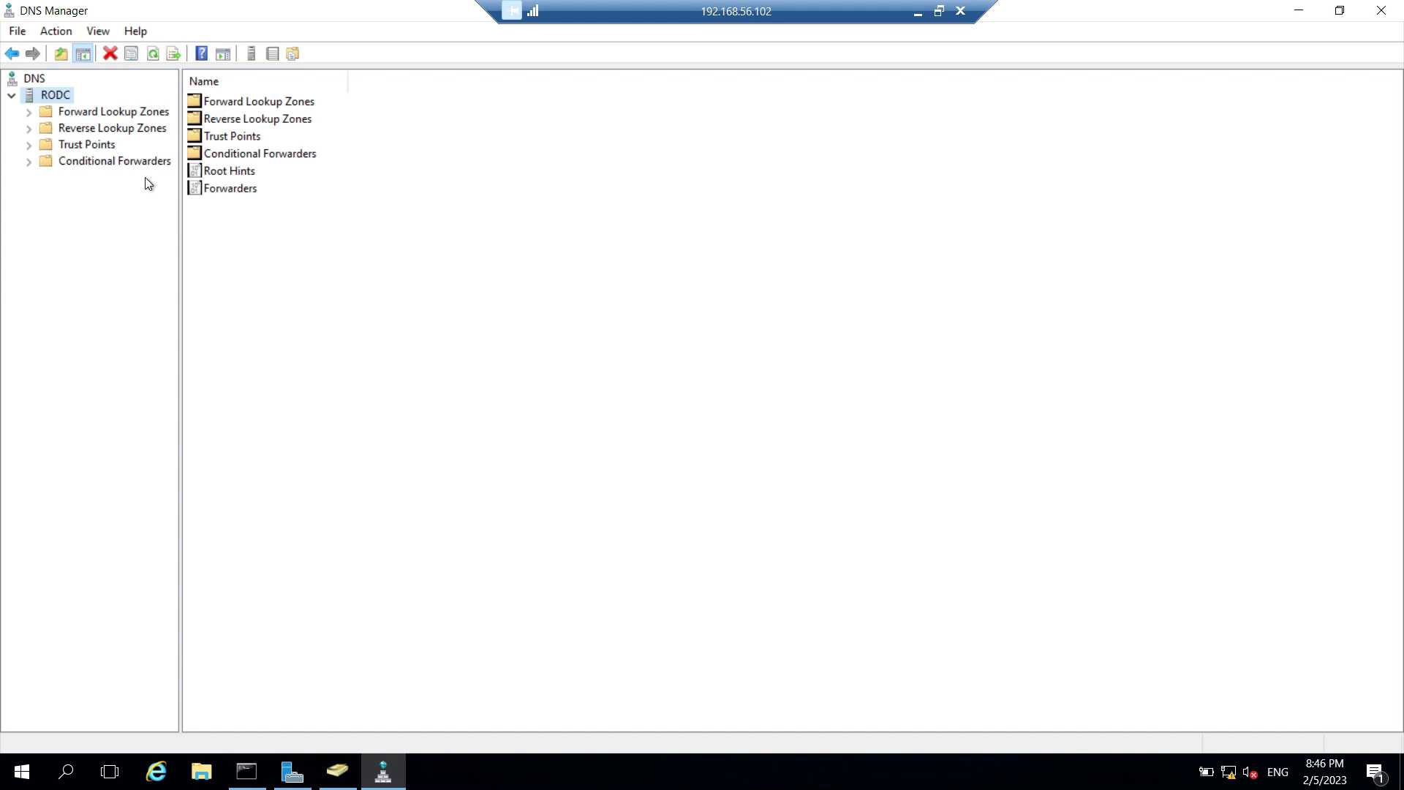
double_click(34, 117)
drag(180, 173, 356, 176)
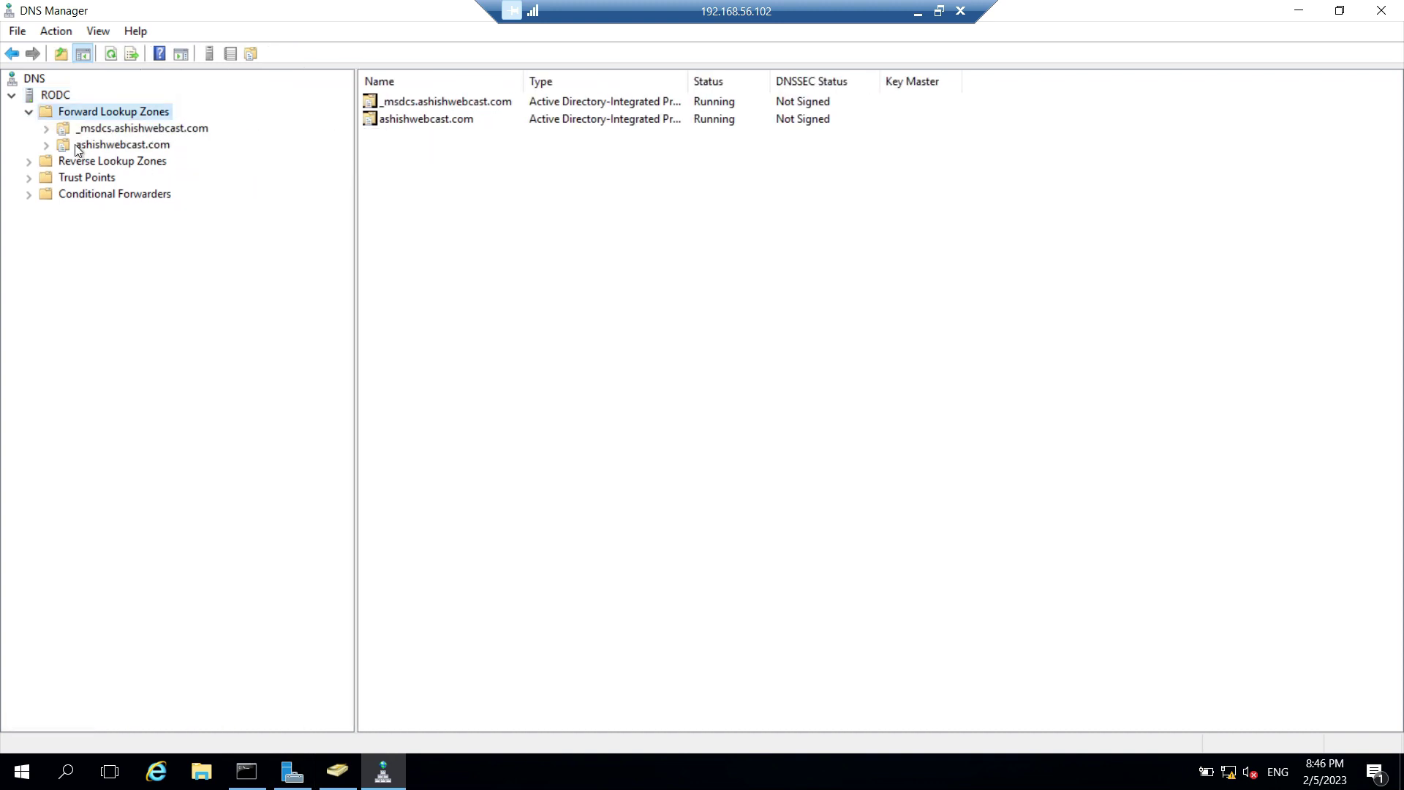
click(46, 147)
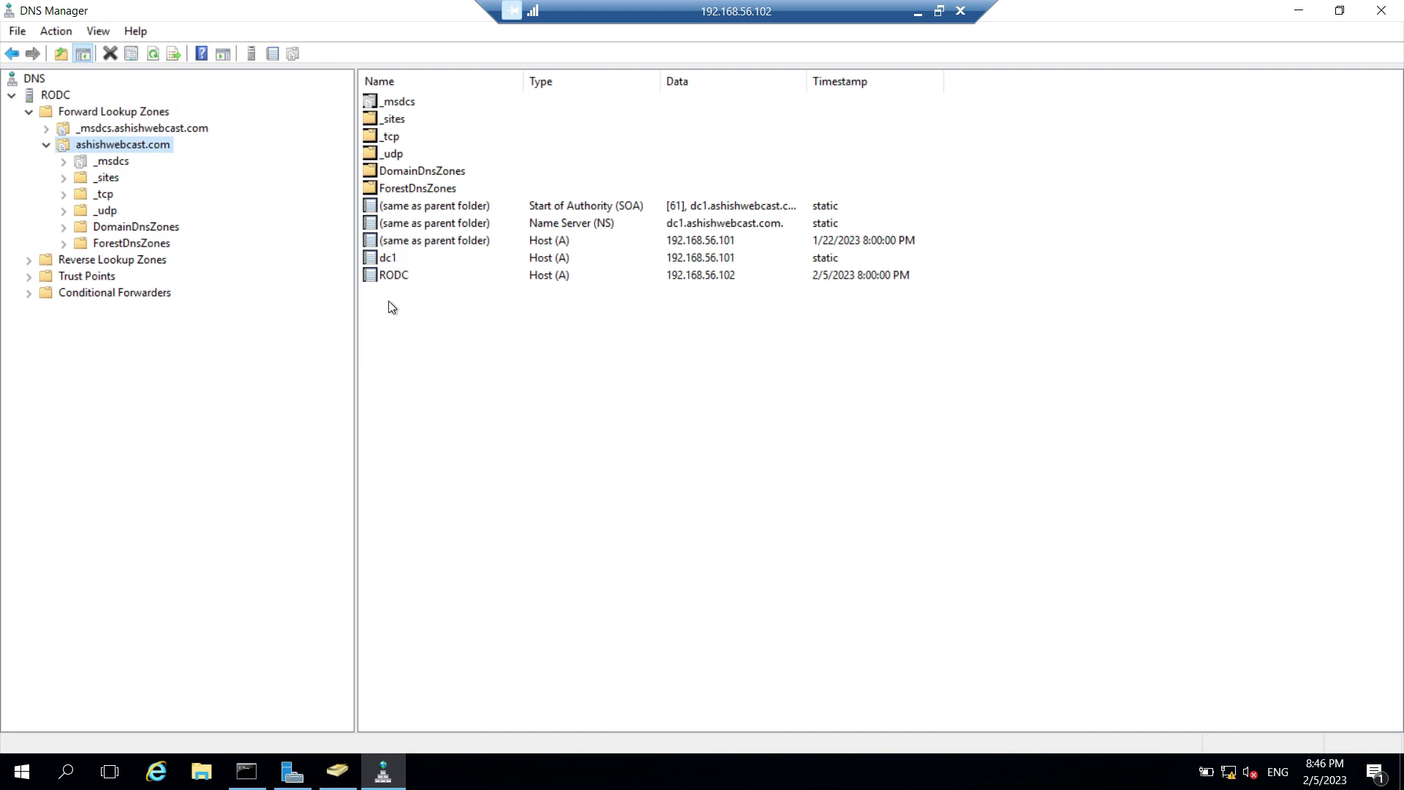
right_click(420, 326)
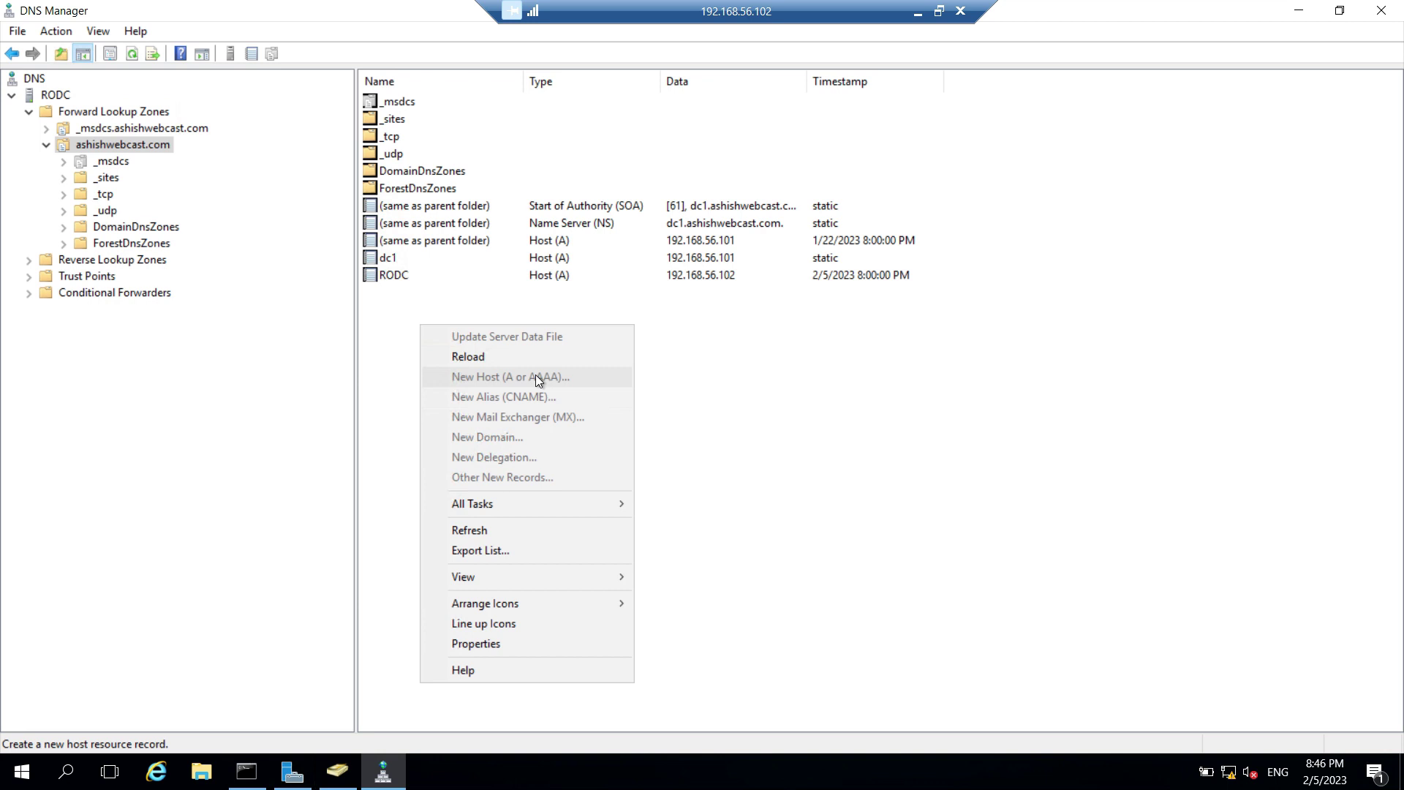
click(792, 396)
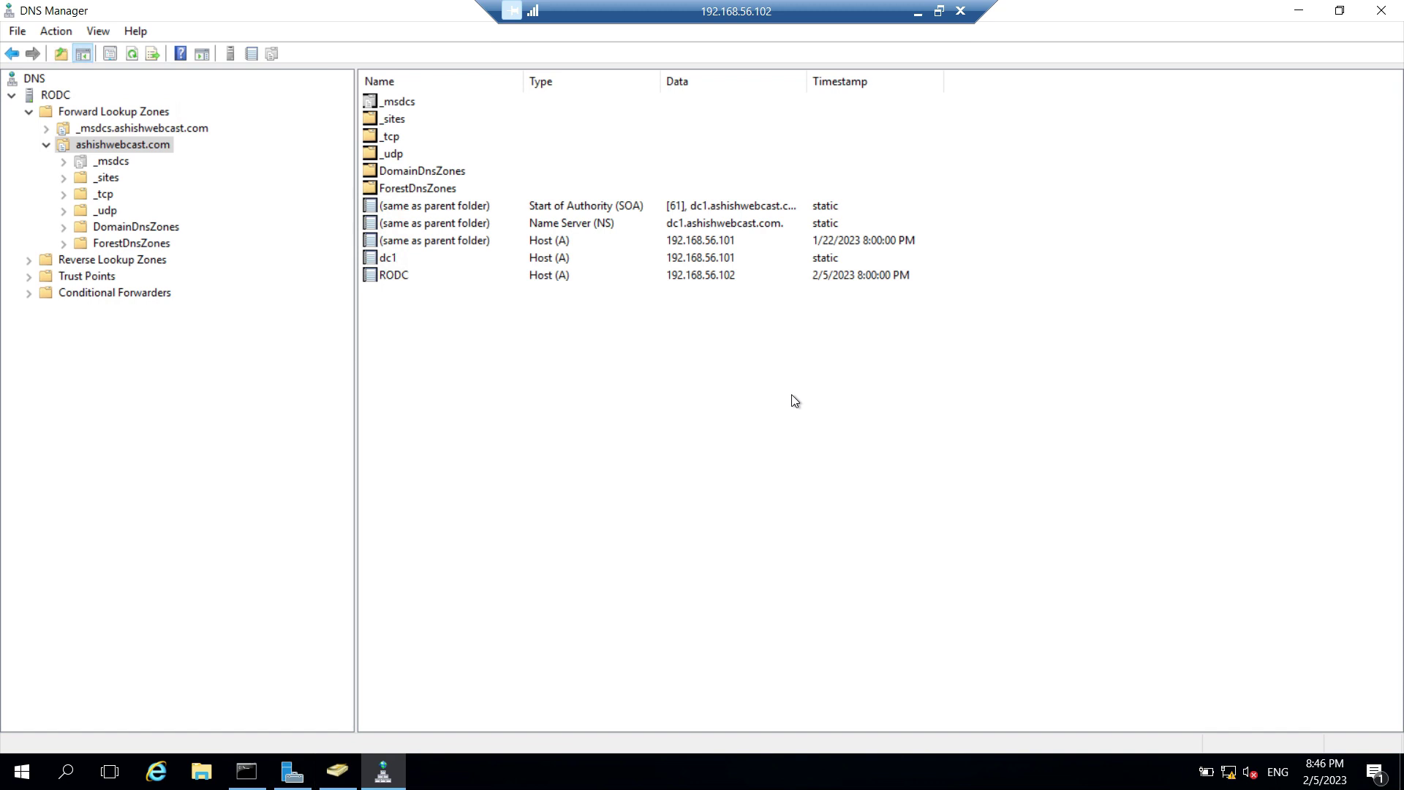